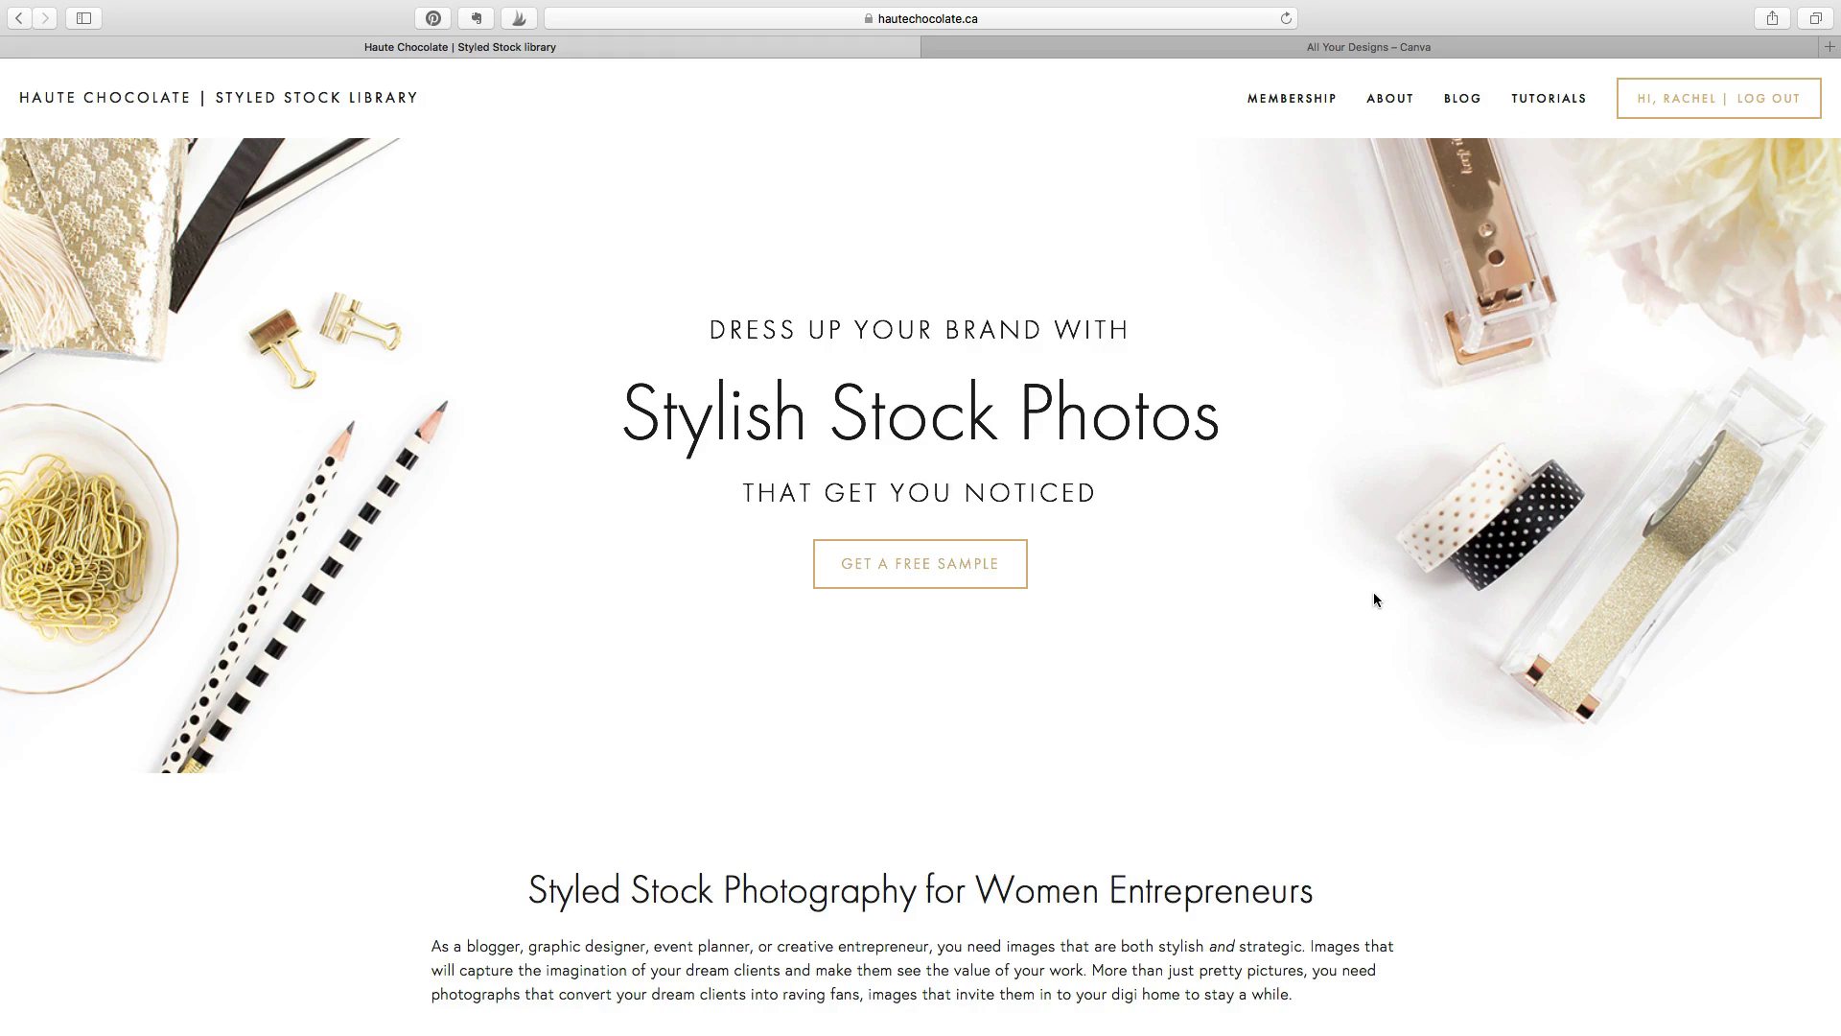
- Switch to the 'All Your Designs – Canva' browser tab
left_click(1253, 48)
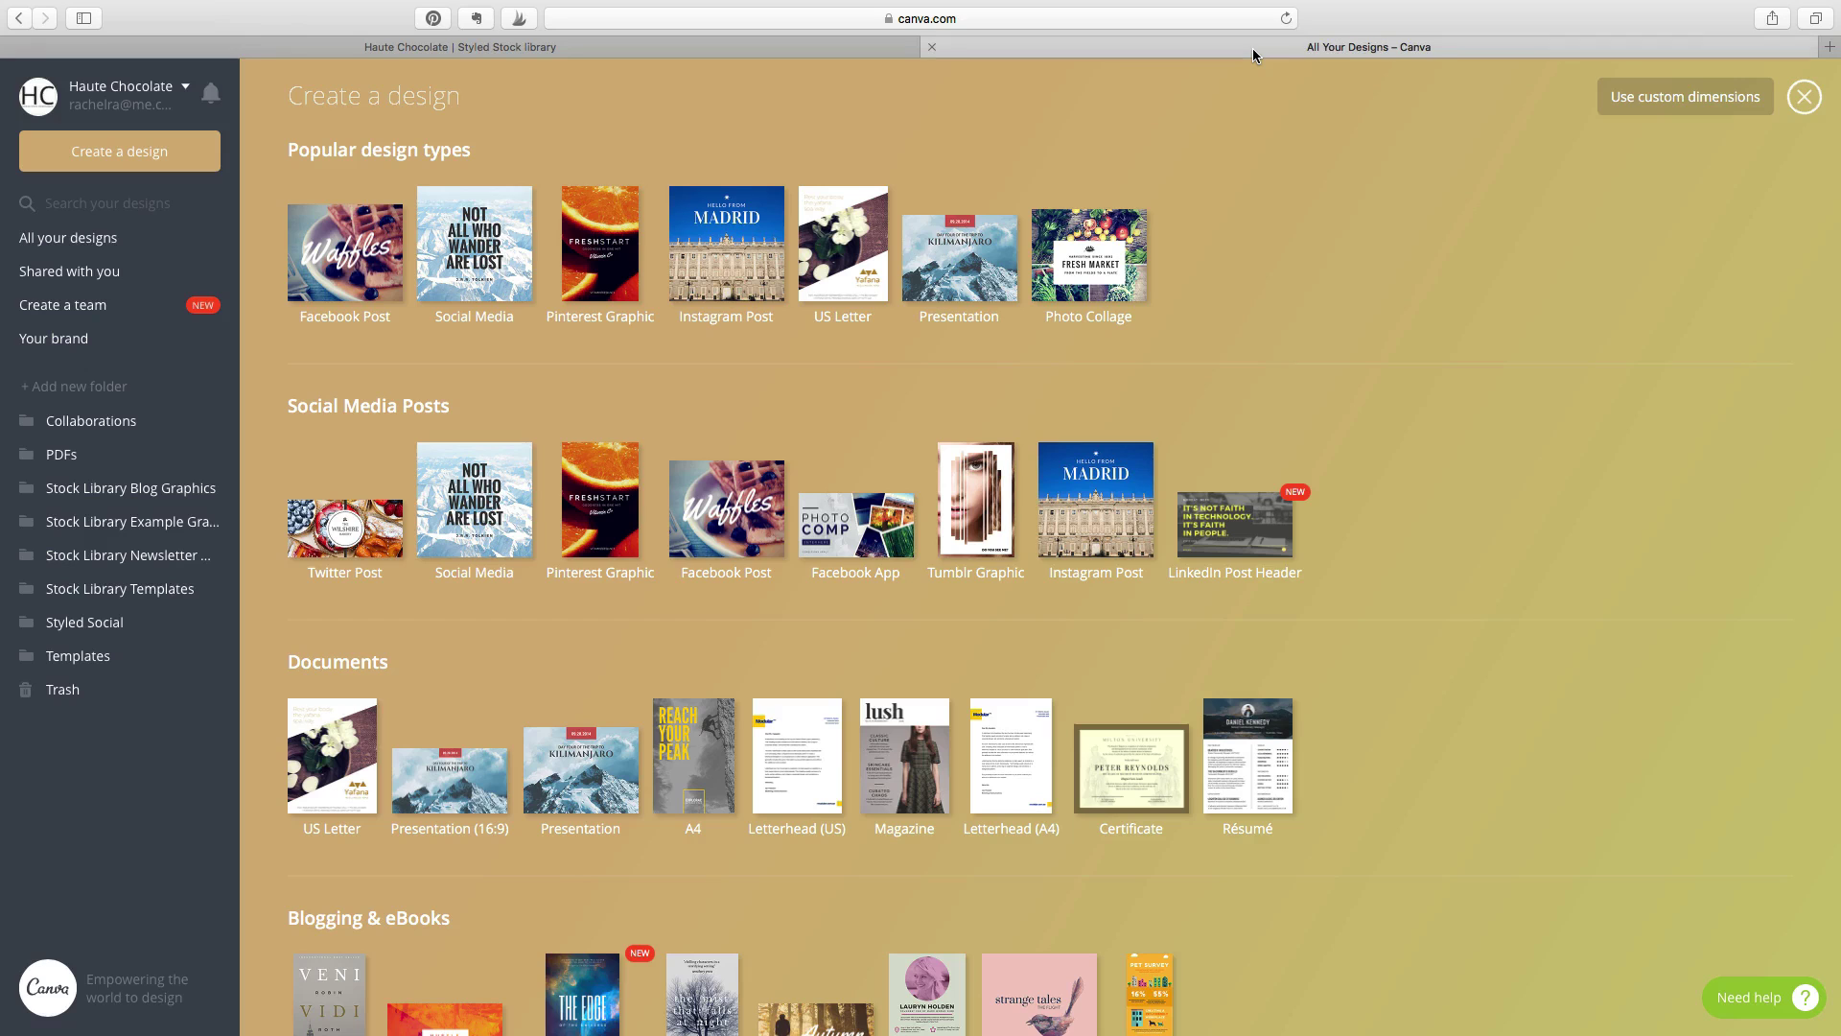
- Create a new Social Media design from Popular design types
left_click(489, 255, "super")
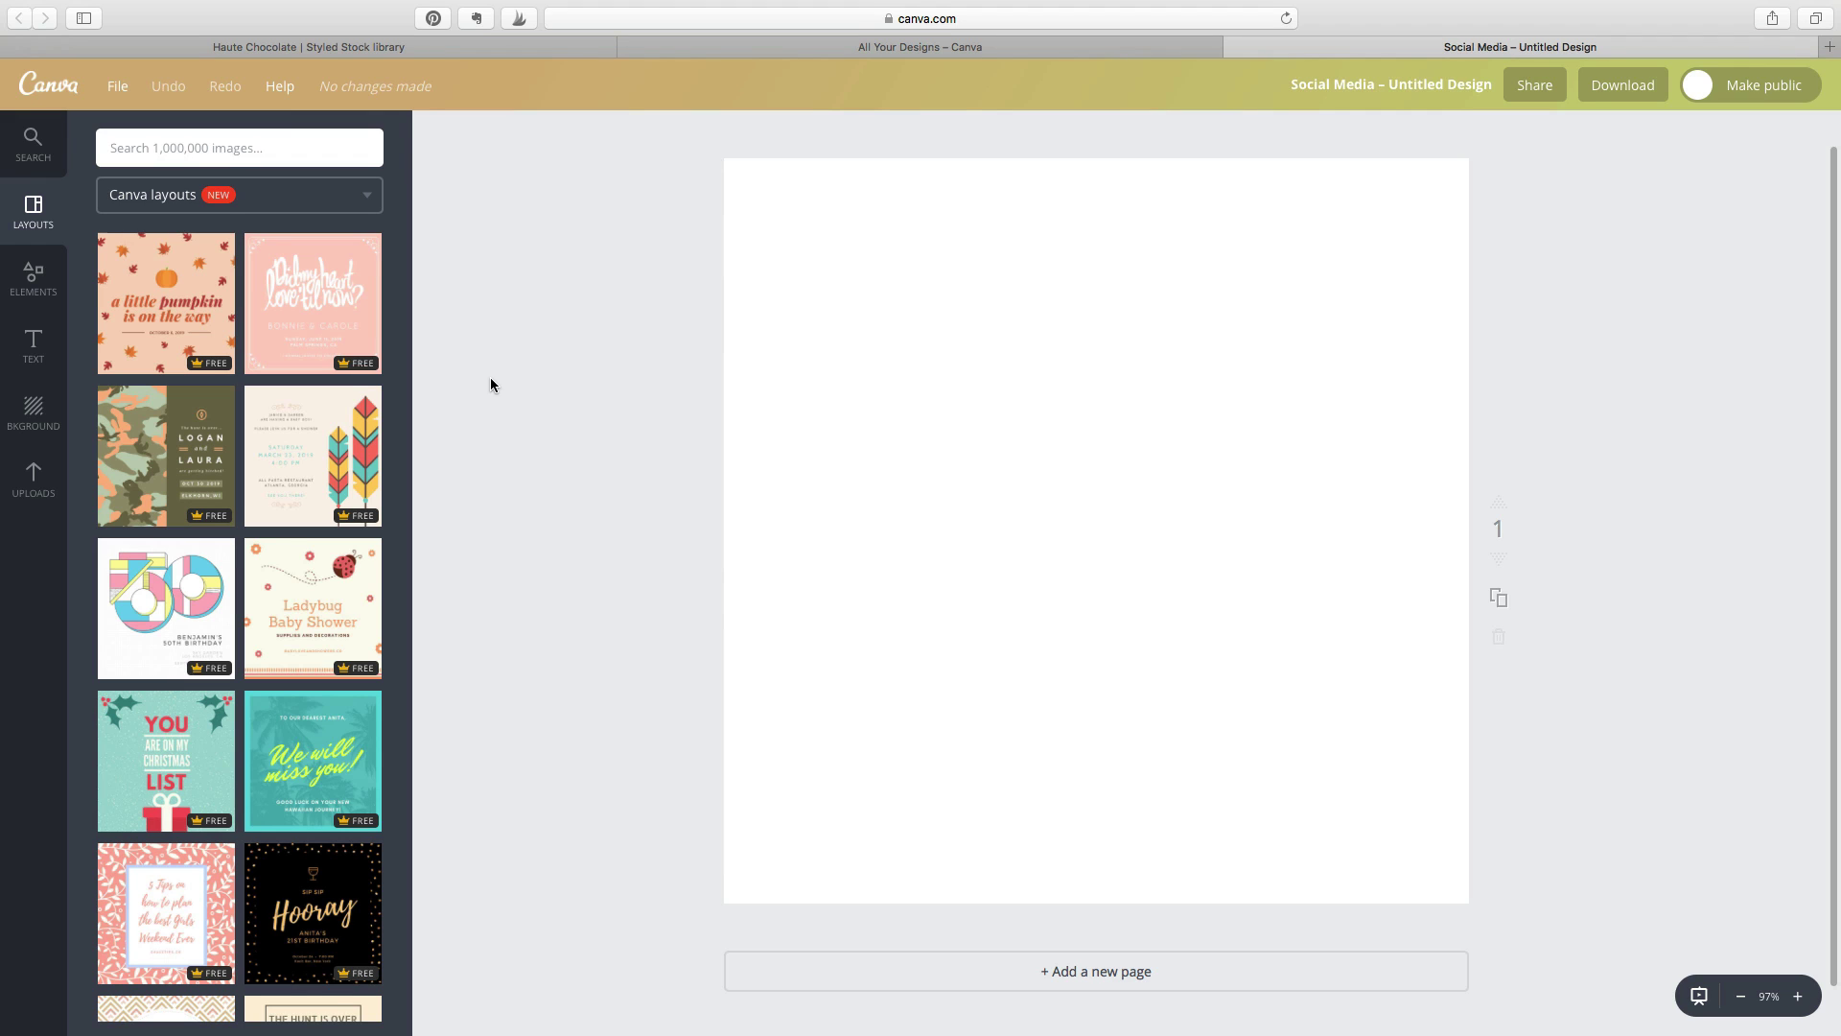
- Add the uploaded sofa-and-laptop photo, align it top-left and enlarge it to cover the page
left_click(29, 491)
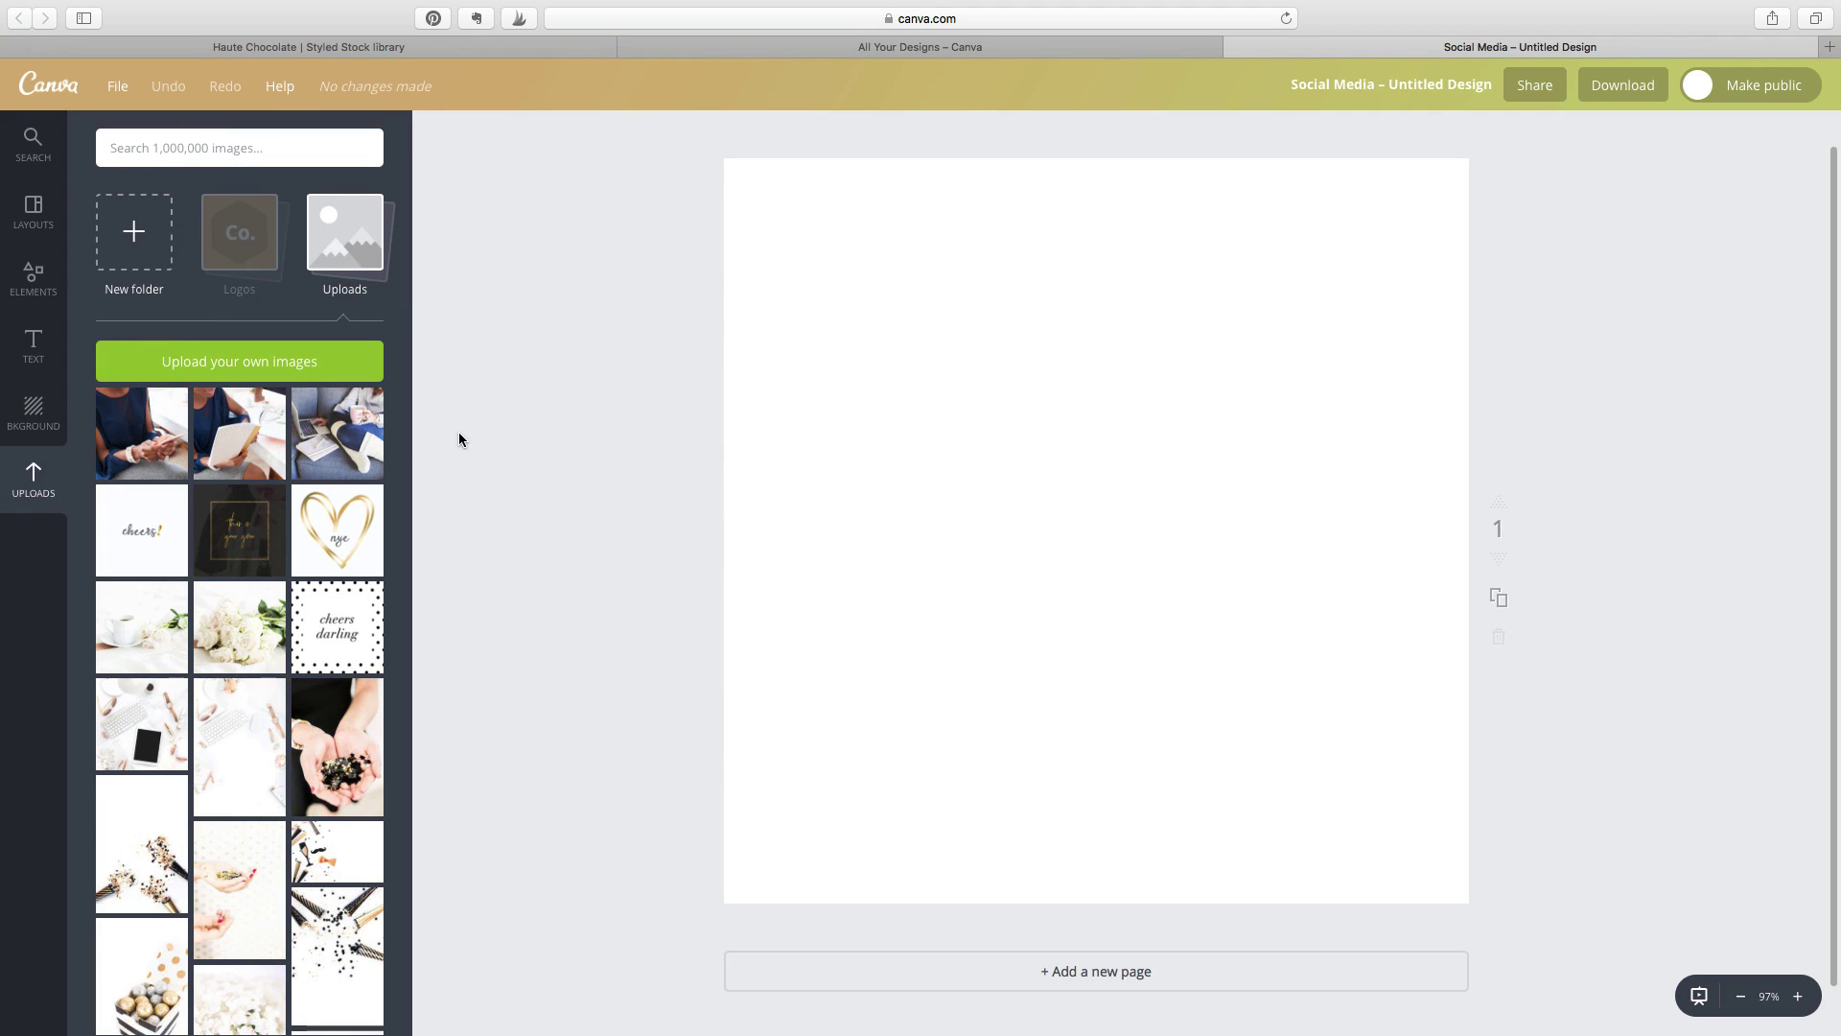
left_click(380, 446)
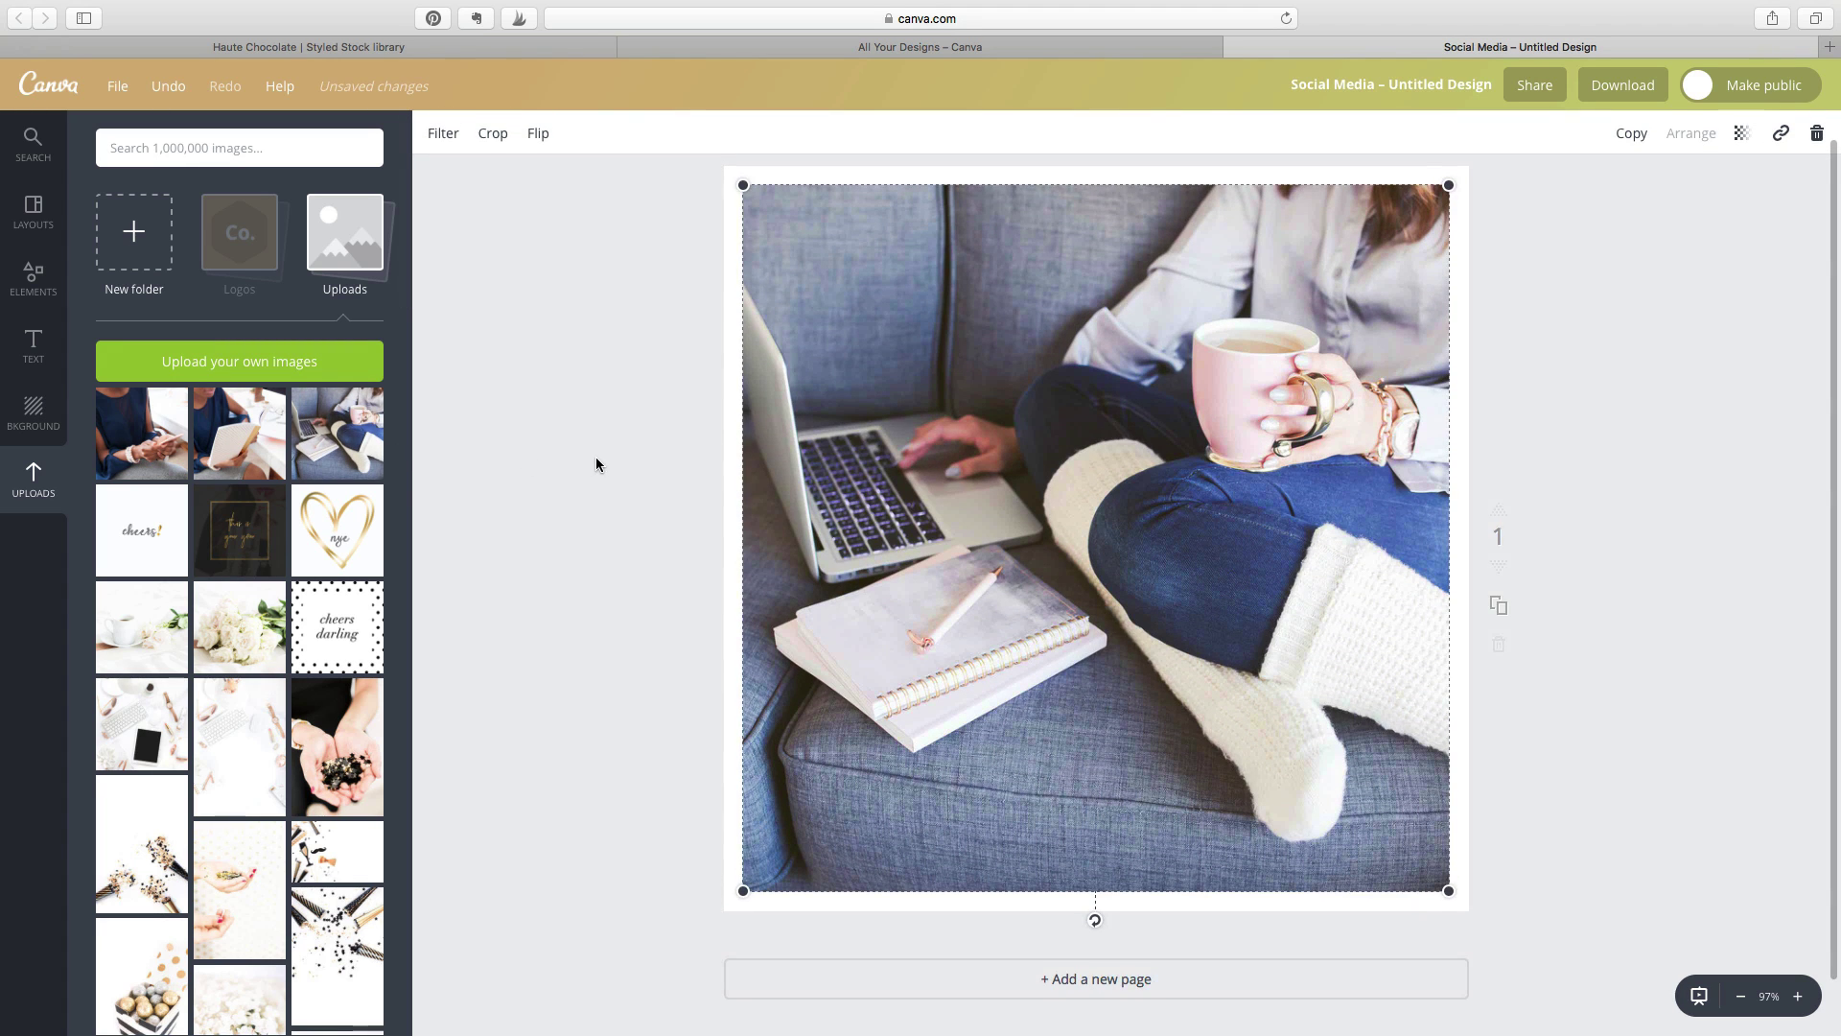
left_click_drag(860, 450, 841, 432)
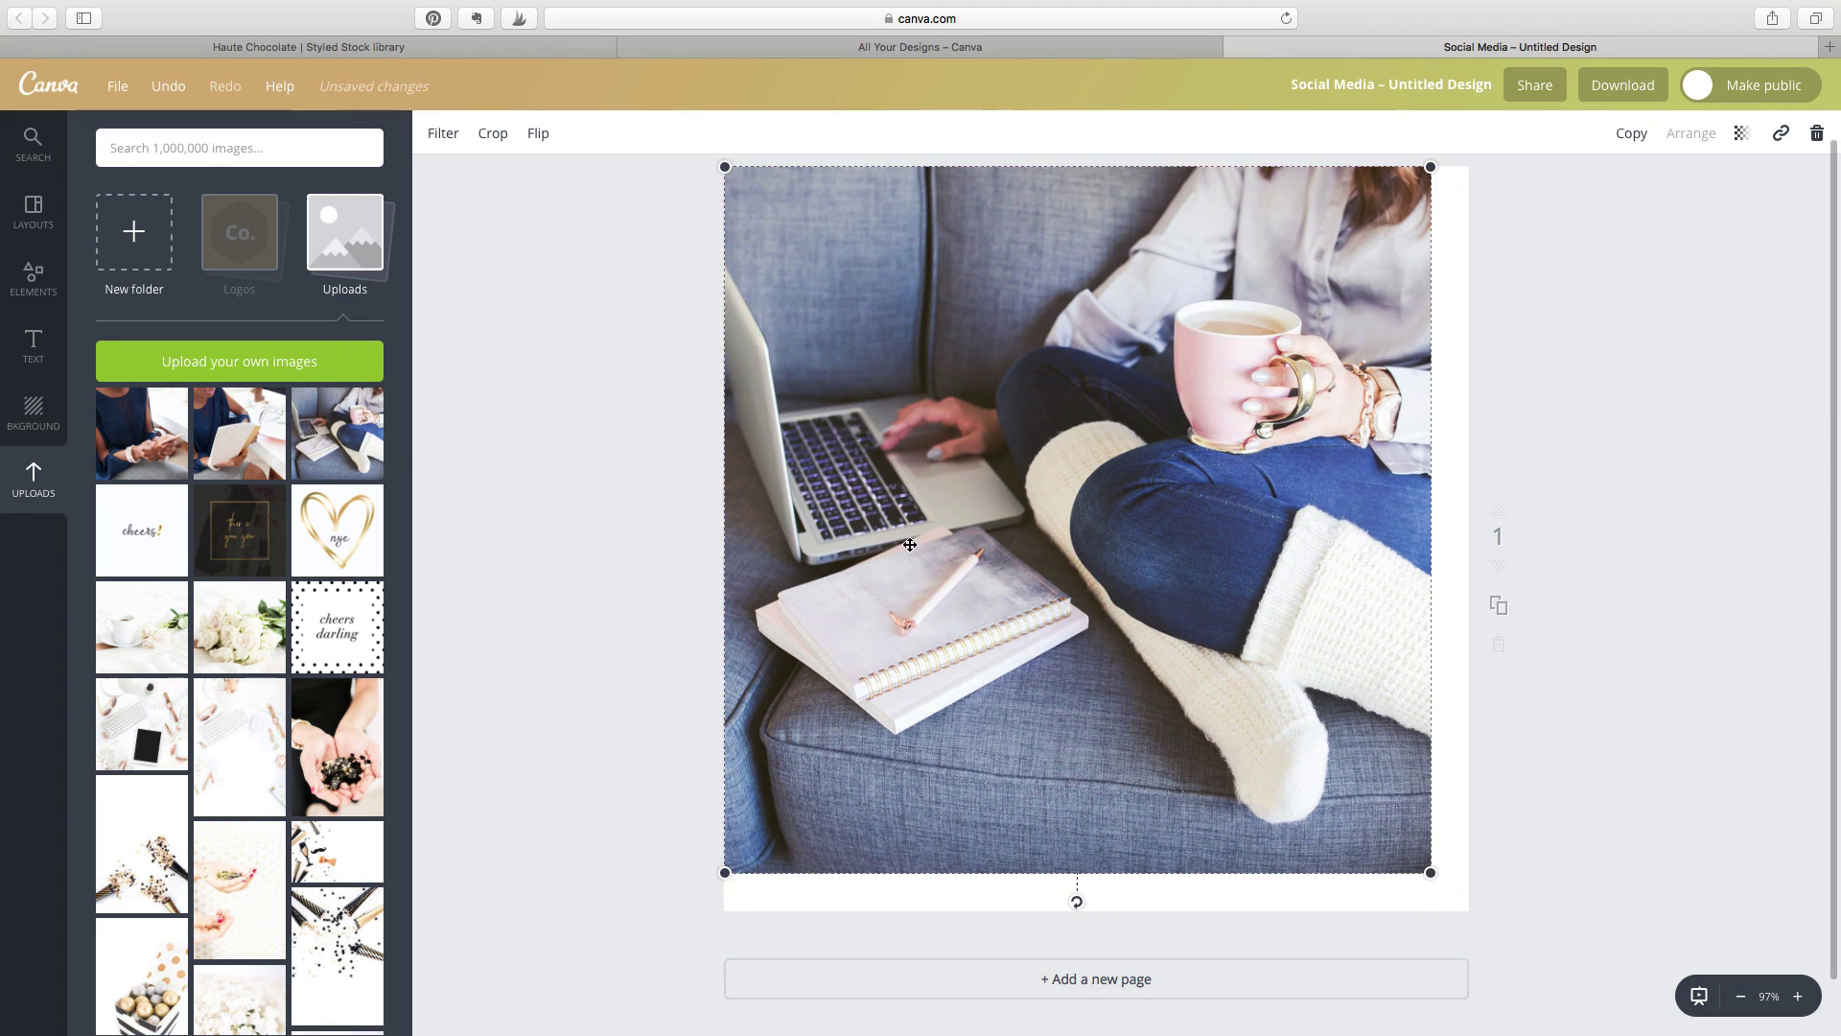
left_click_drag(1430, 872, 1468, 911)
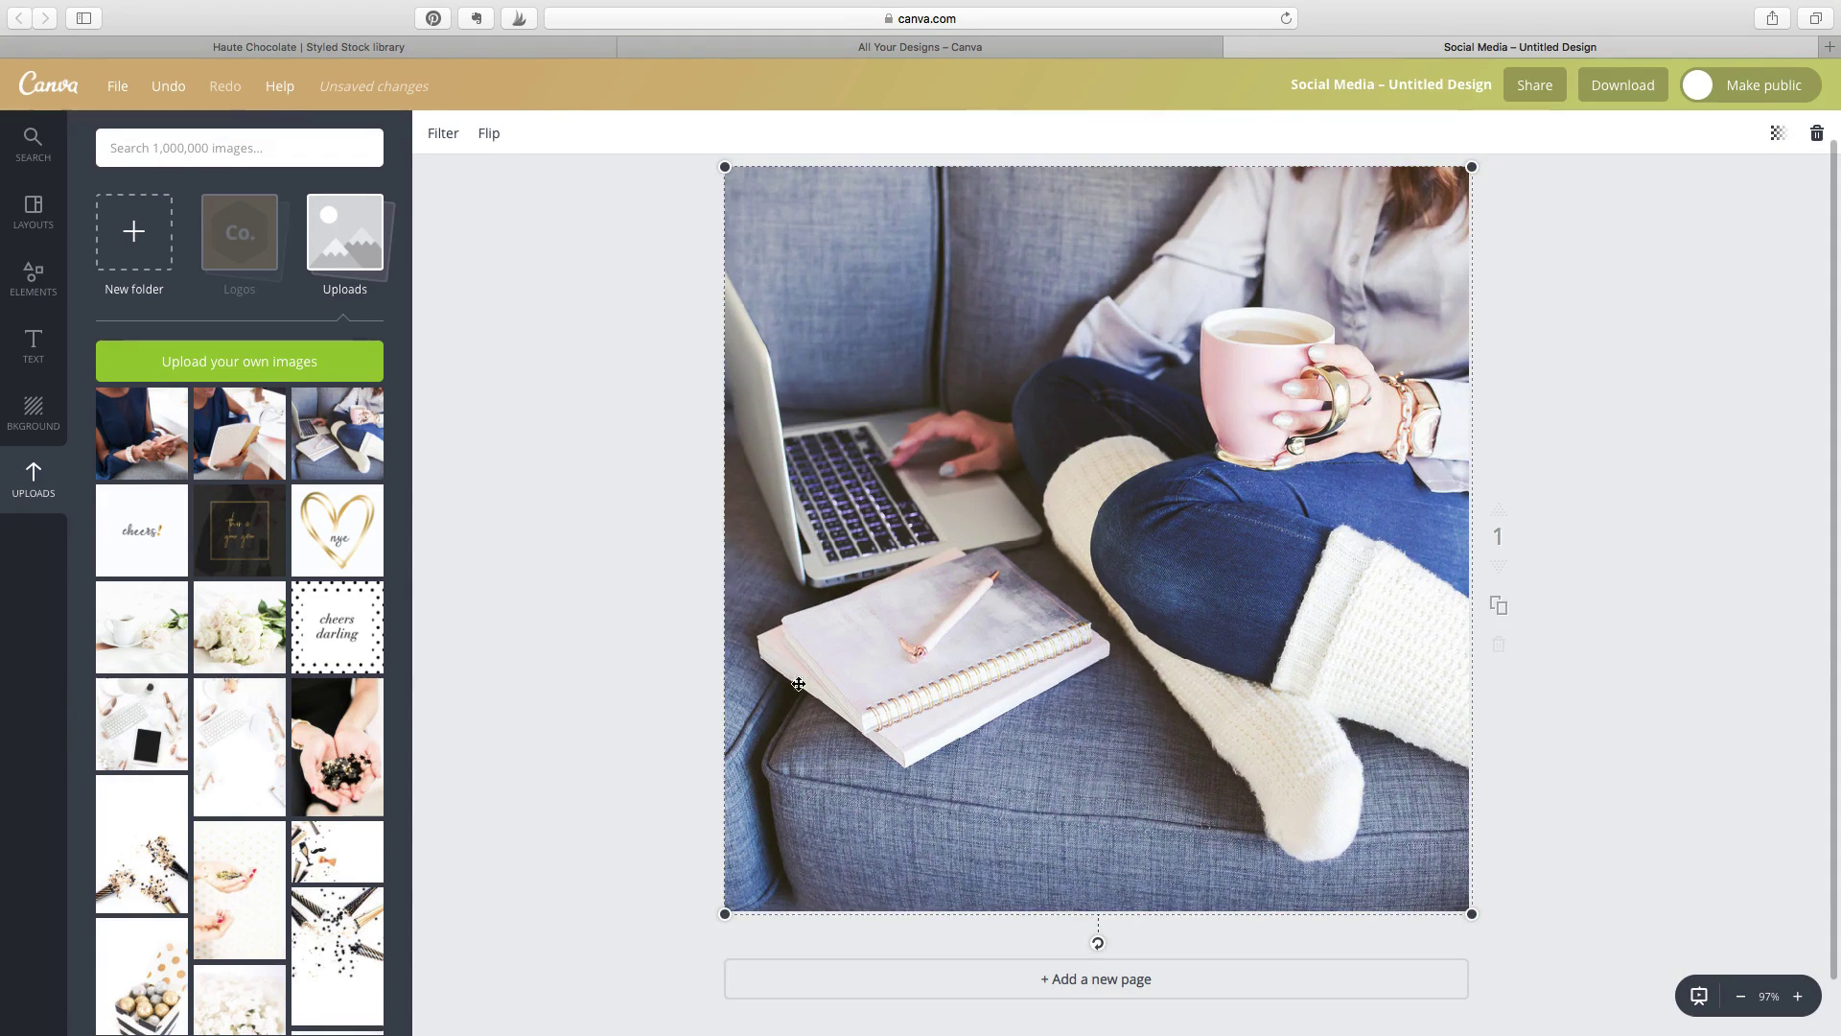
left_click(675, 665)
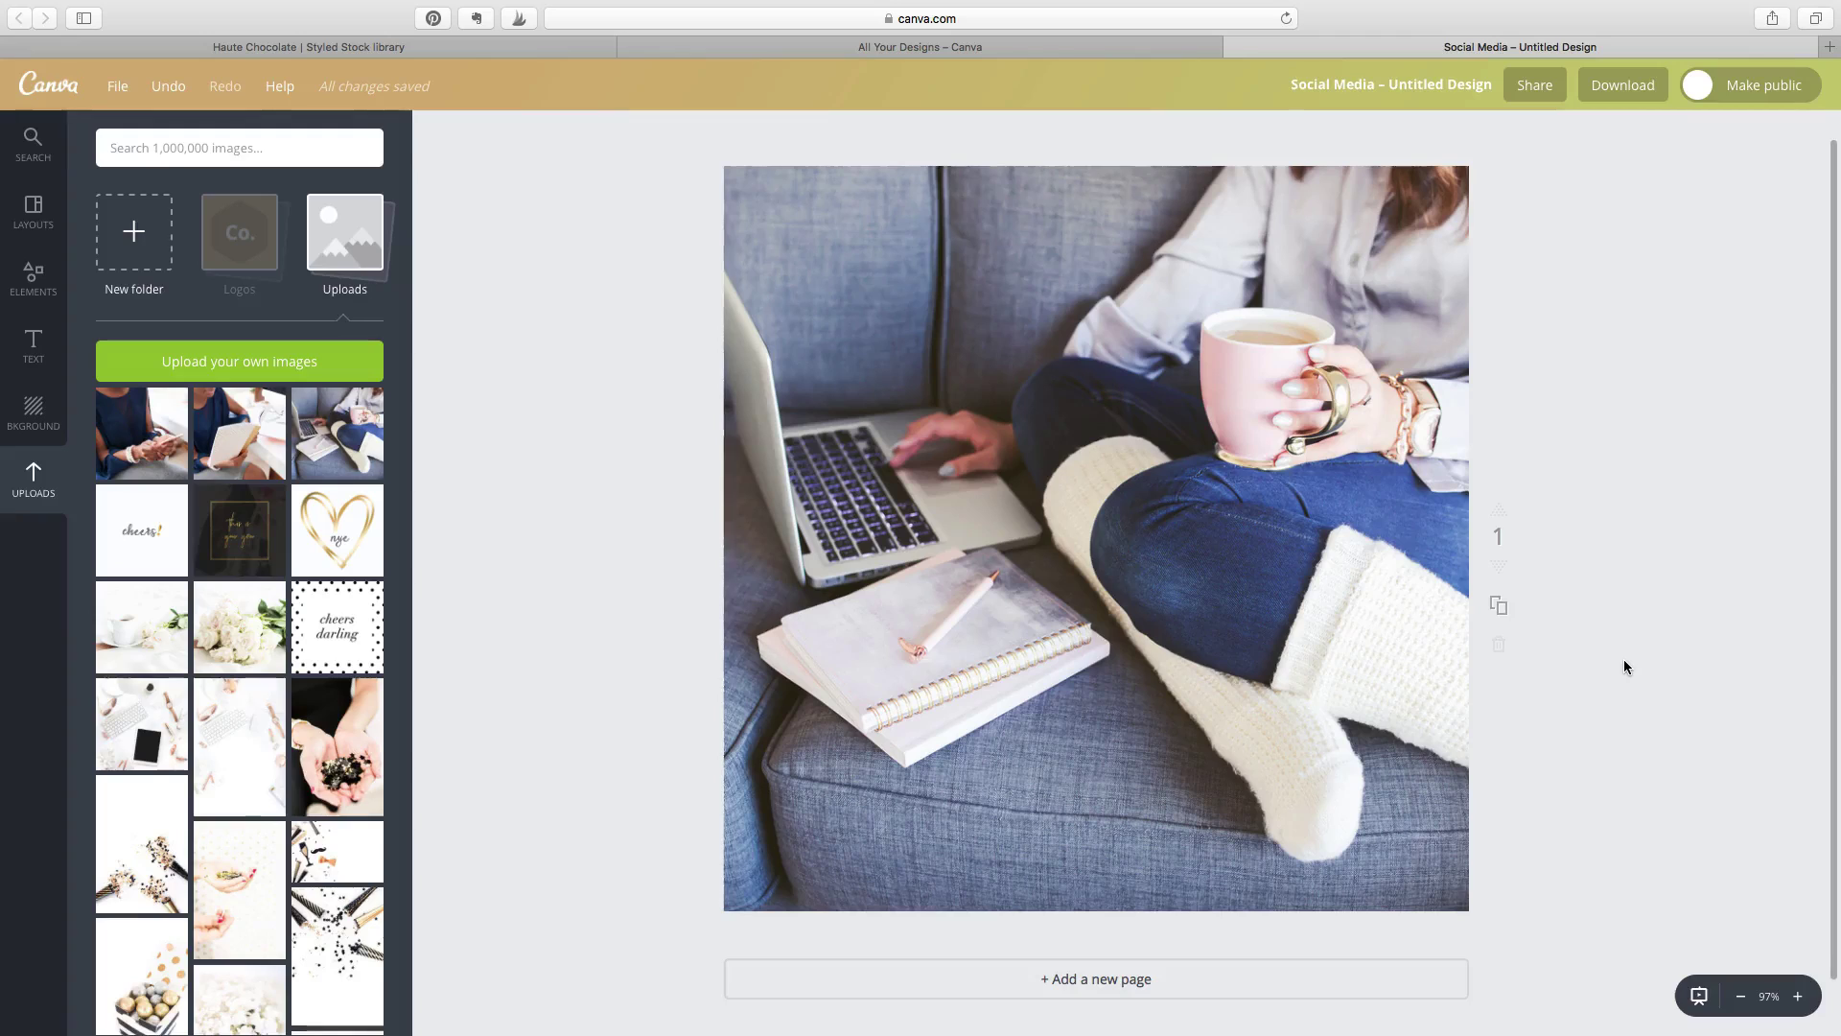
- Add a square from Elements > Shapes and stretch it over the entire page
scroll(1625, 659, "up", 1)
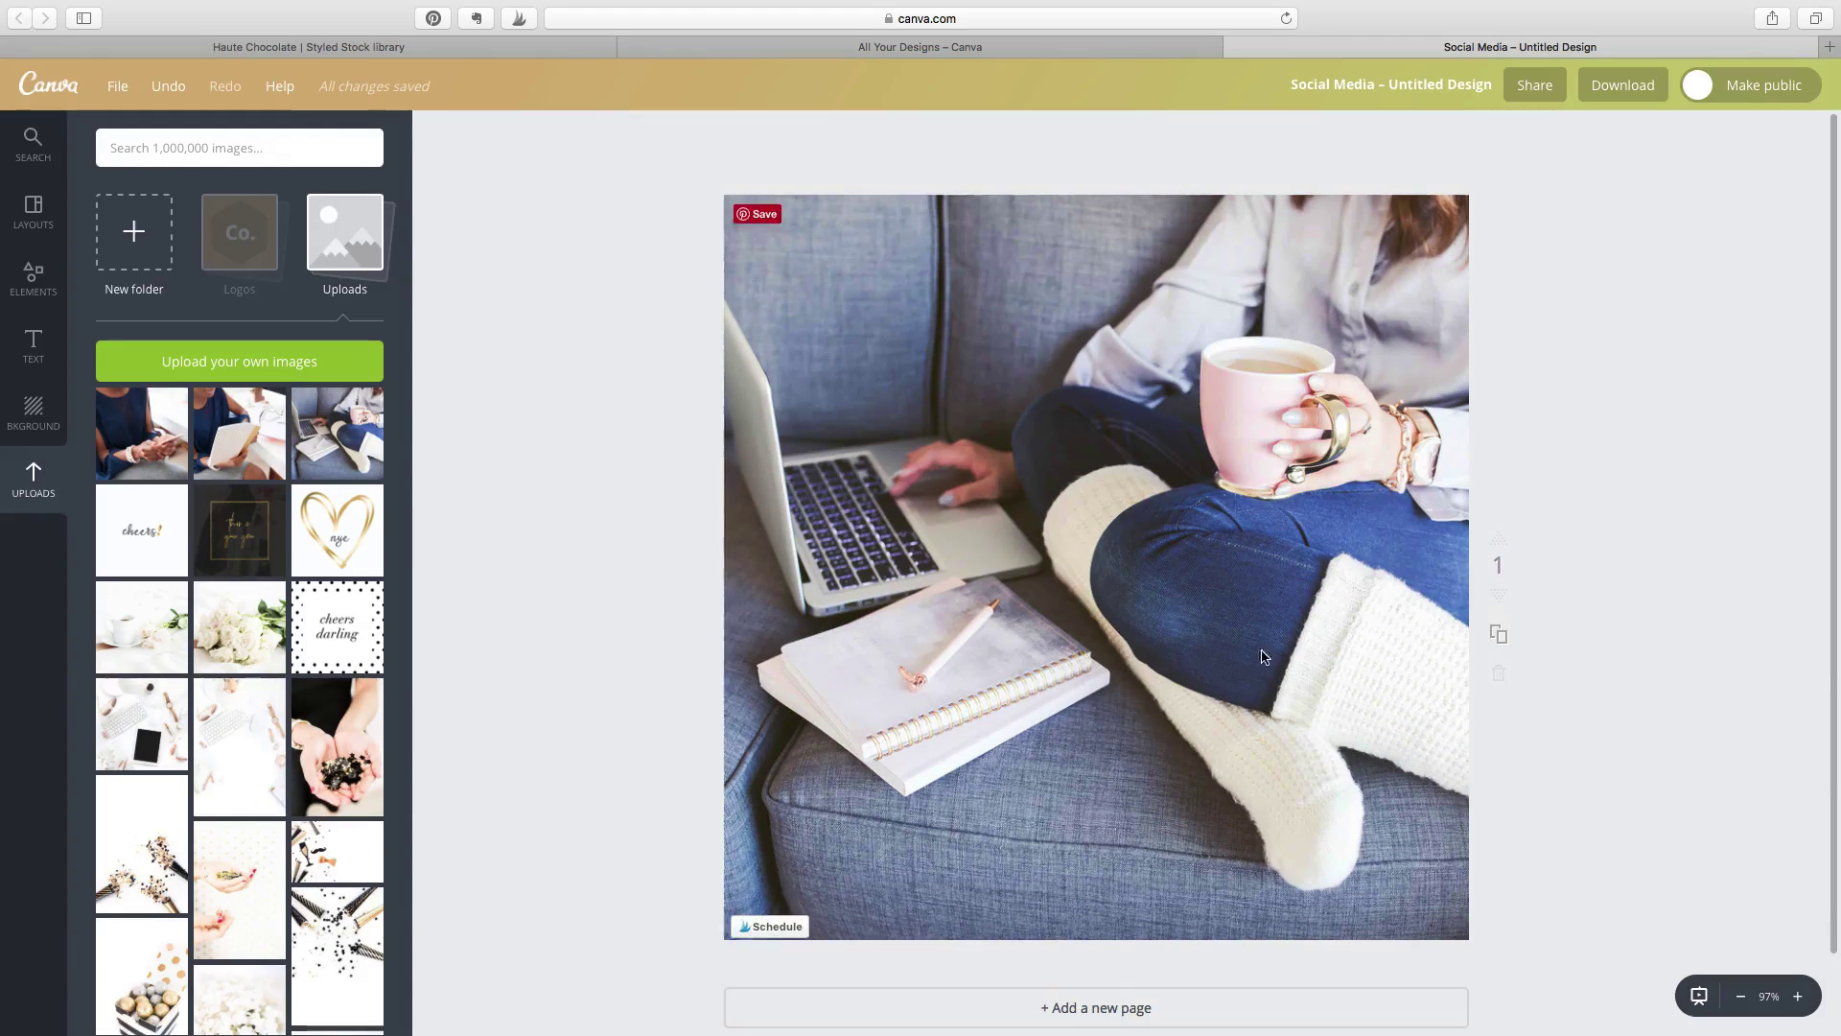
left_click(1209, 666)
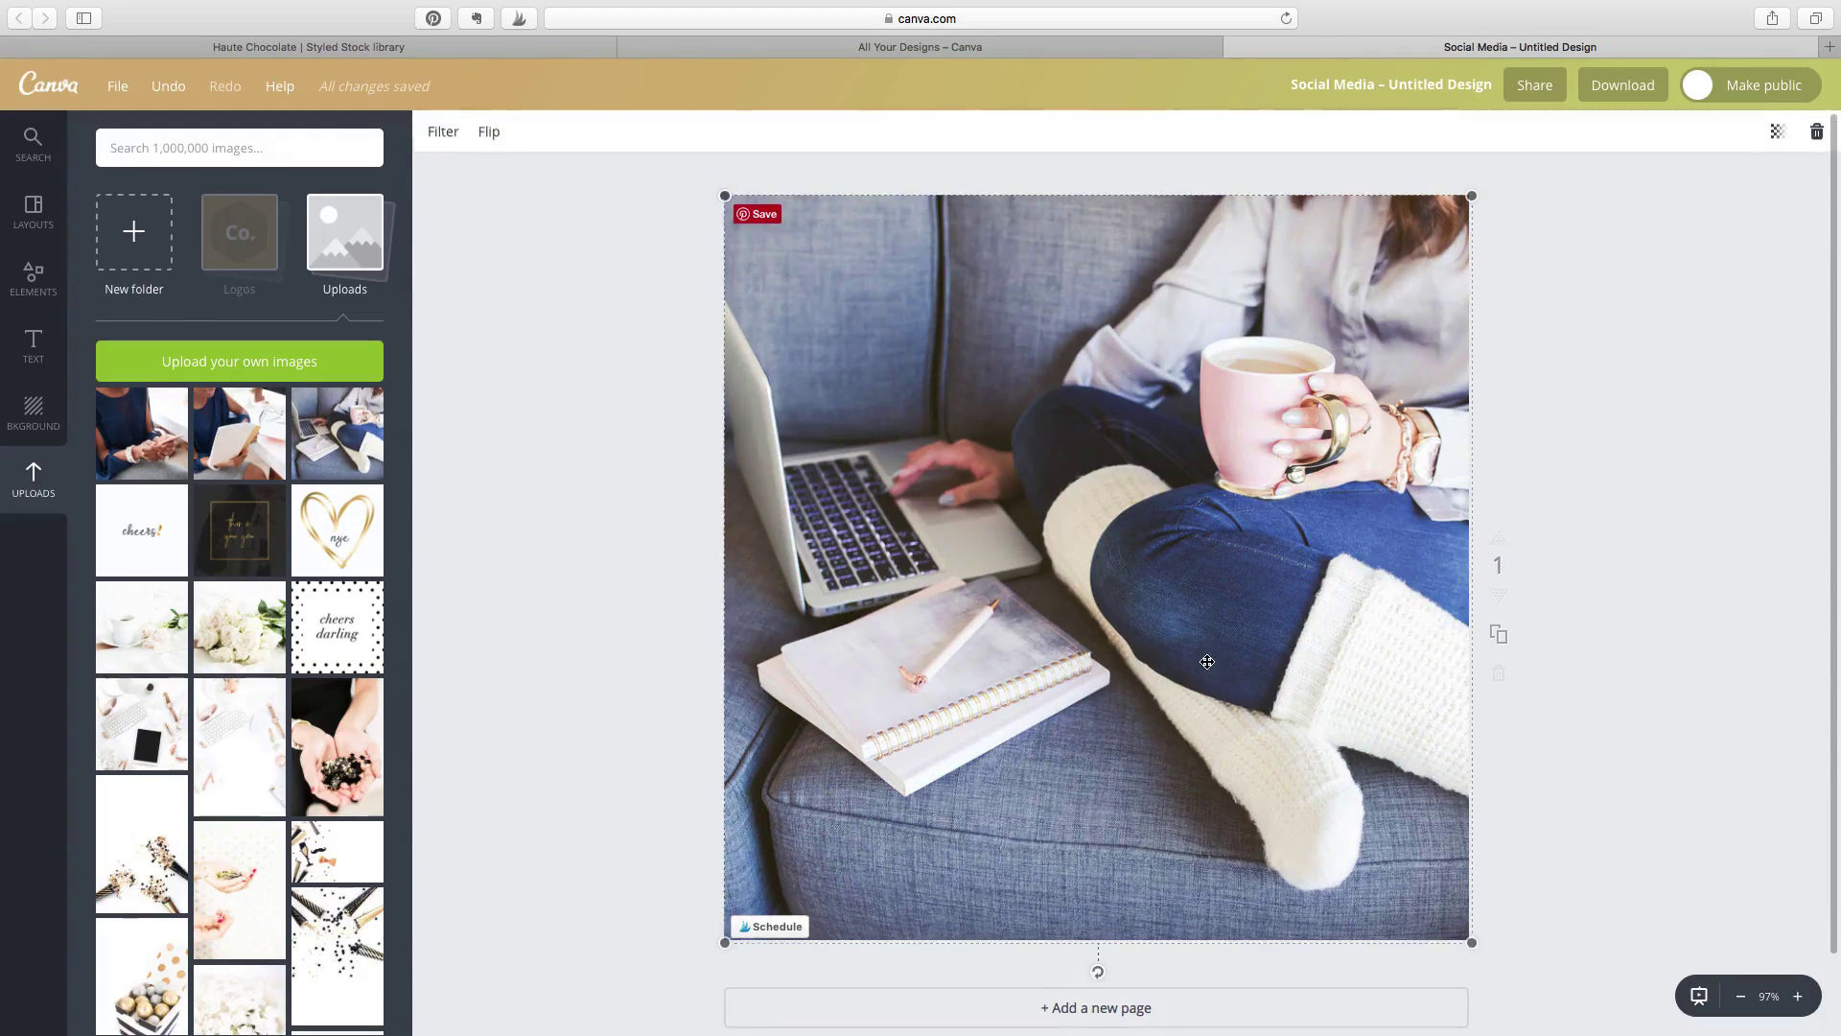
left_click(35, 280)
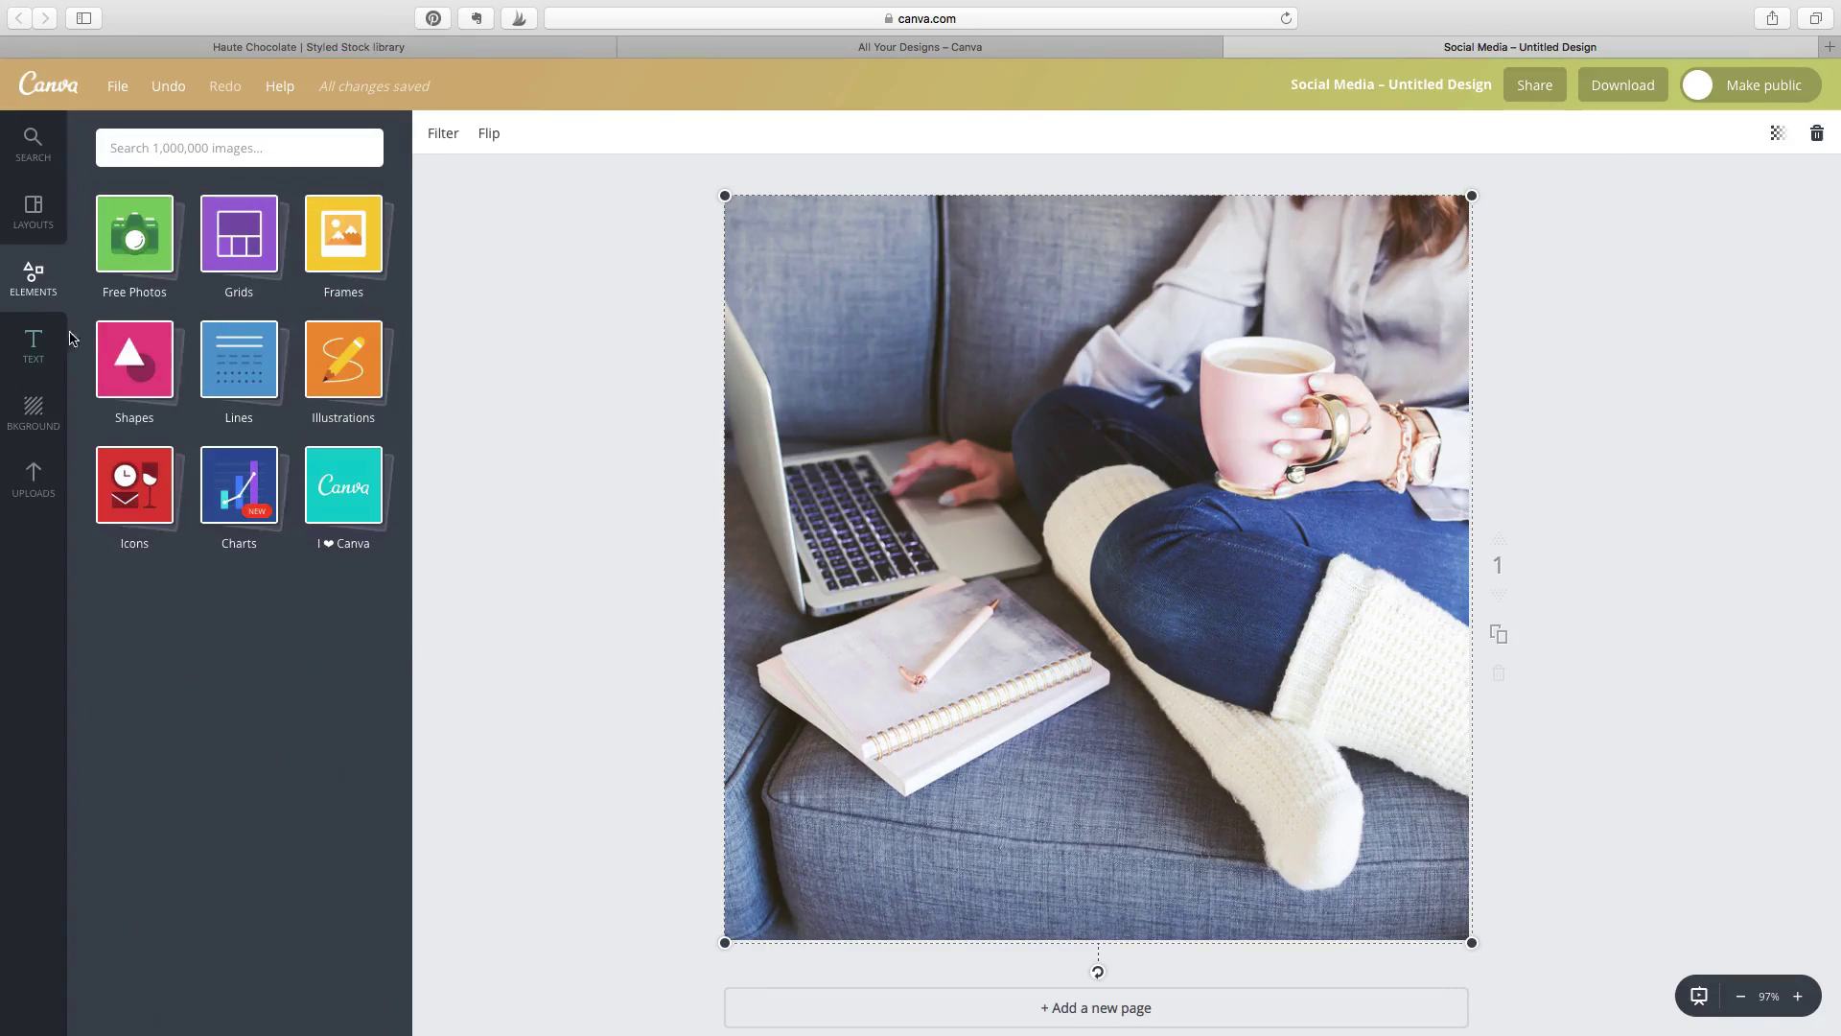
left_click(135, 351)
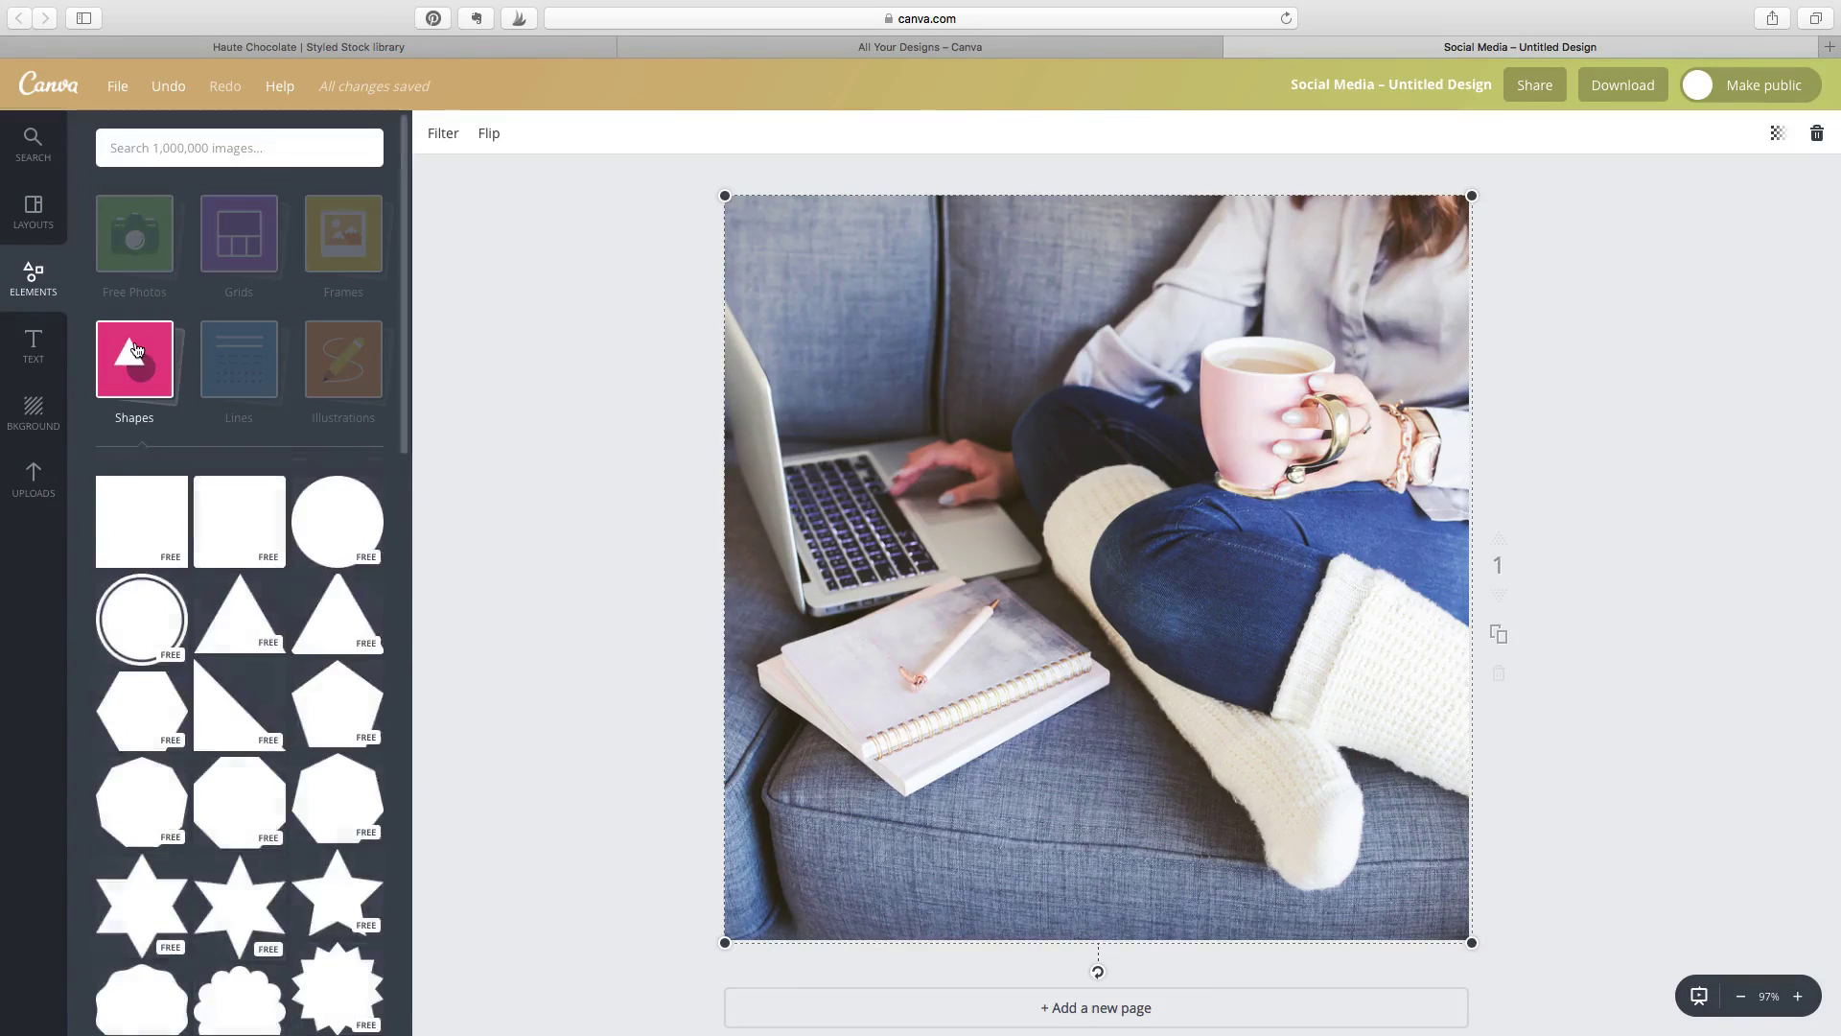
left_click(129, 541)
left_click_drag(908, 448, 867, 365)
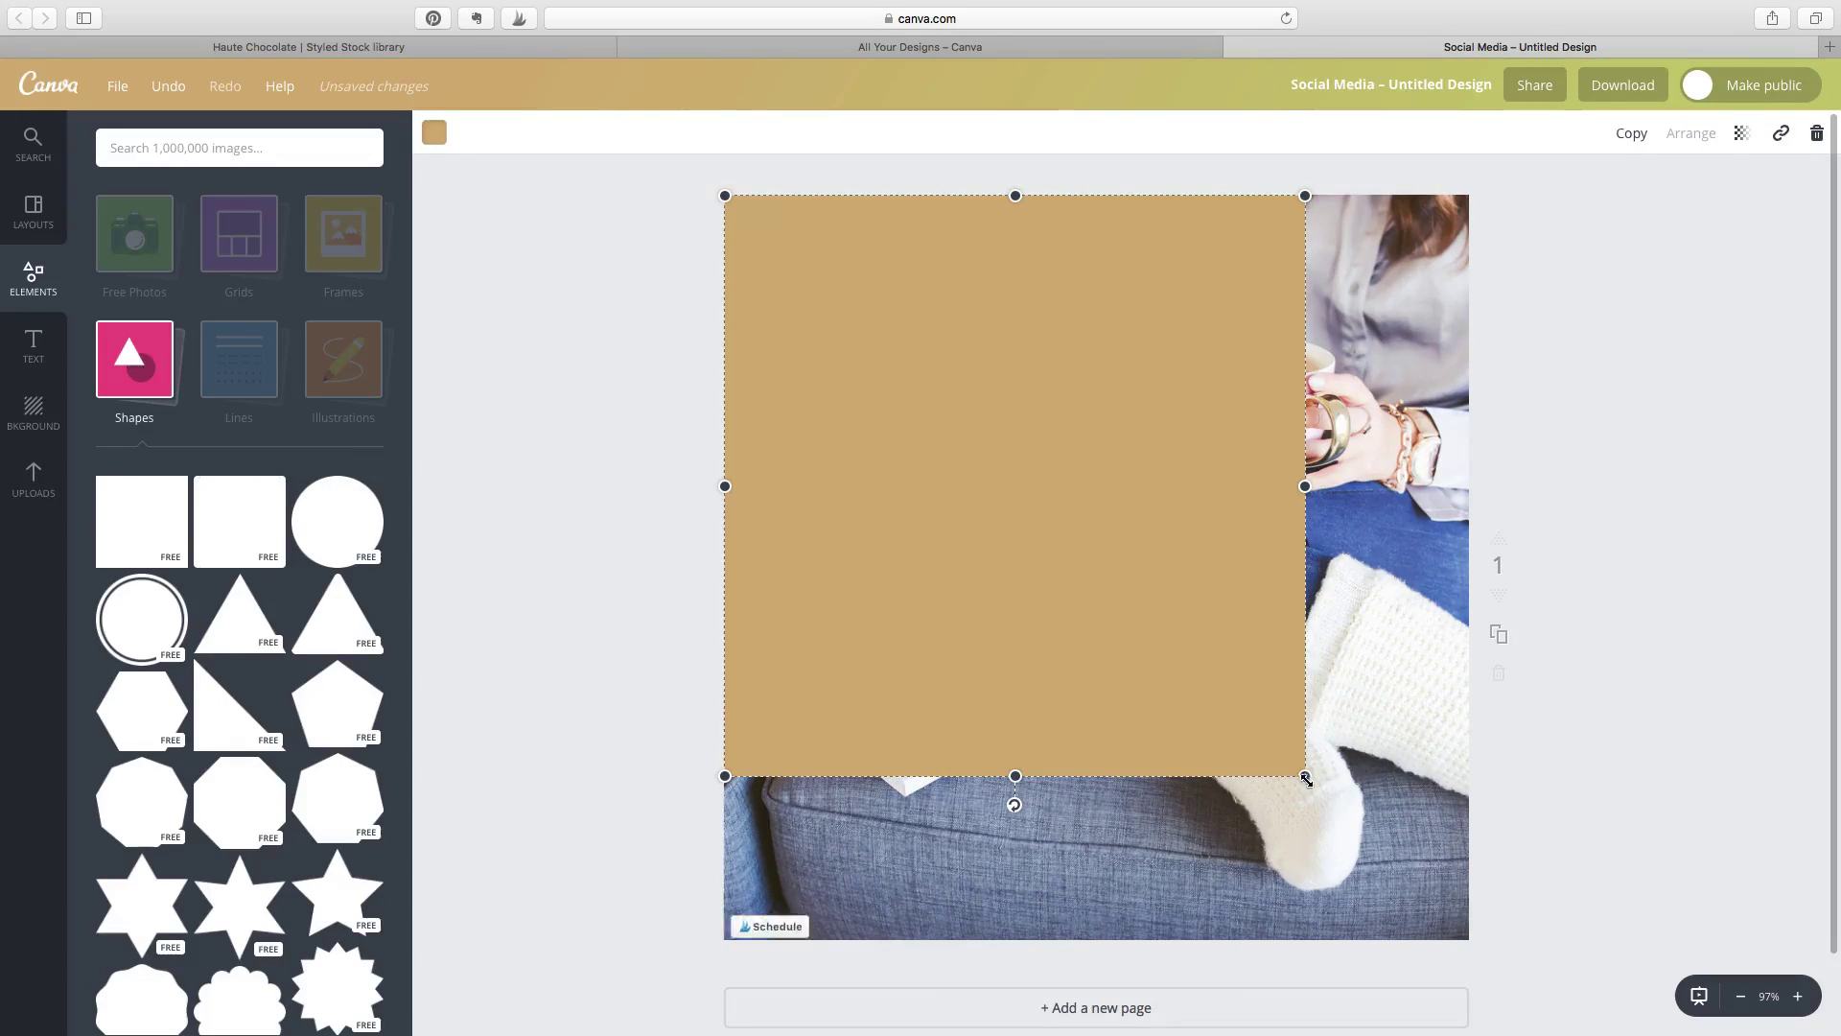
left_click_drag(1303, 778, 1458, 943)
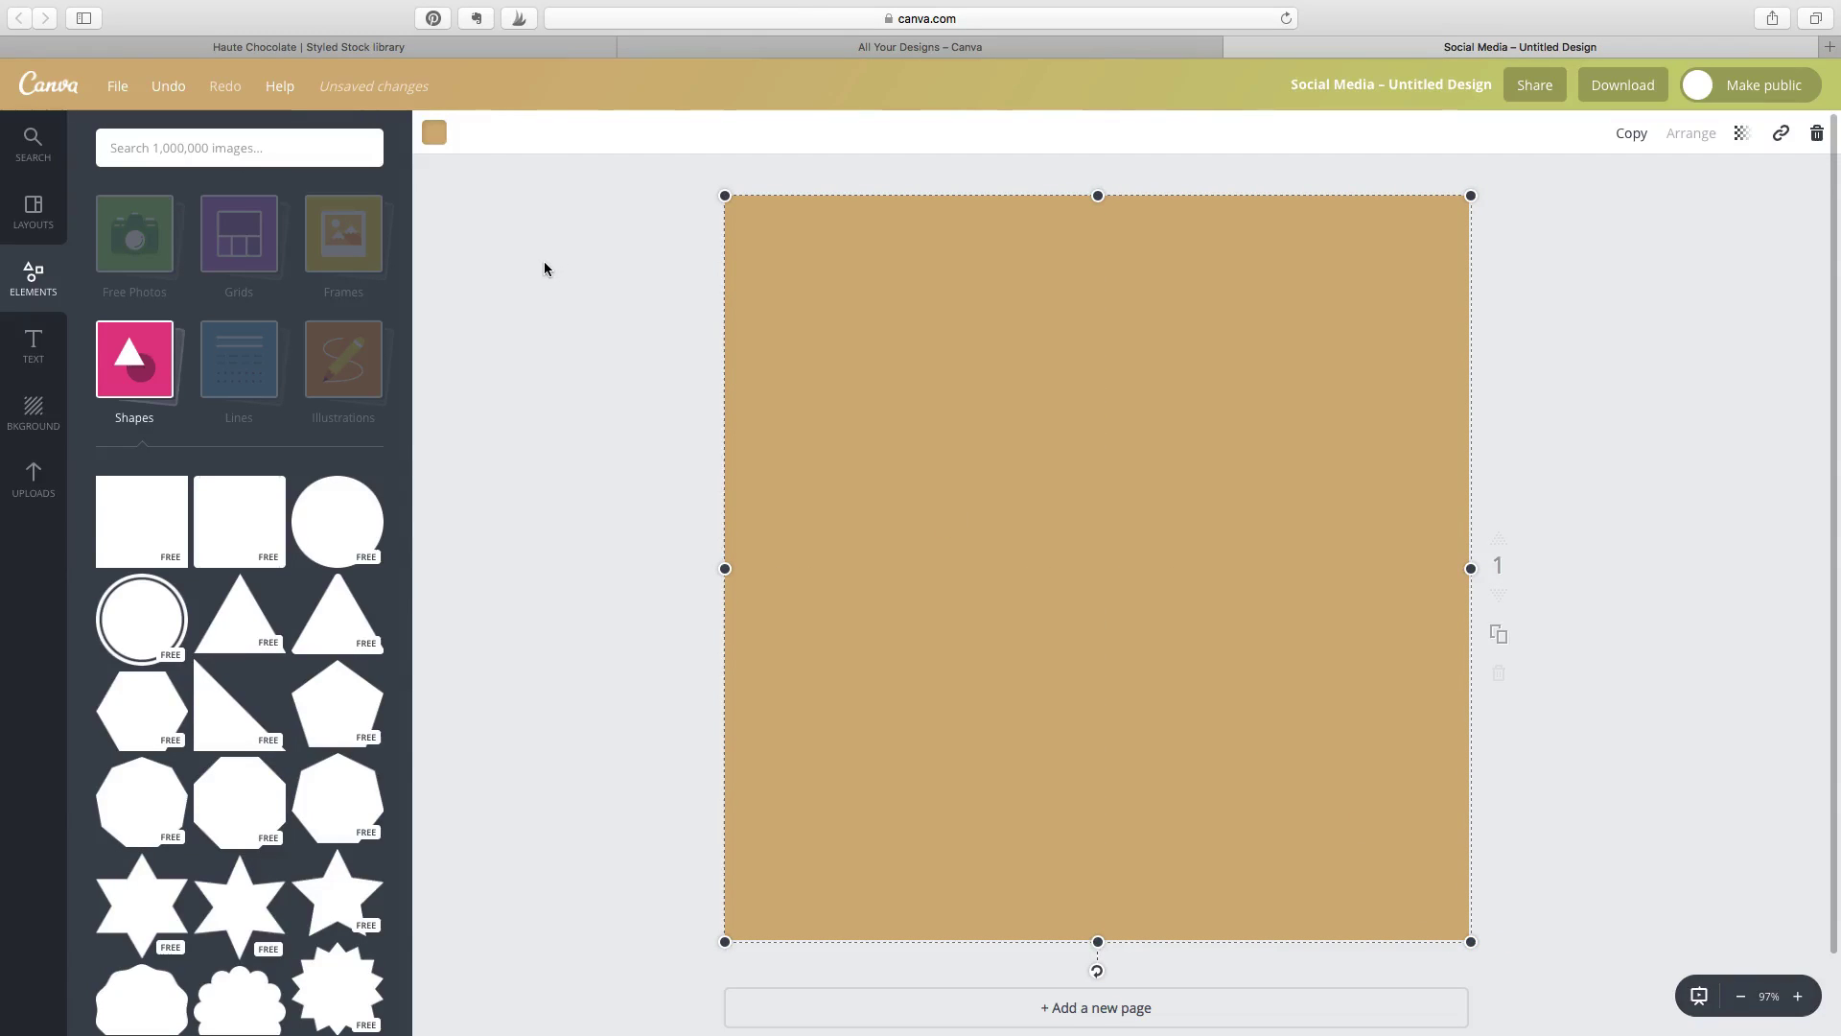
- Change the square's custom colour from tan d6b279 to turquoise 63cfbb
left_click(436, 136)
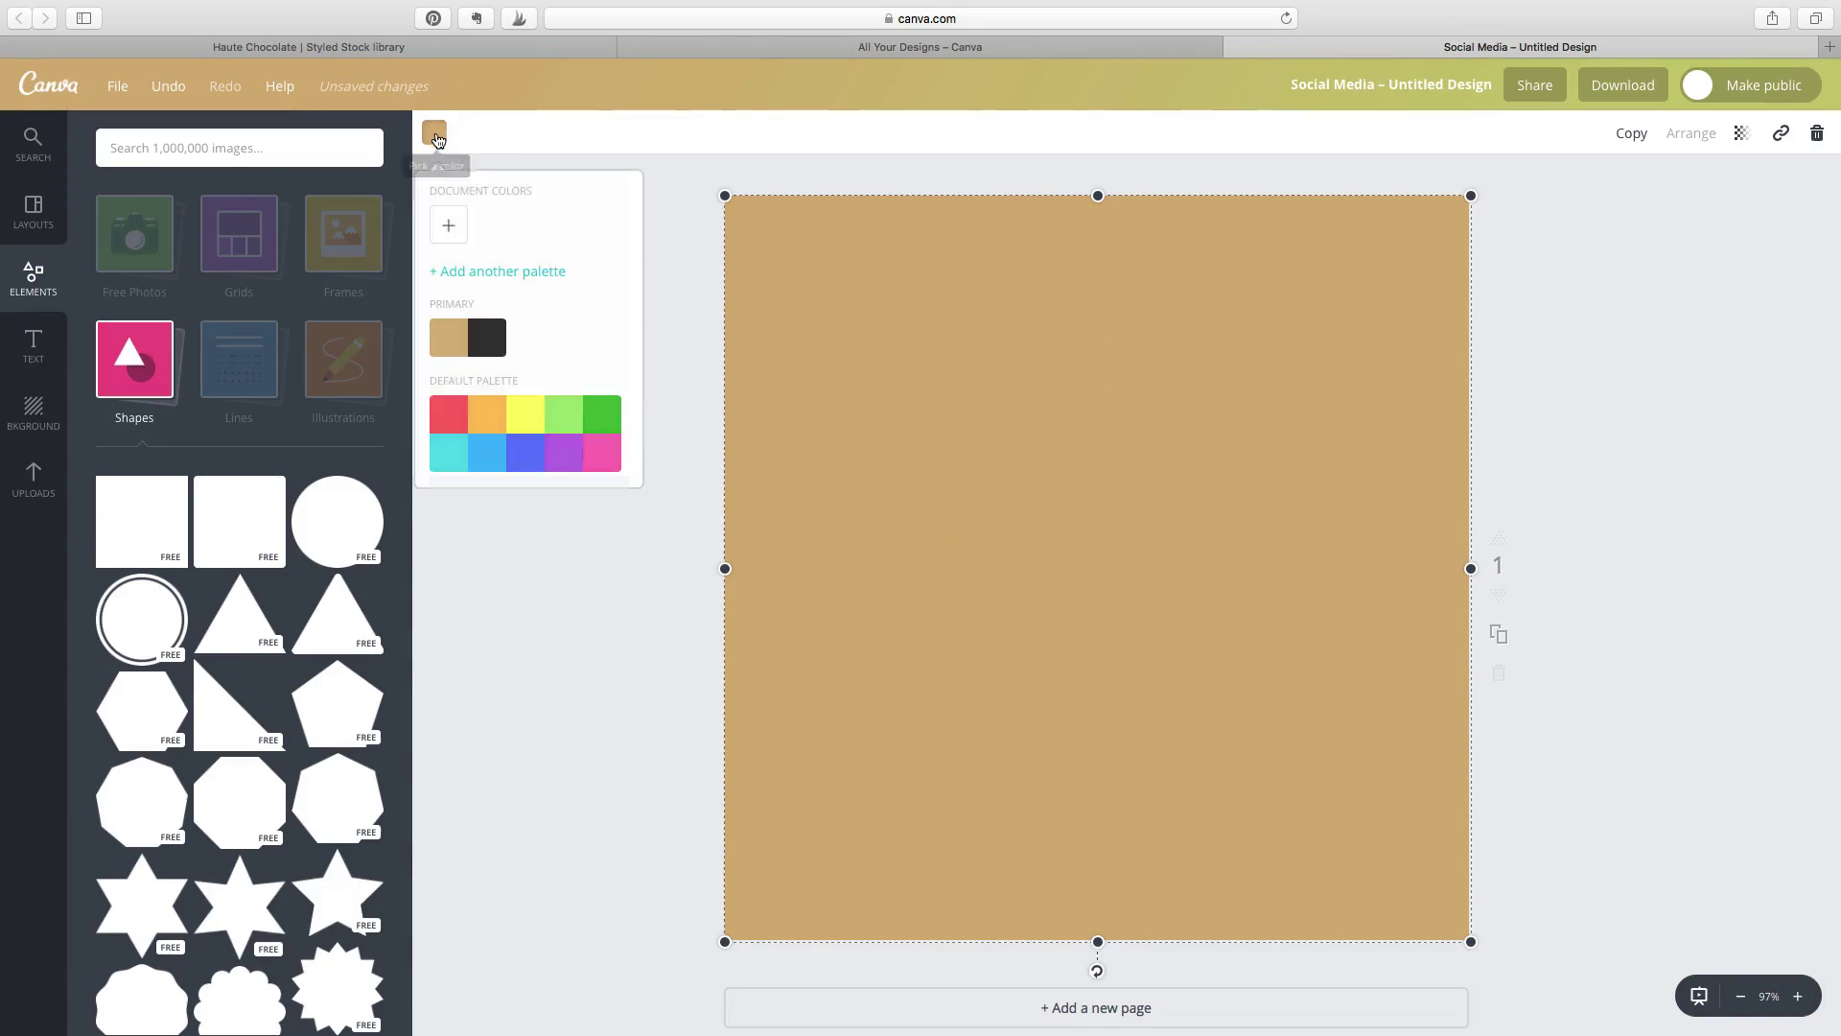
scroll(553, 329, "down", 2)
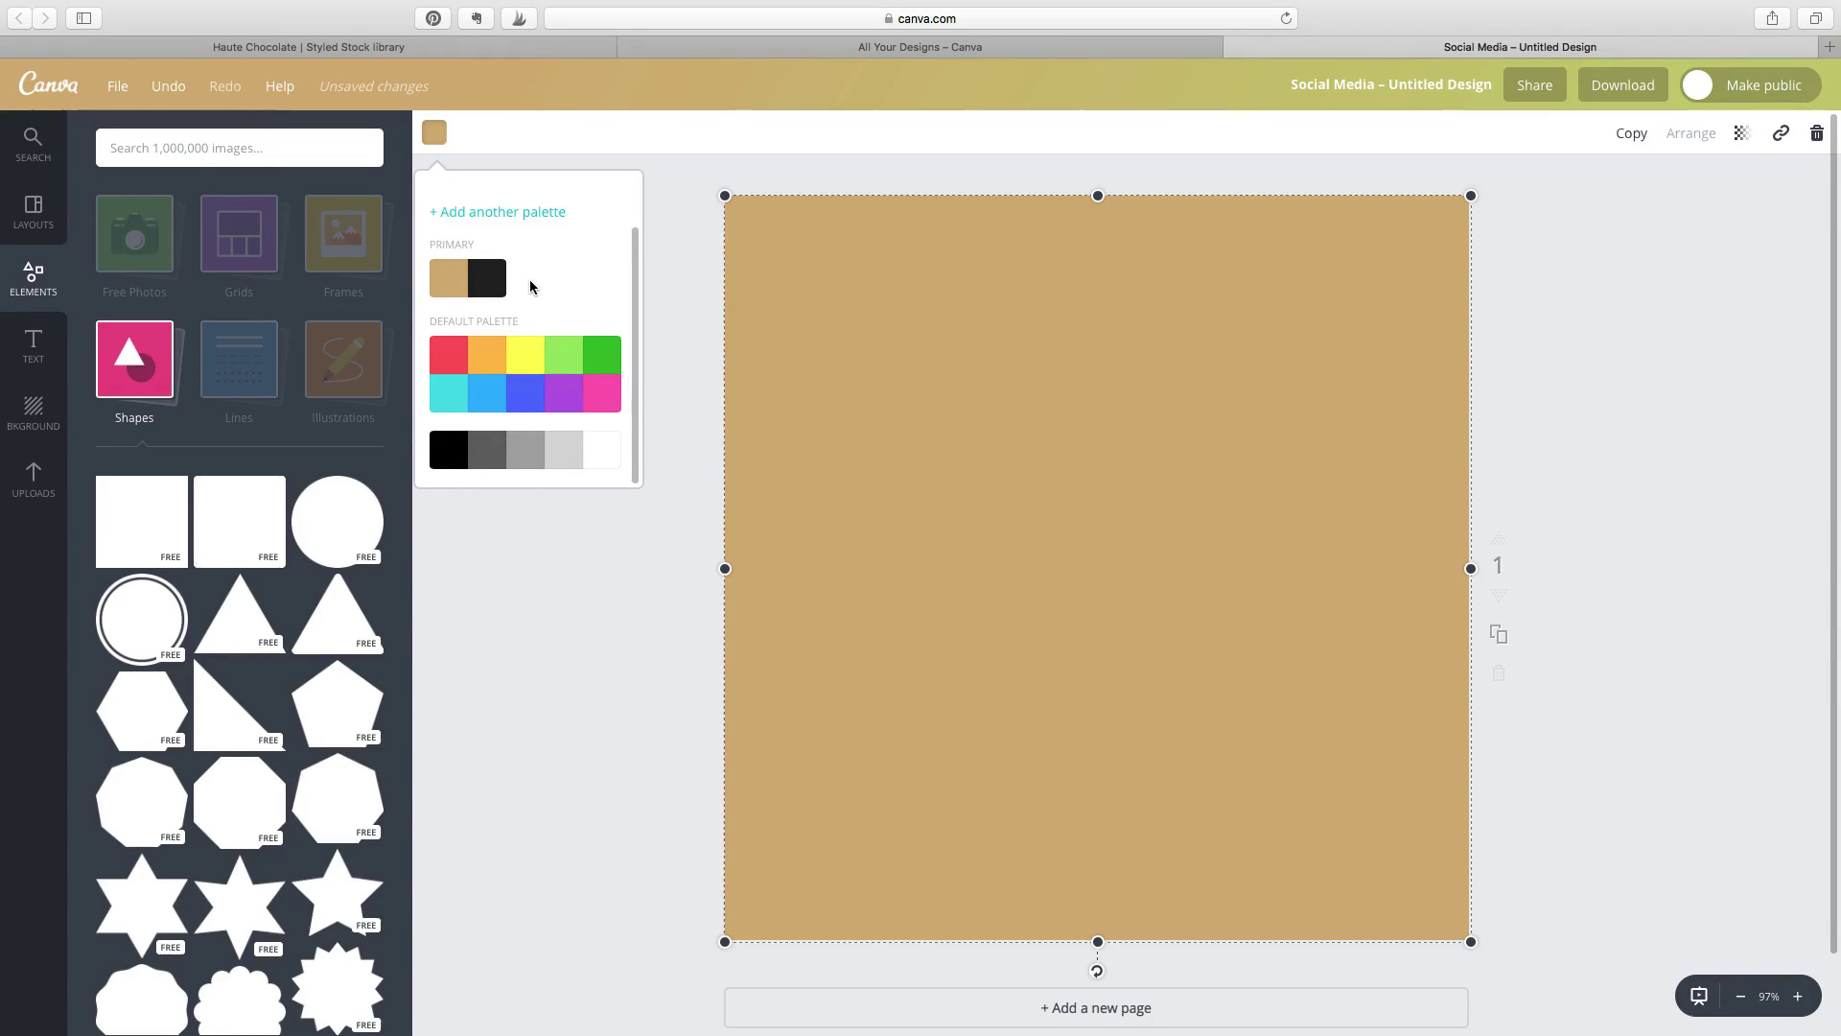
scroll(528, 282, "up", 2)
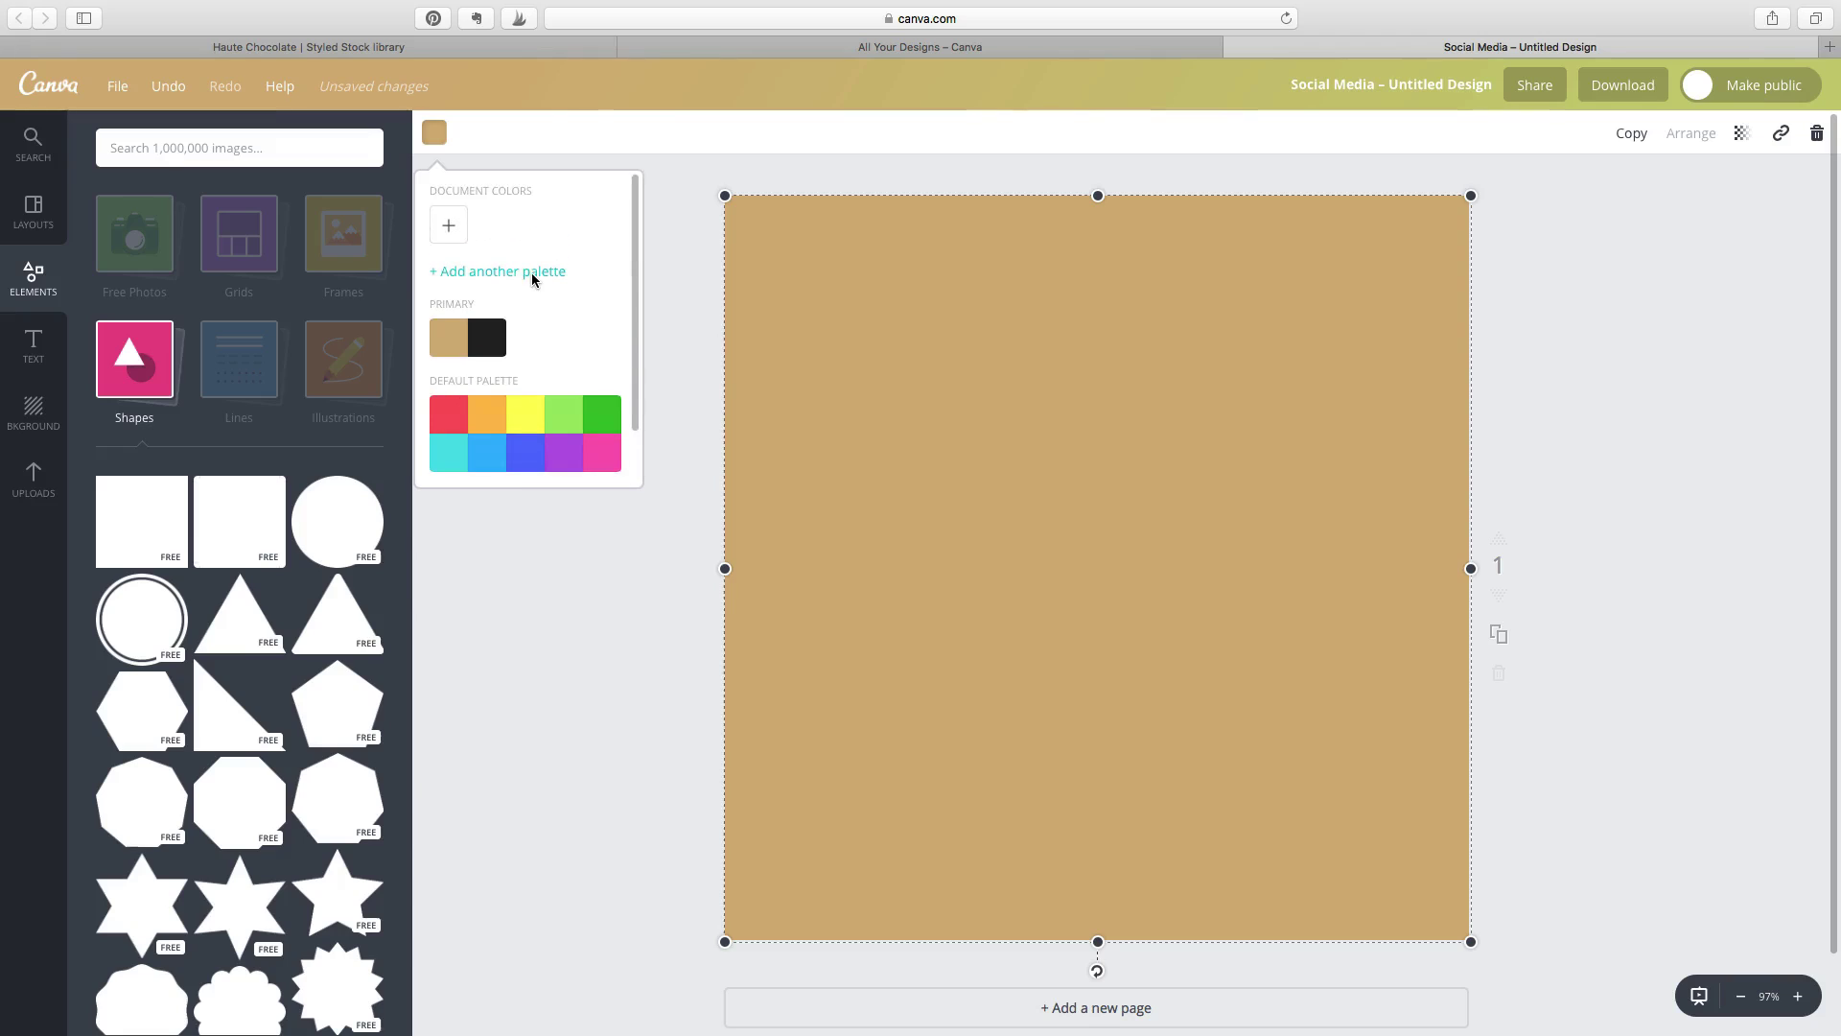
left_click(449, 230)
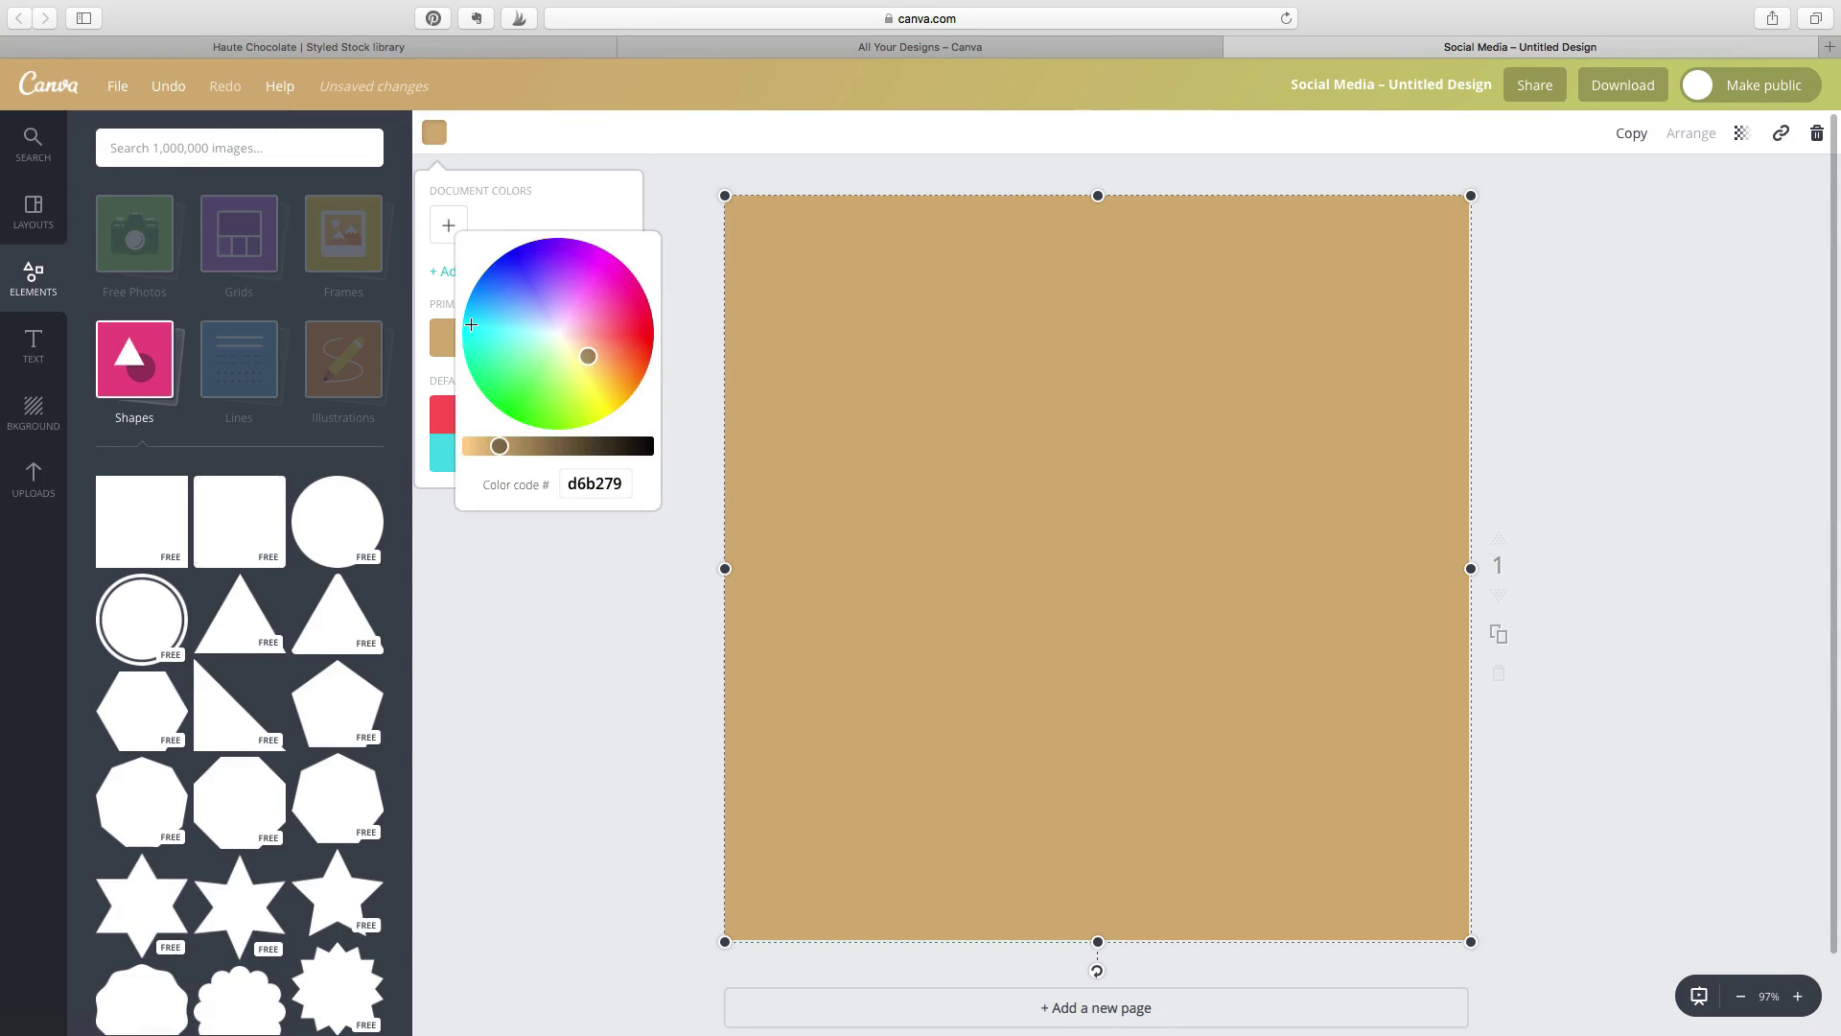
left_click_drag(609, 484, 566, 482)
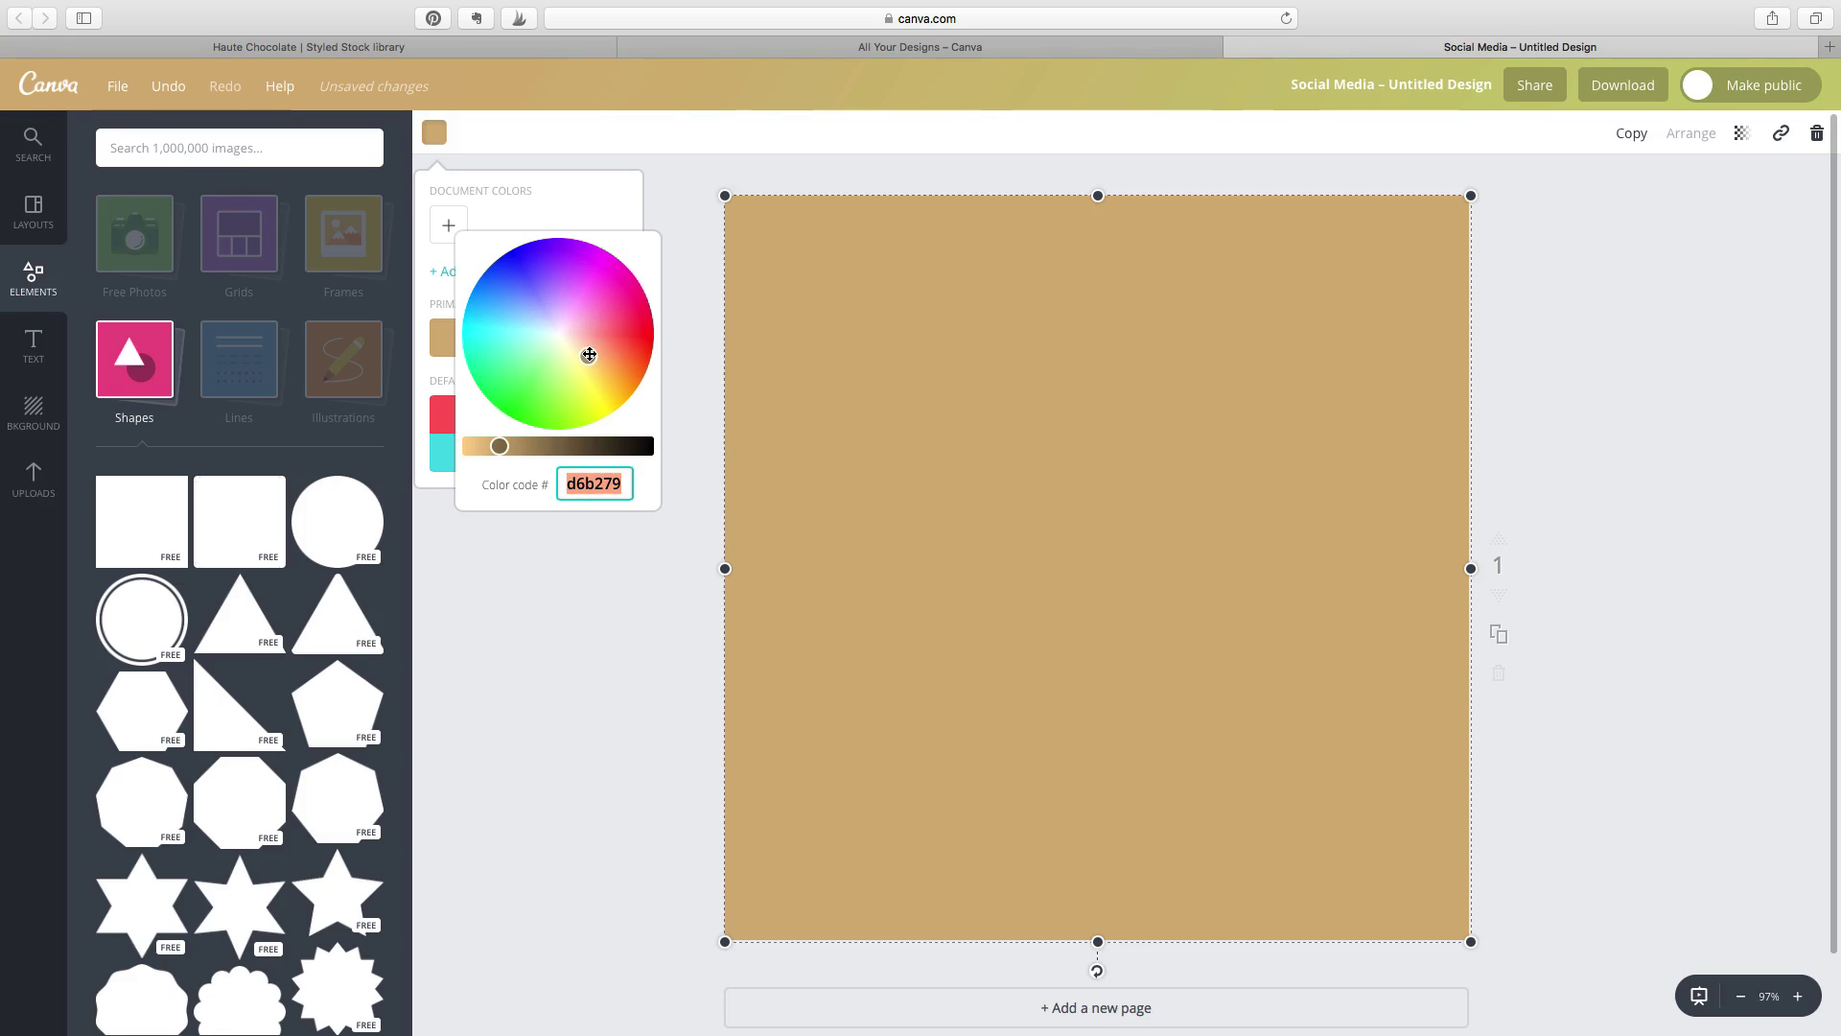
mouse_move(589, 357)
left_mouse_down()
mouse_move(523, 329)
mouse_move(511, 343)
left_mouse_up()
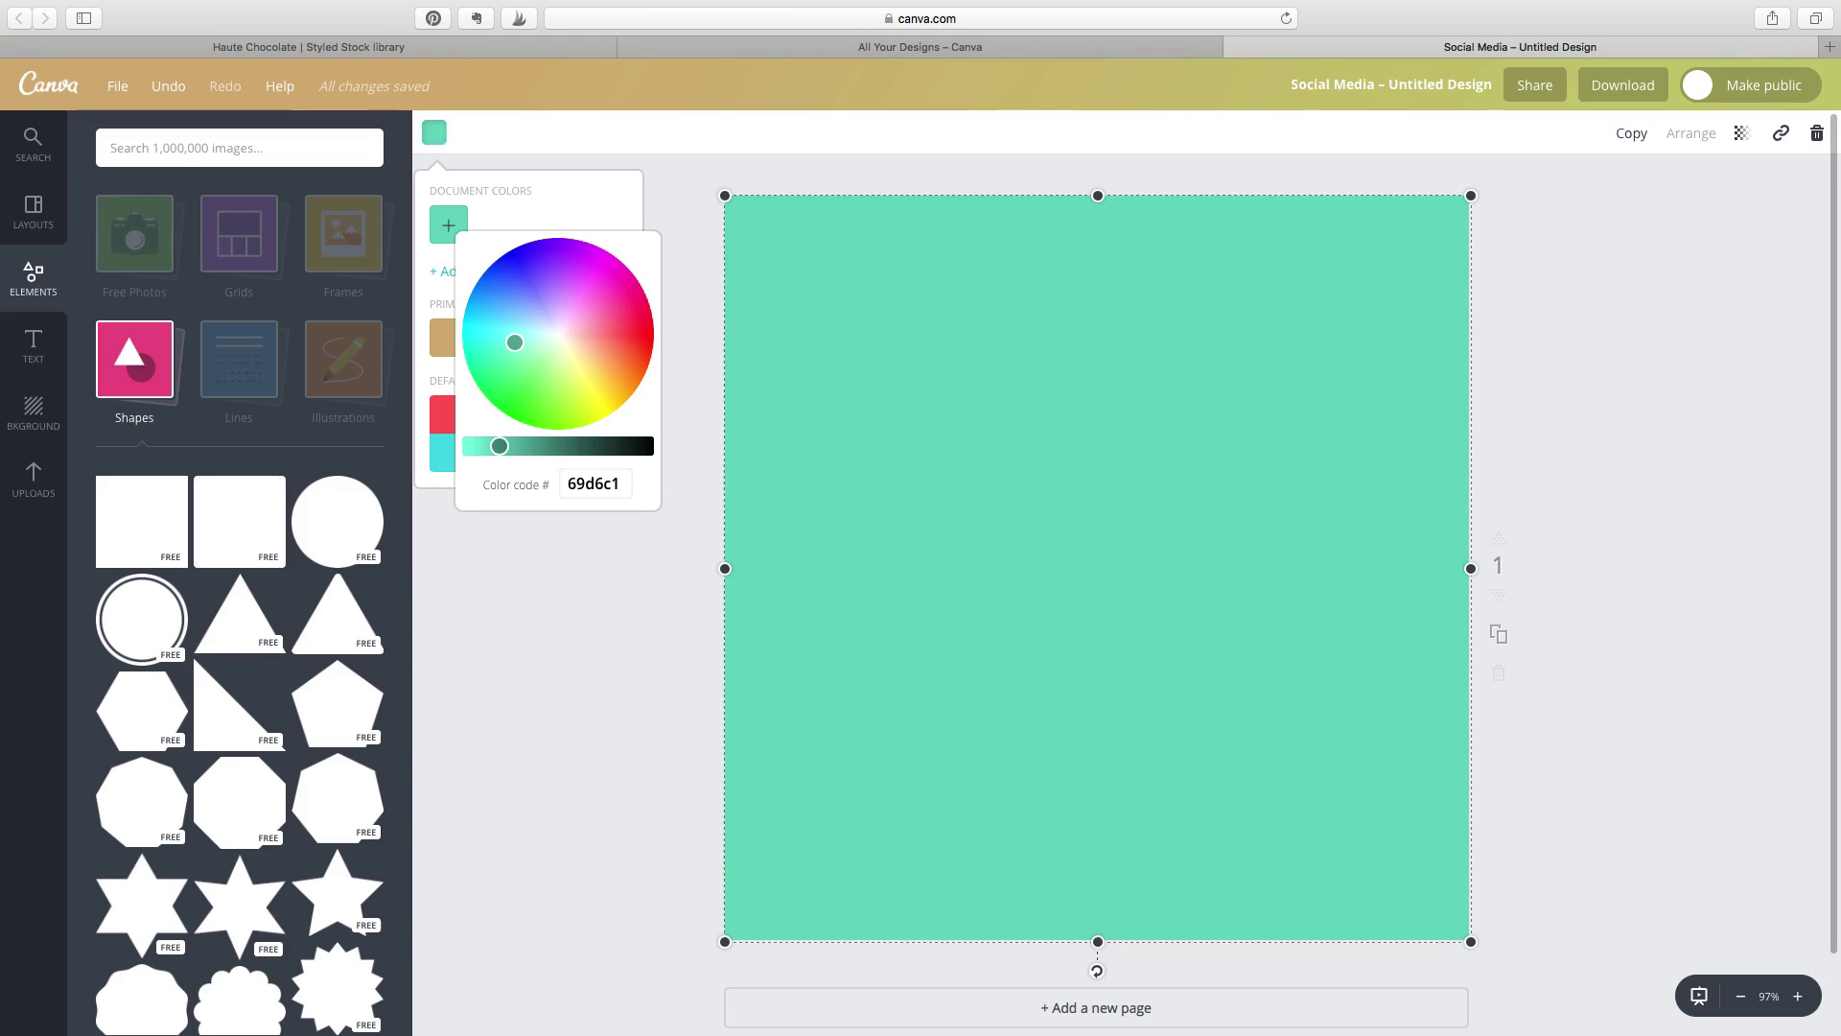
left_click_drag(499, 446, 504, 446)
- Lower the square's transparency below 100 so the sofa photo shows through
left_click(1748, 138)
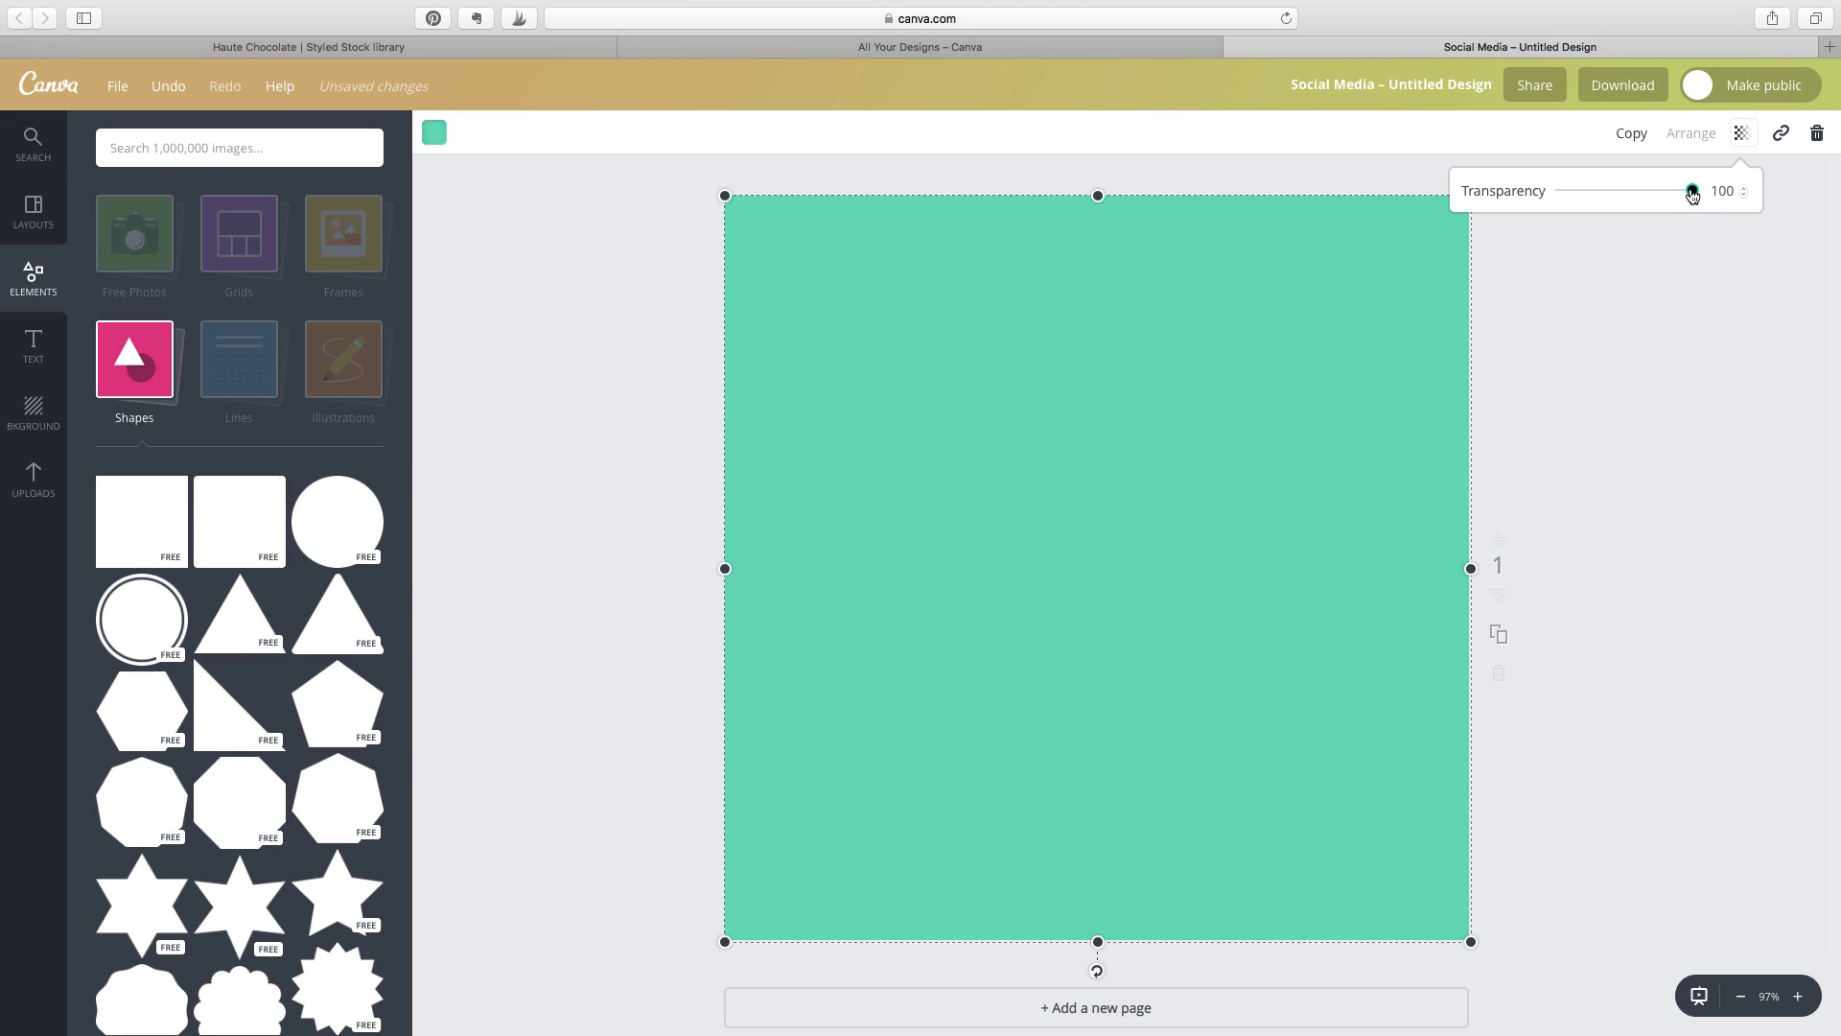
left_click_drag(1692, 190, 1680, 195)
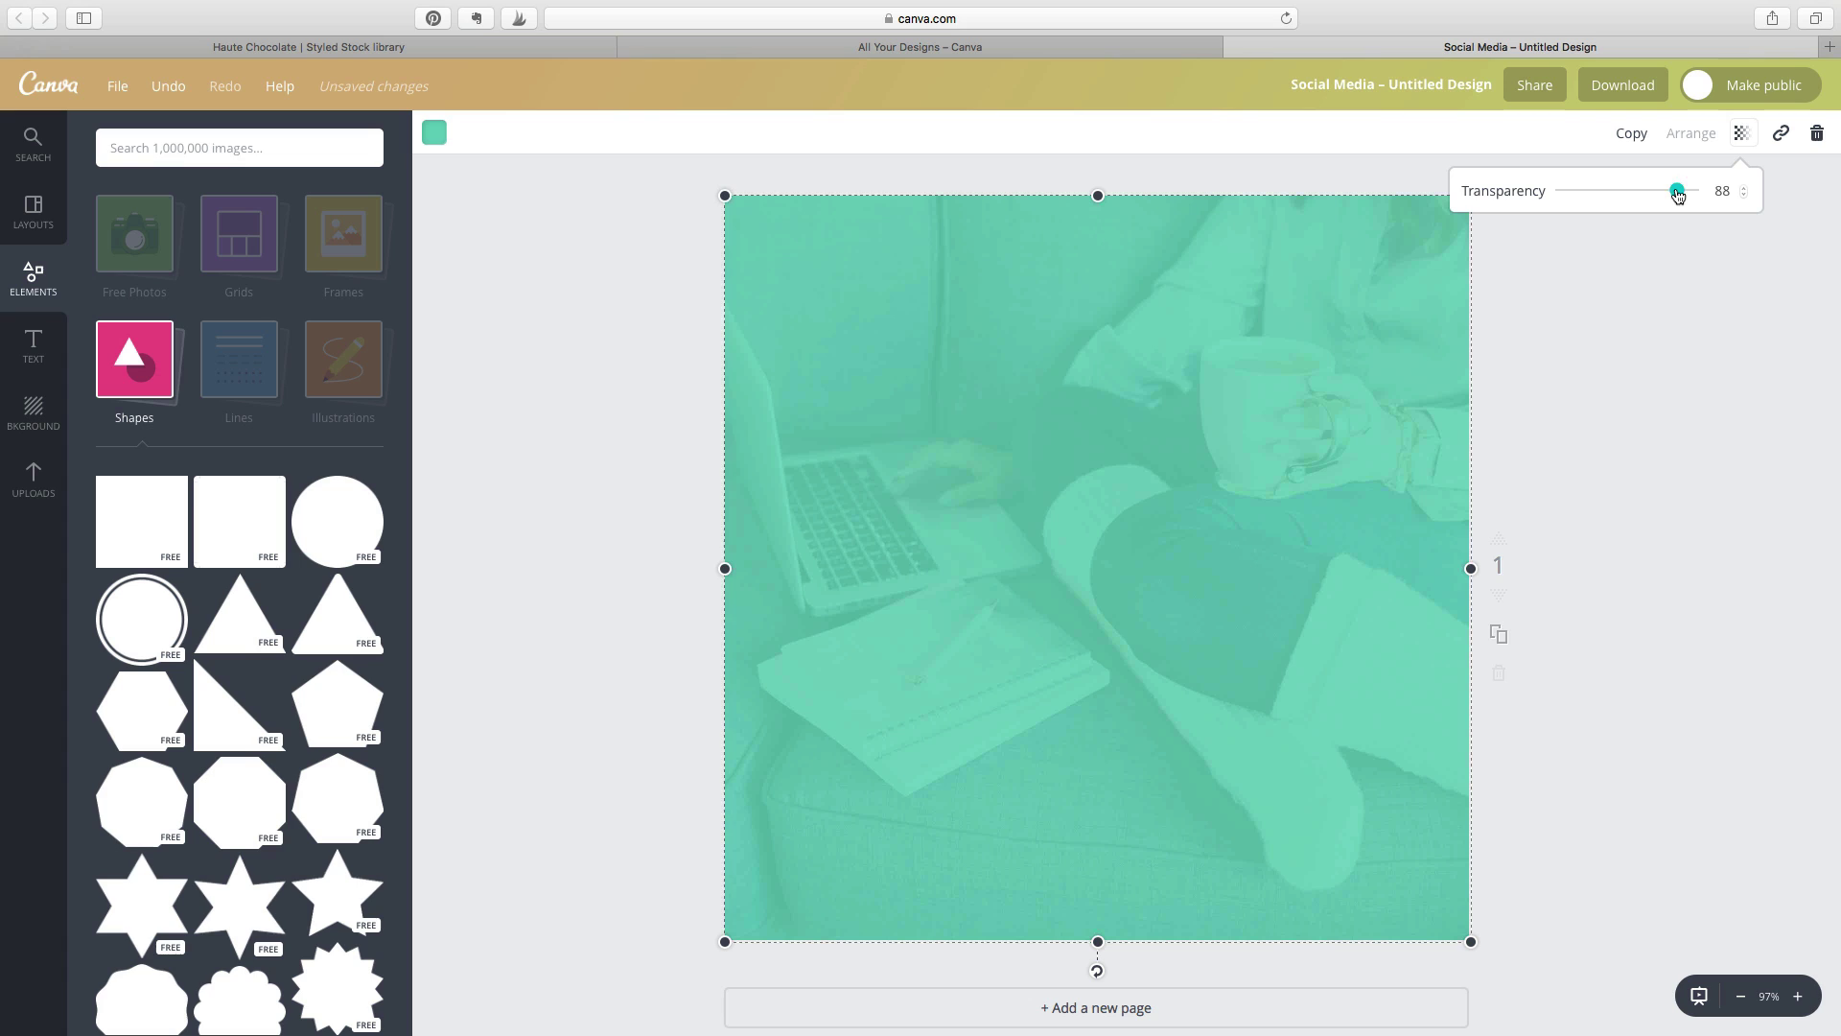
left_click(1642, 363)
left_click(1640, 360)
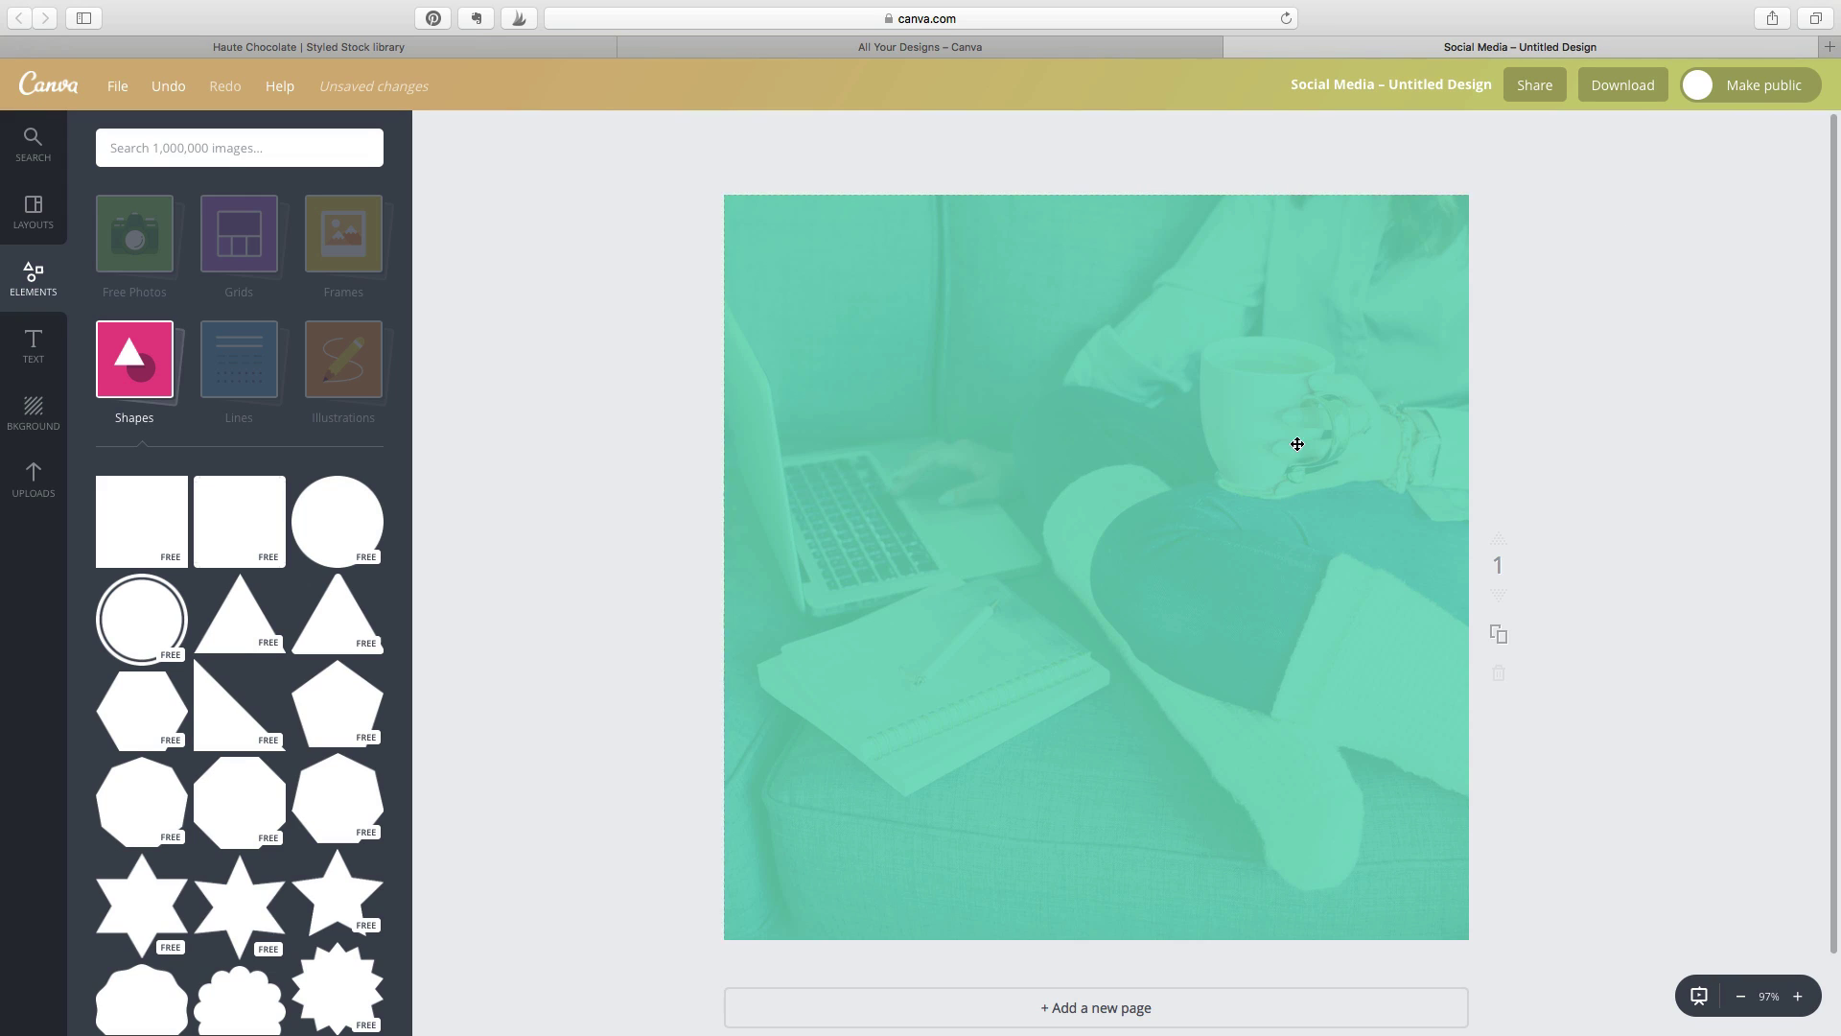
mouse_move(1332, 266)
left_mouse_down()
mouse_move(1142, 412)
mouse_move(1128, 446)
mouse_move(1344, 259)
mouse_move(1327, 259)
left_mouse_up()
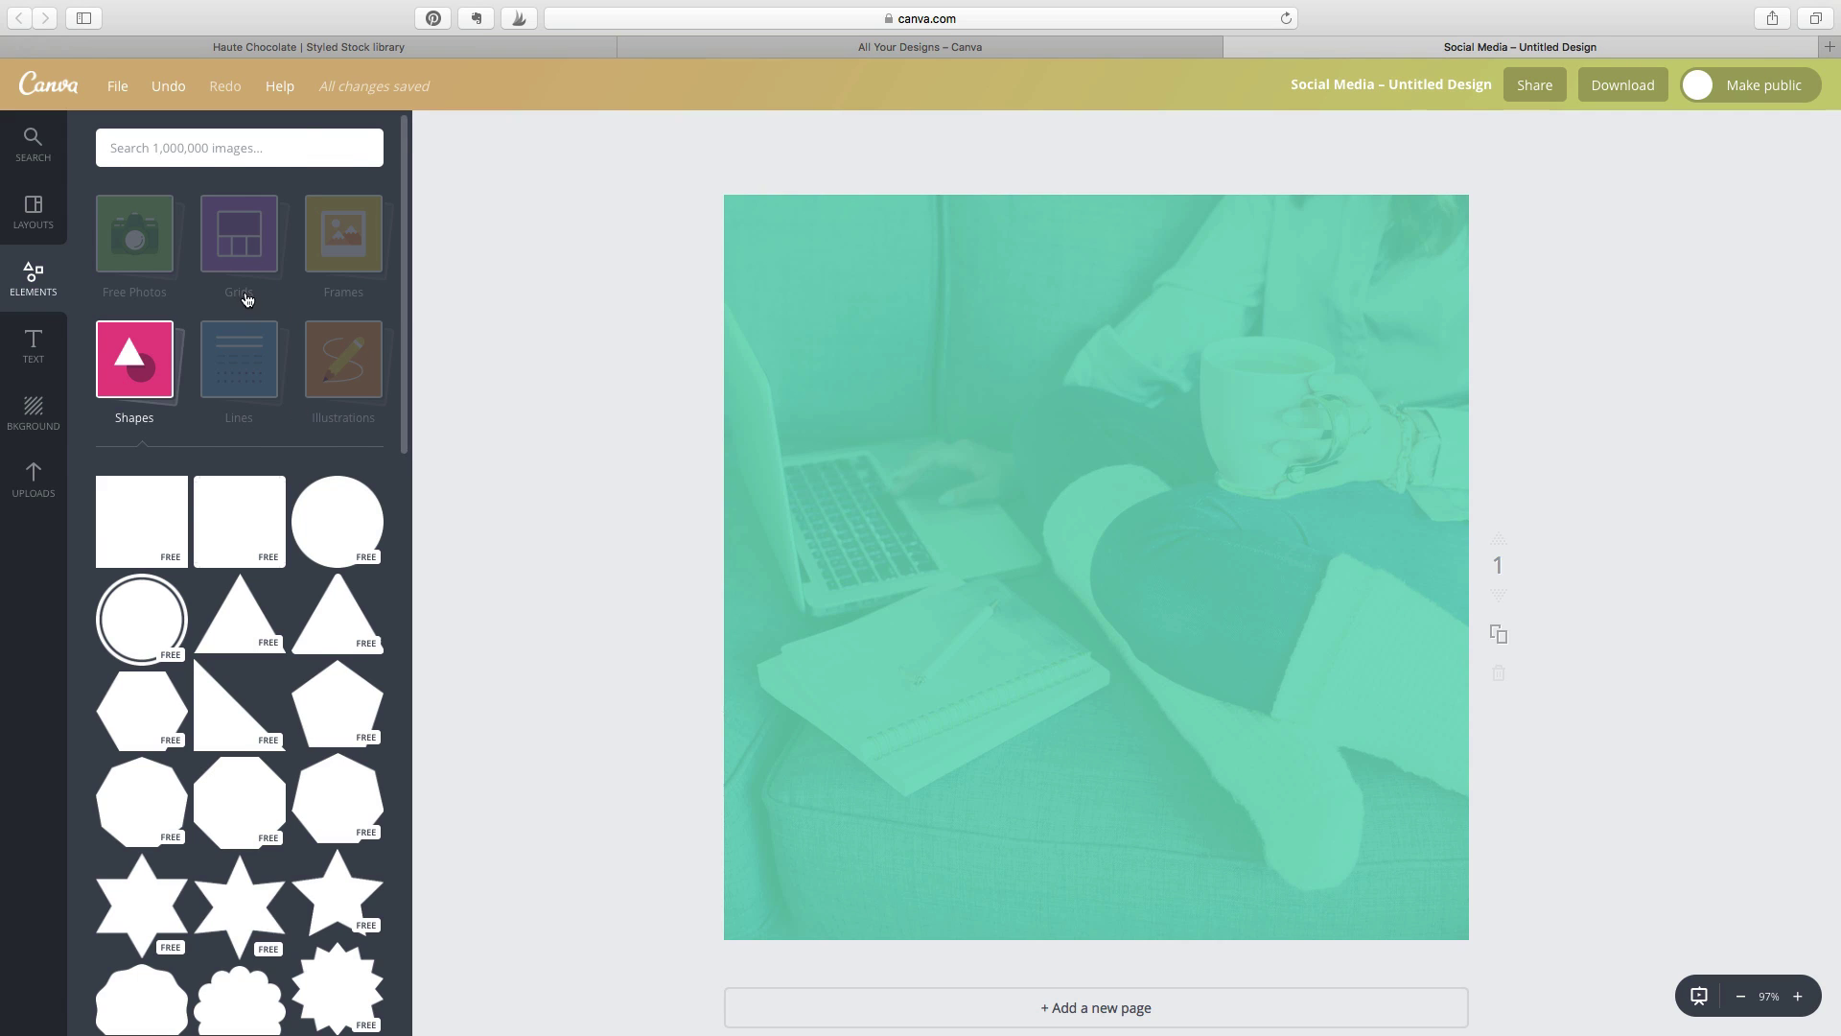
- Place the uploaded gold quote marks, shrunk and centred near the top, then add a body text box
left_click(33, 477)
scroll(246, 739, "down", 3)
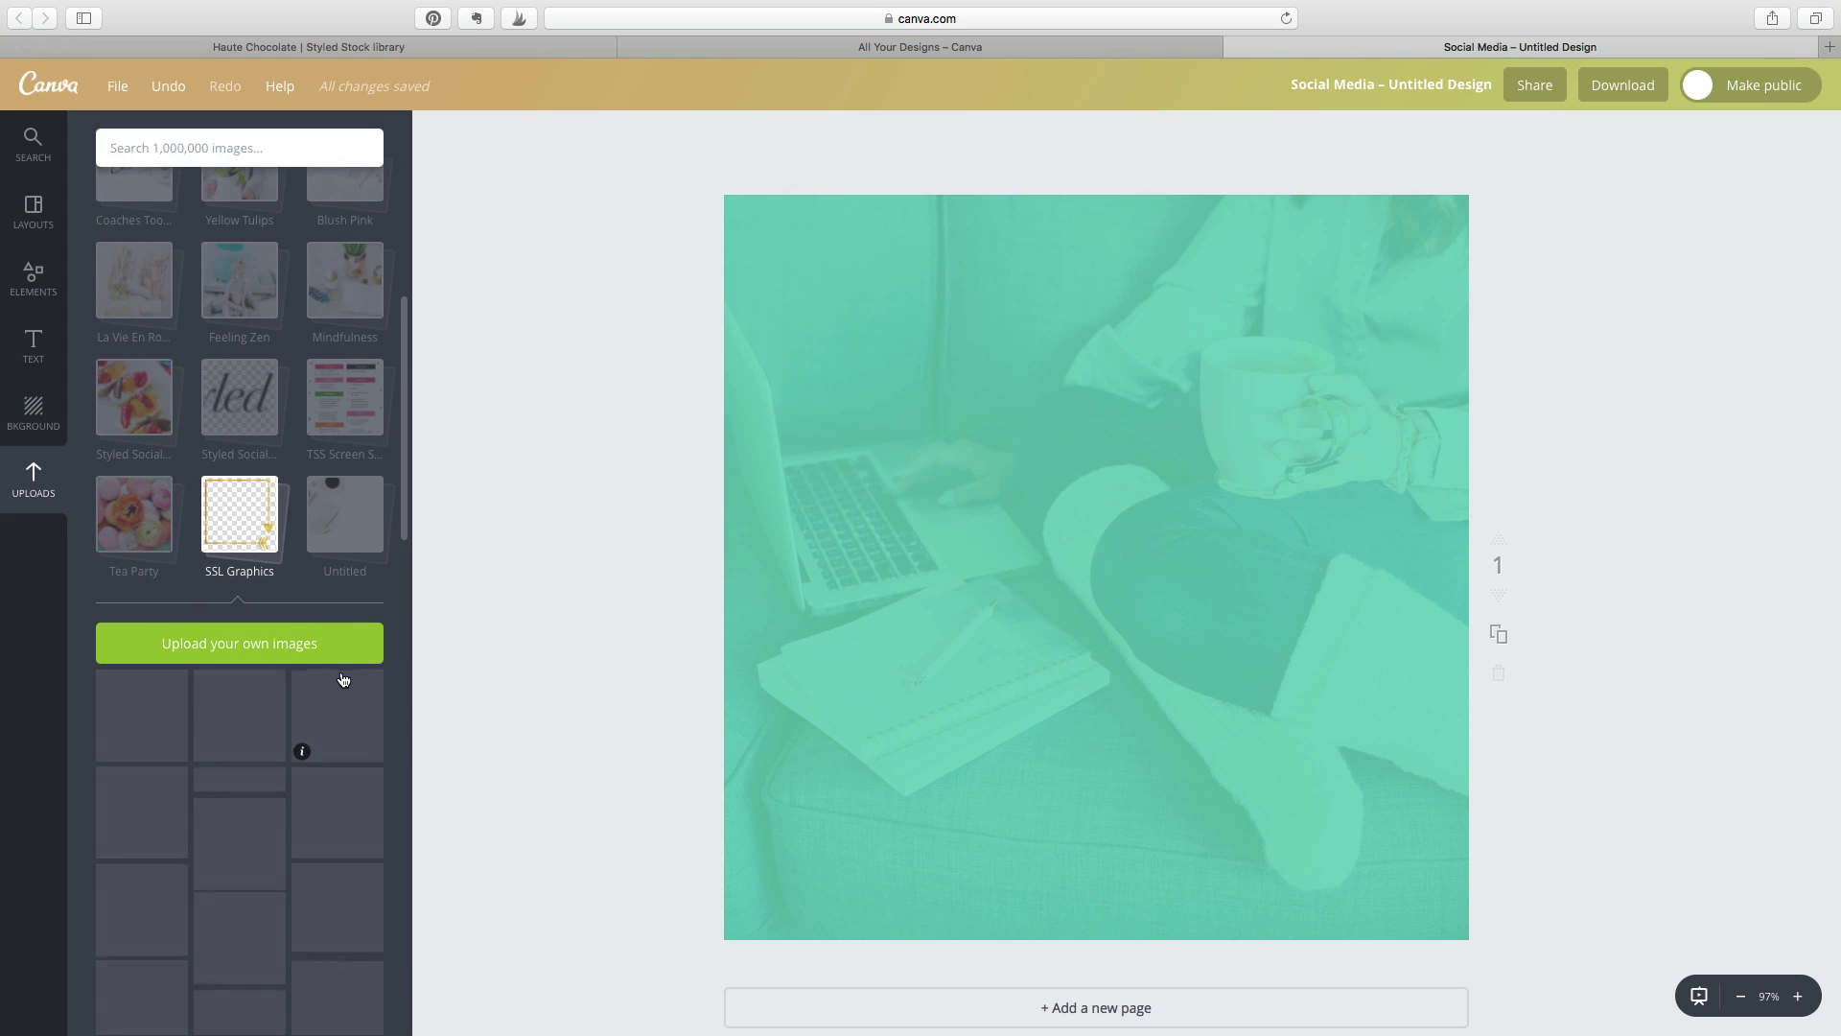
scroll(343, 680, "down", 5)
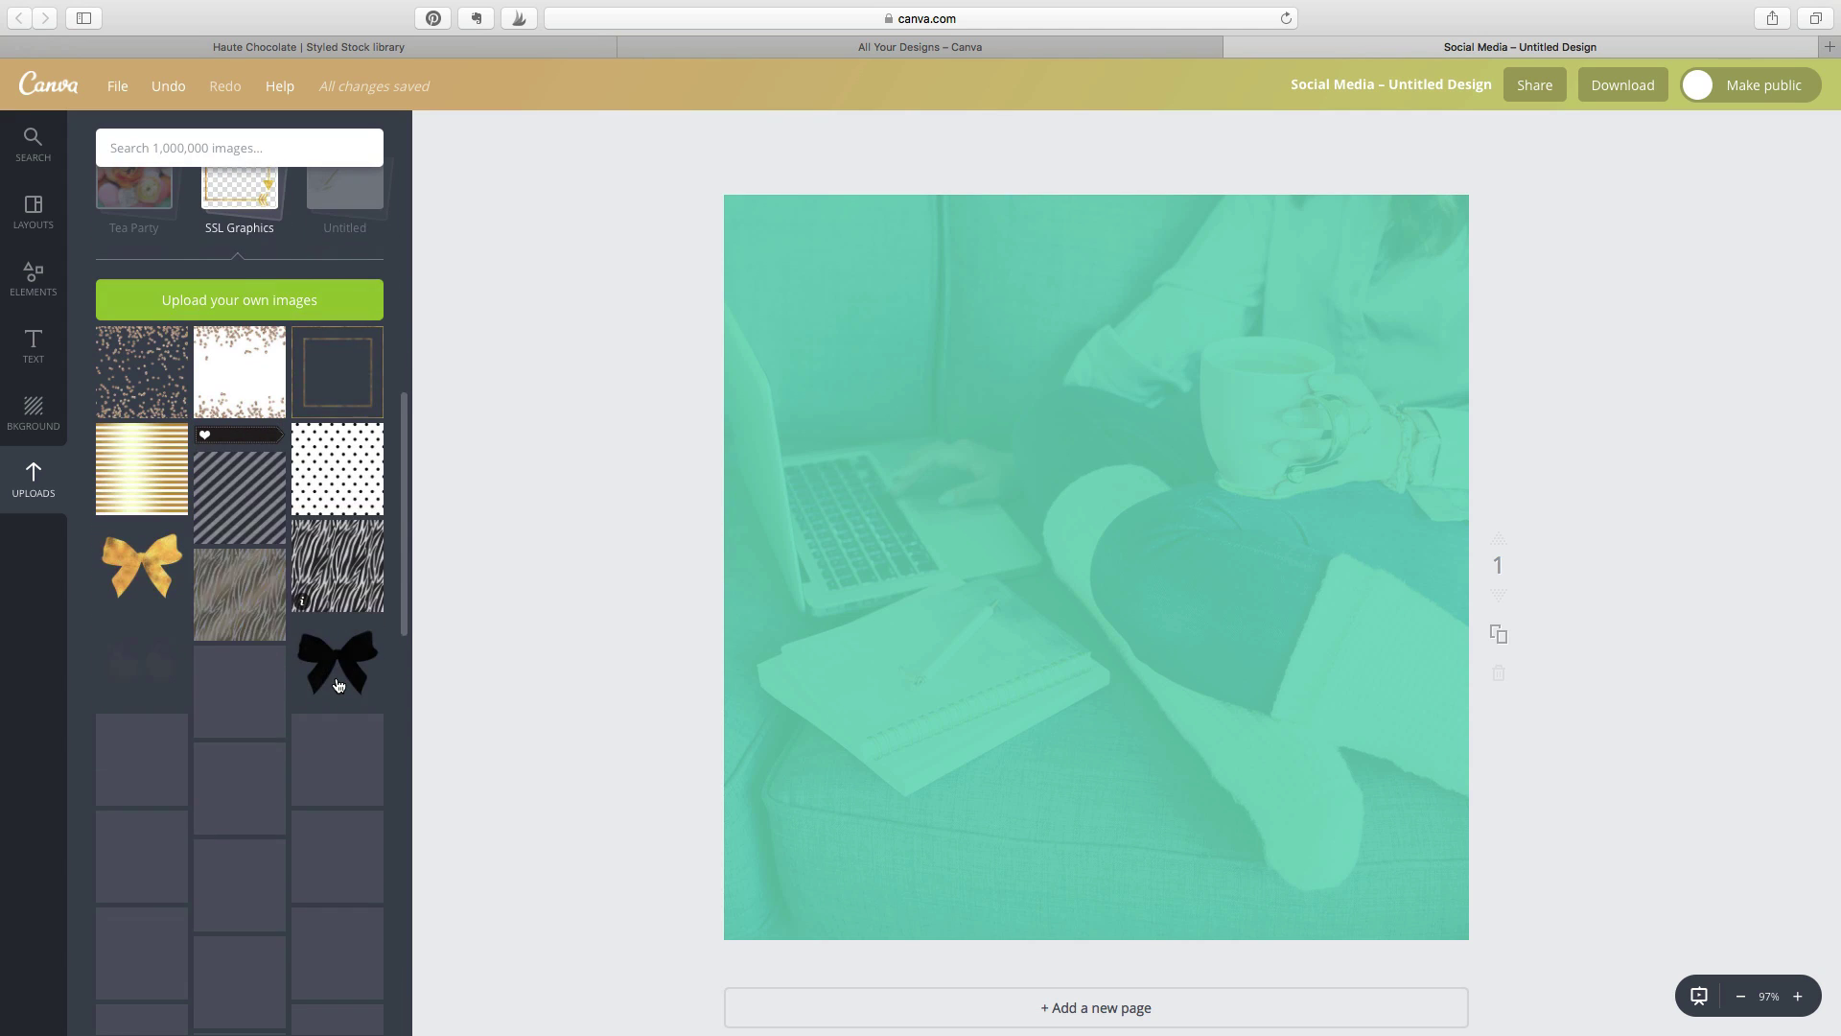
scroll(338, 684, "down", 2)
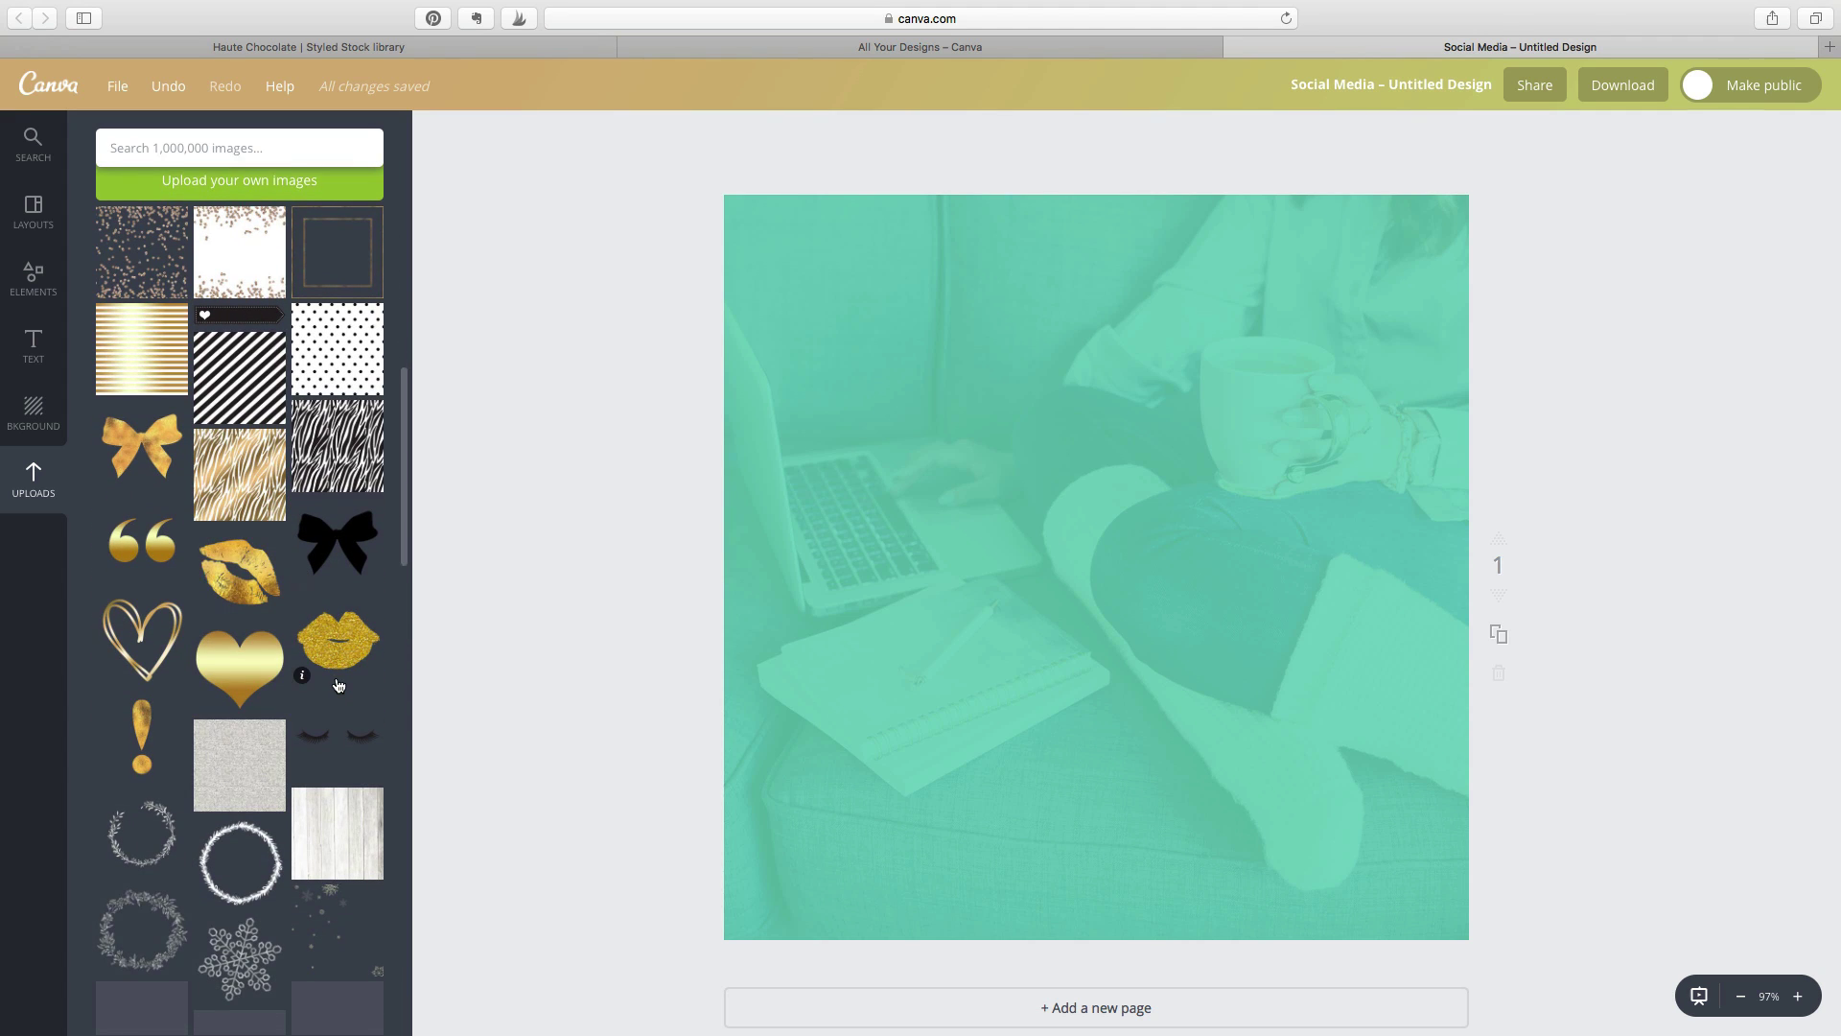
scroll(338, 684, "down", 1)
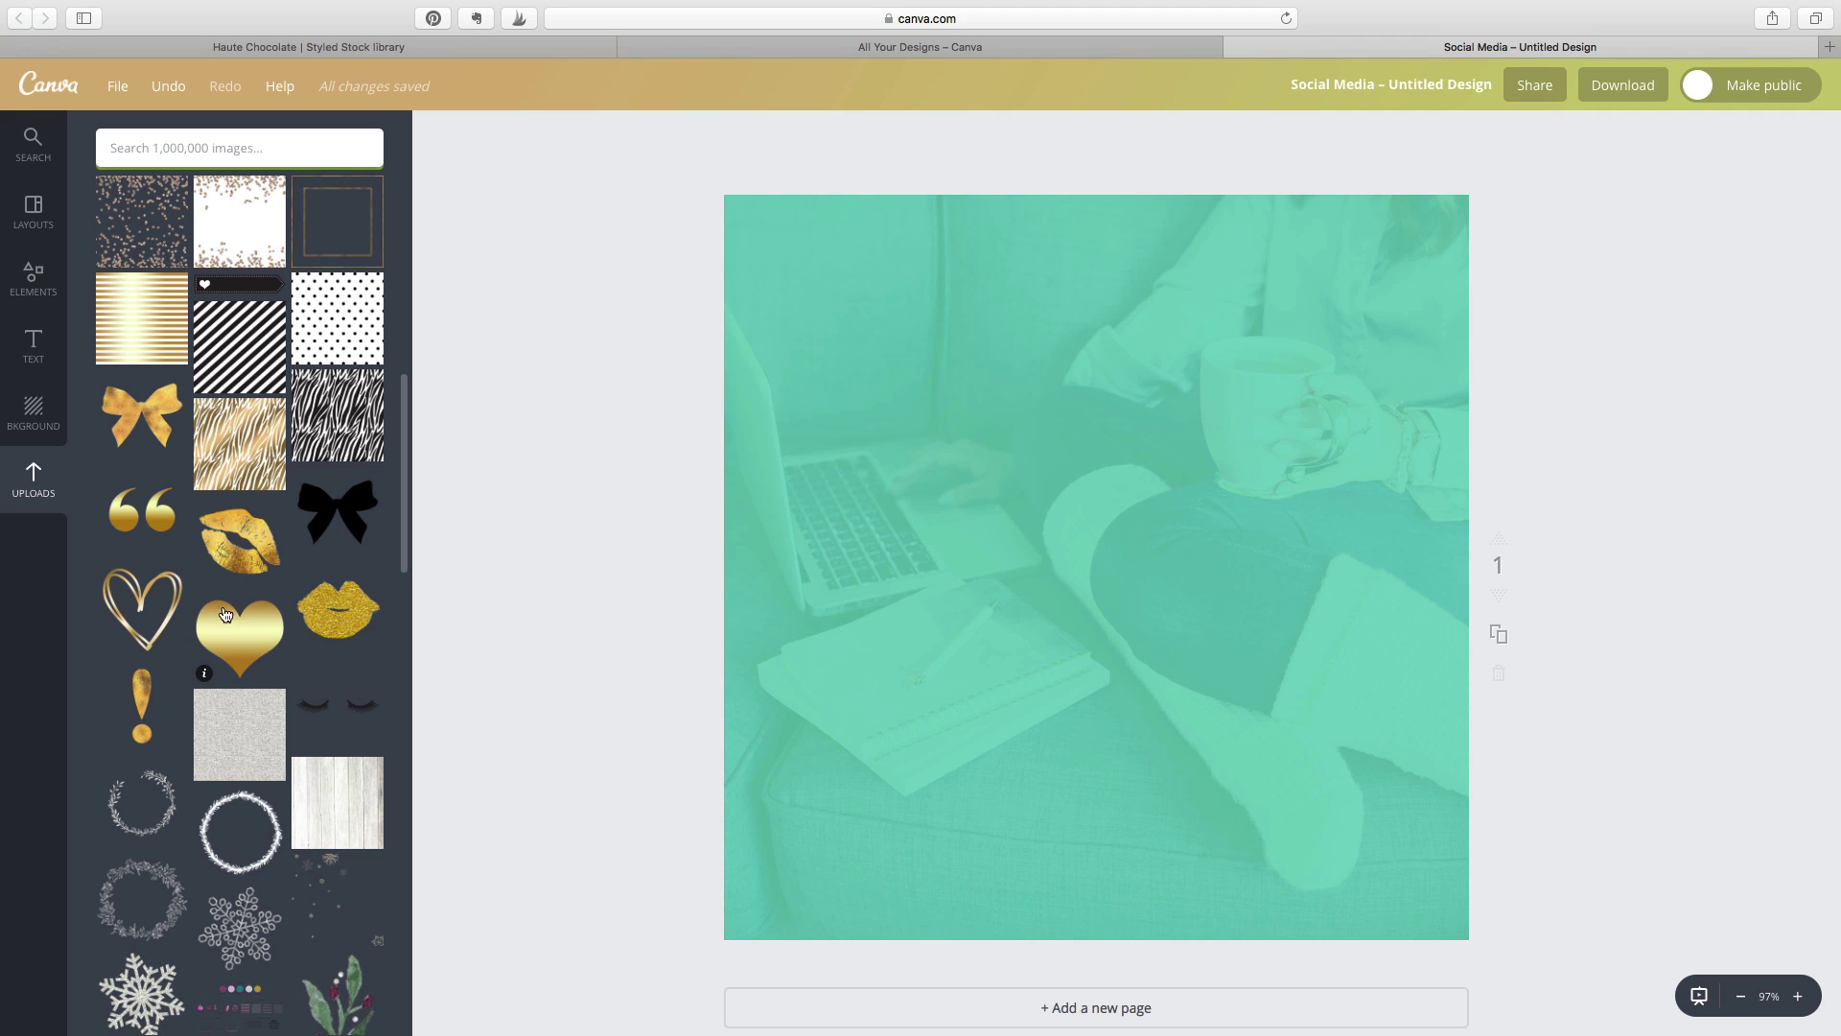
left_click(161, 521)
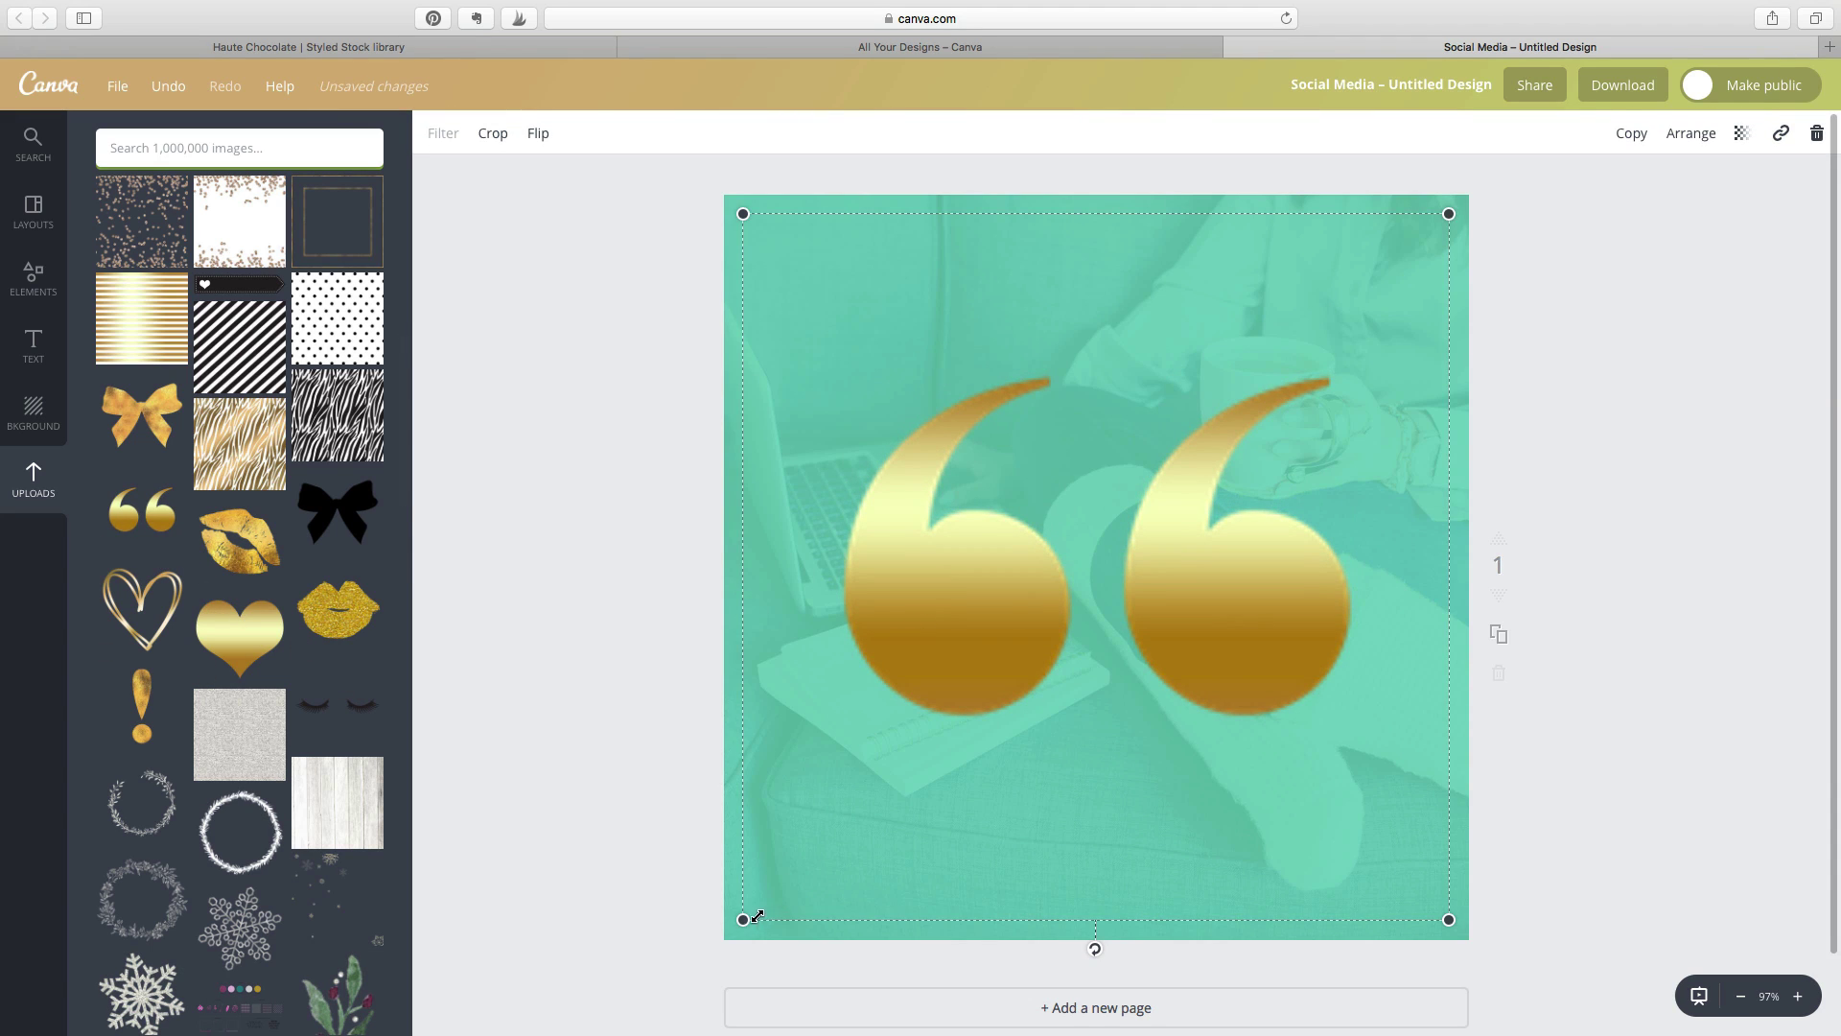
left_click_drag(760, 912, 1229, 442)
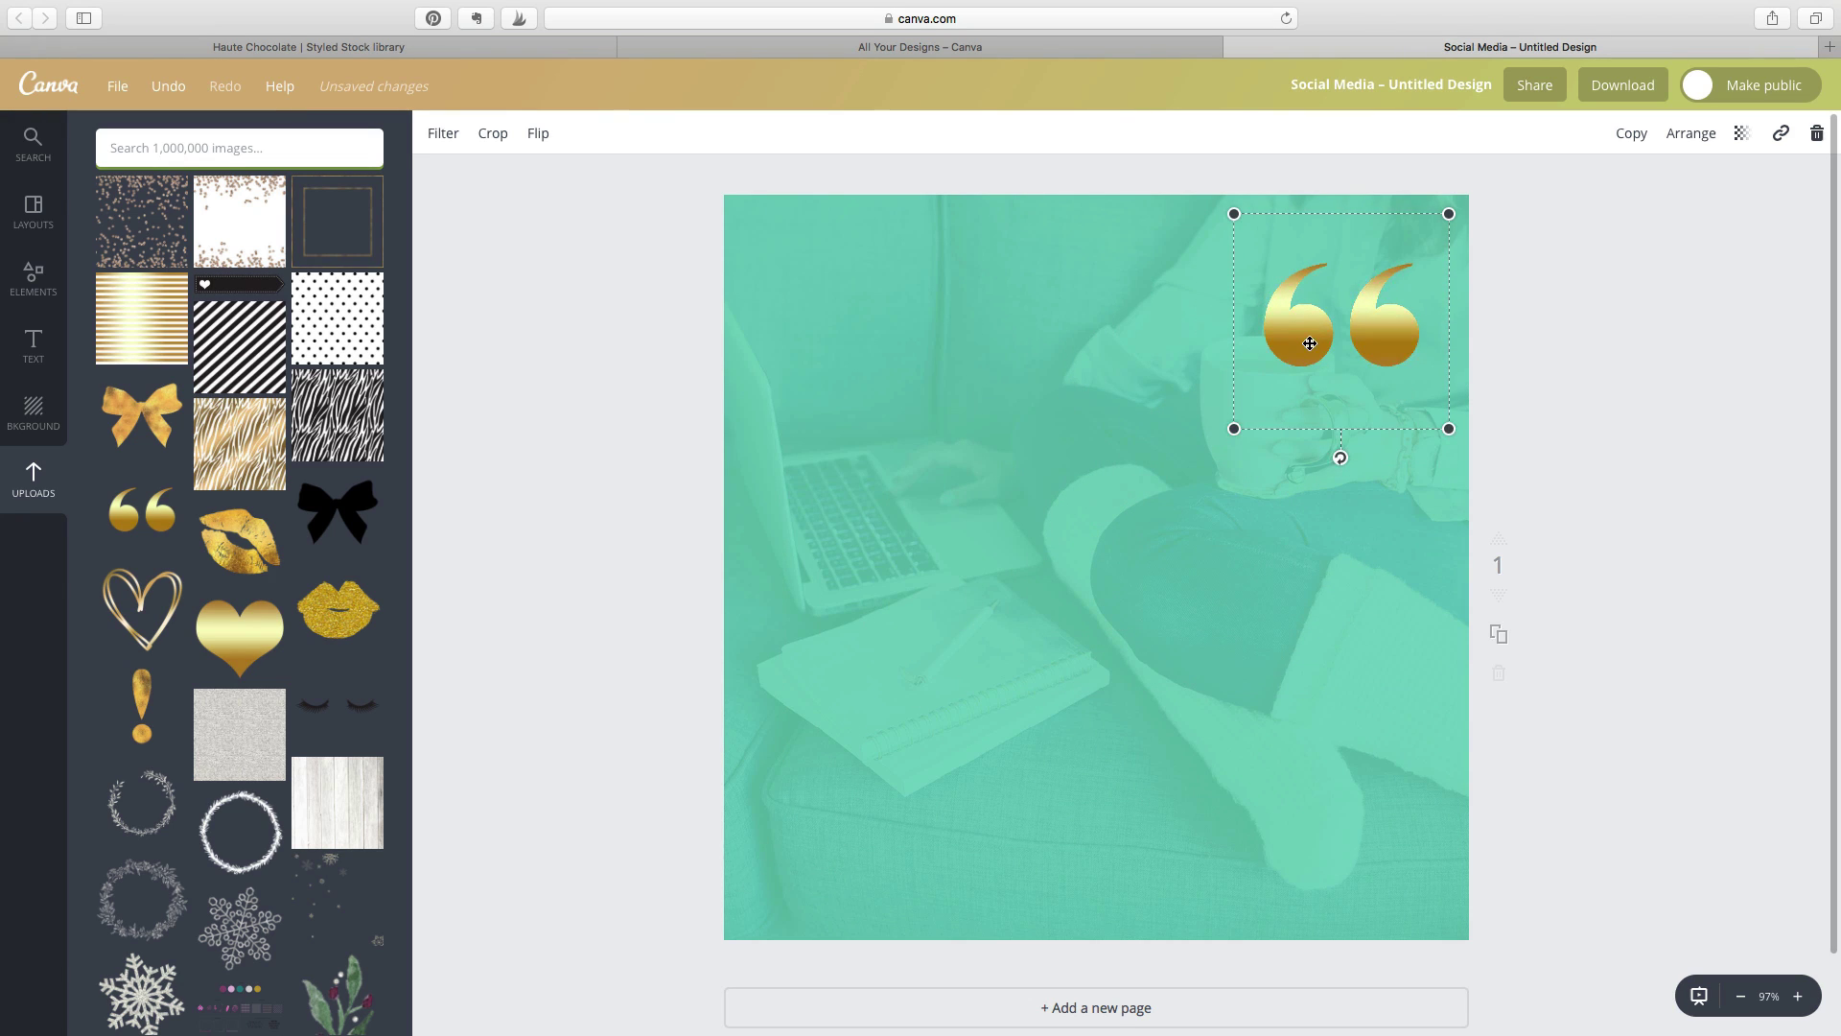
left_click_drag(1250, 345, 1057, 355)
left_click(555, 435)
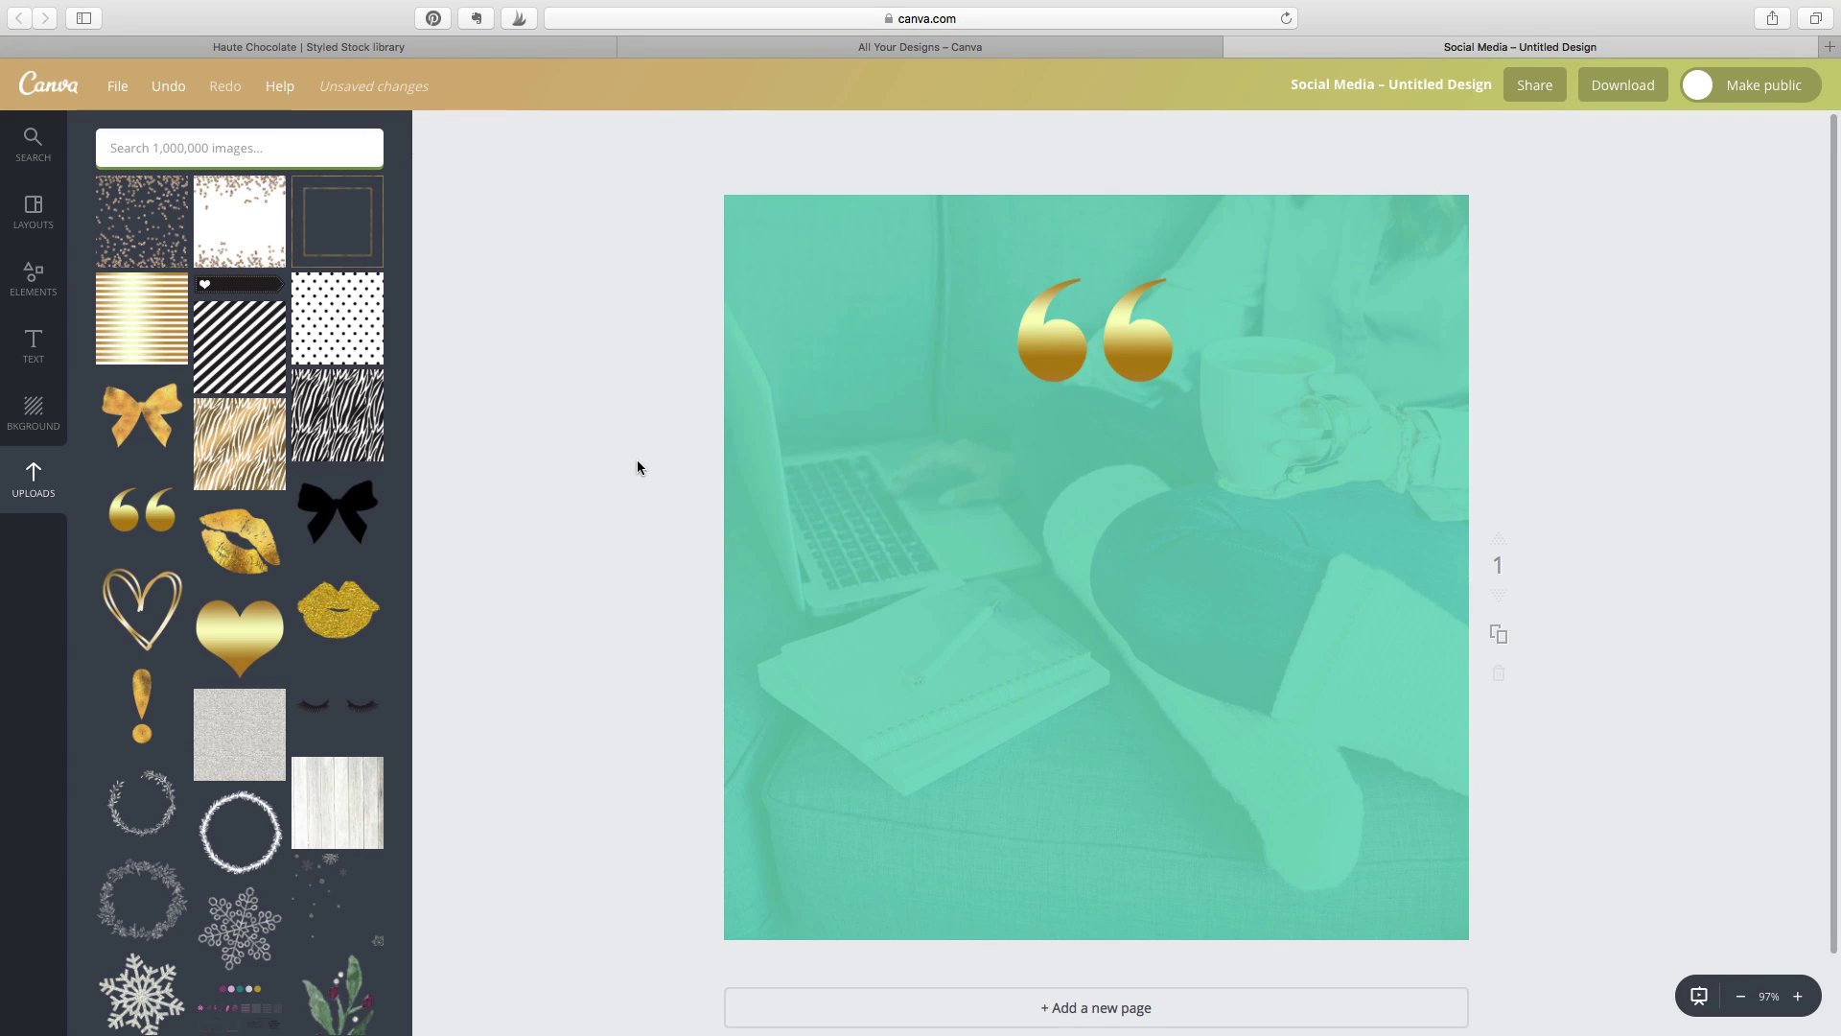
key("t")
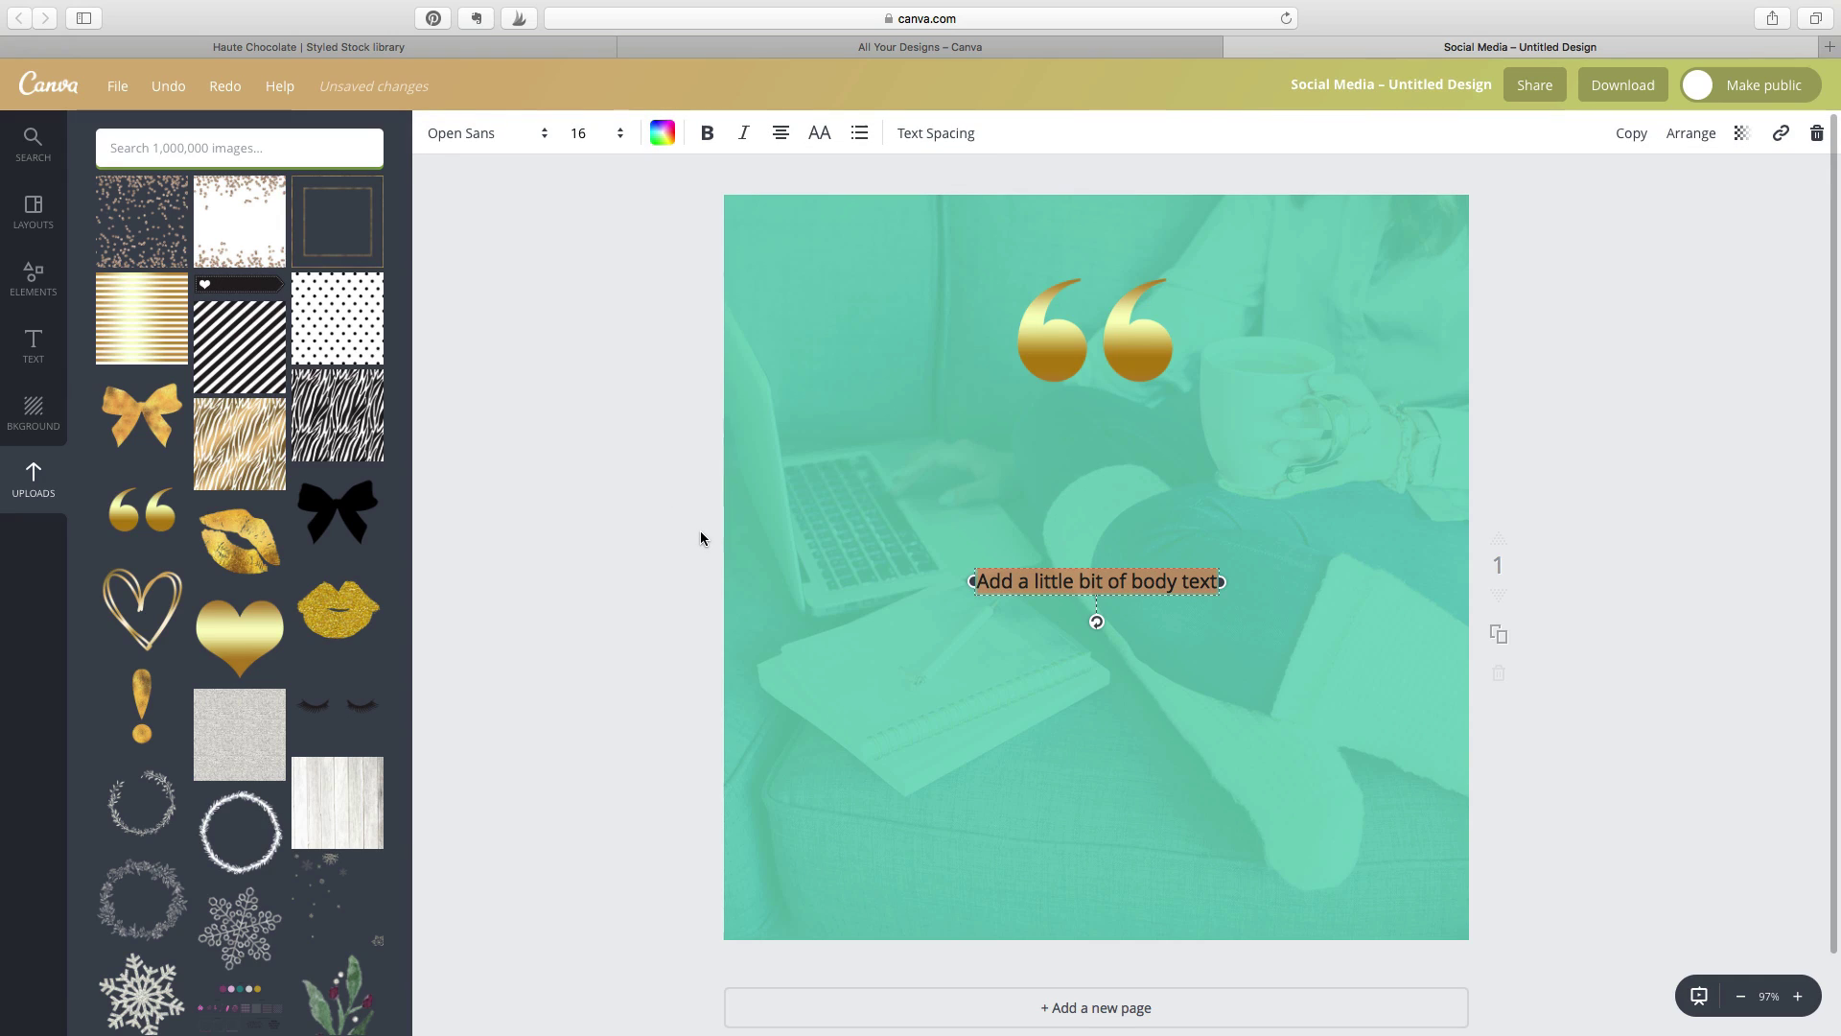
- Paste the quote into the placeholder and set it in white Playfair Display
key("super+v")
left_click(630, 595)
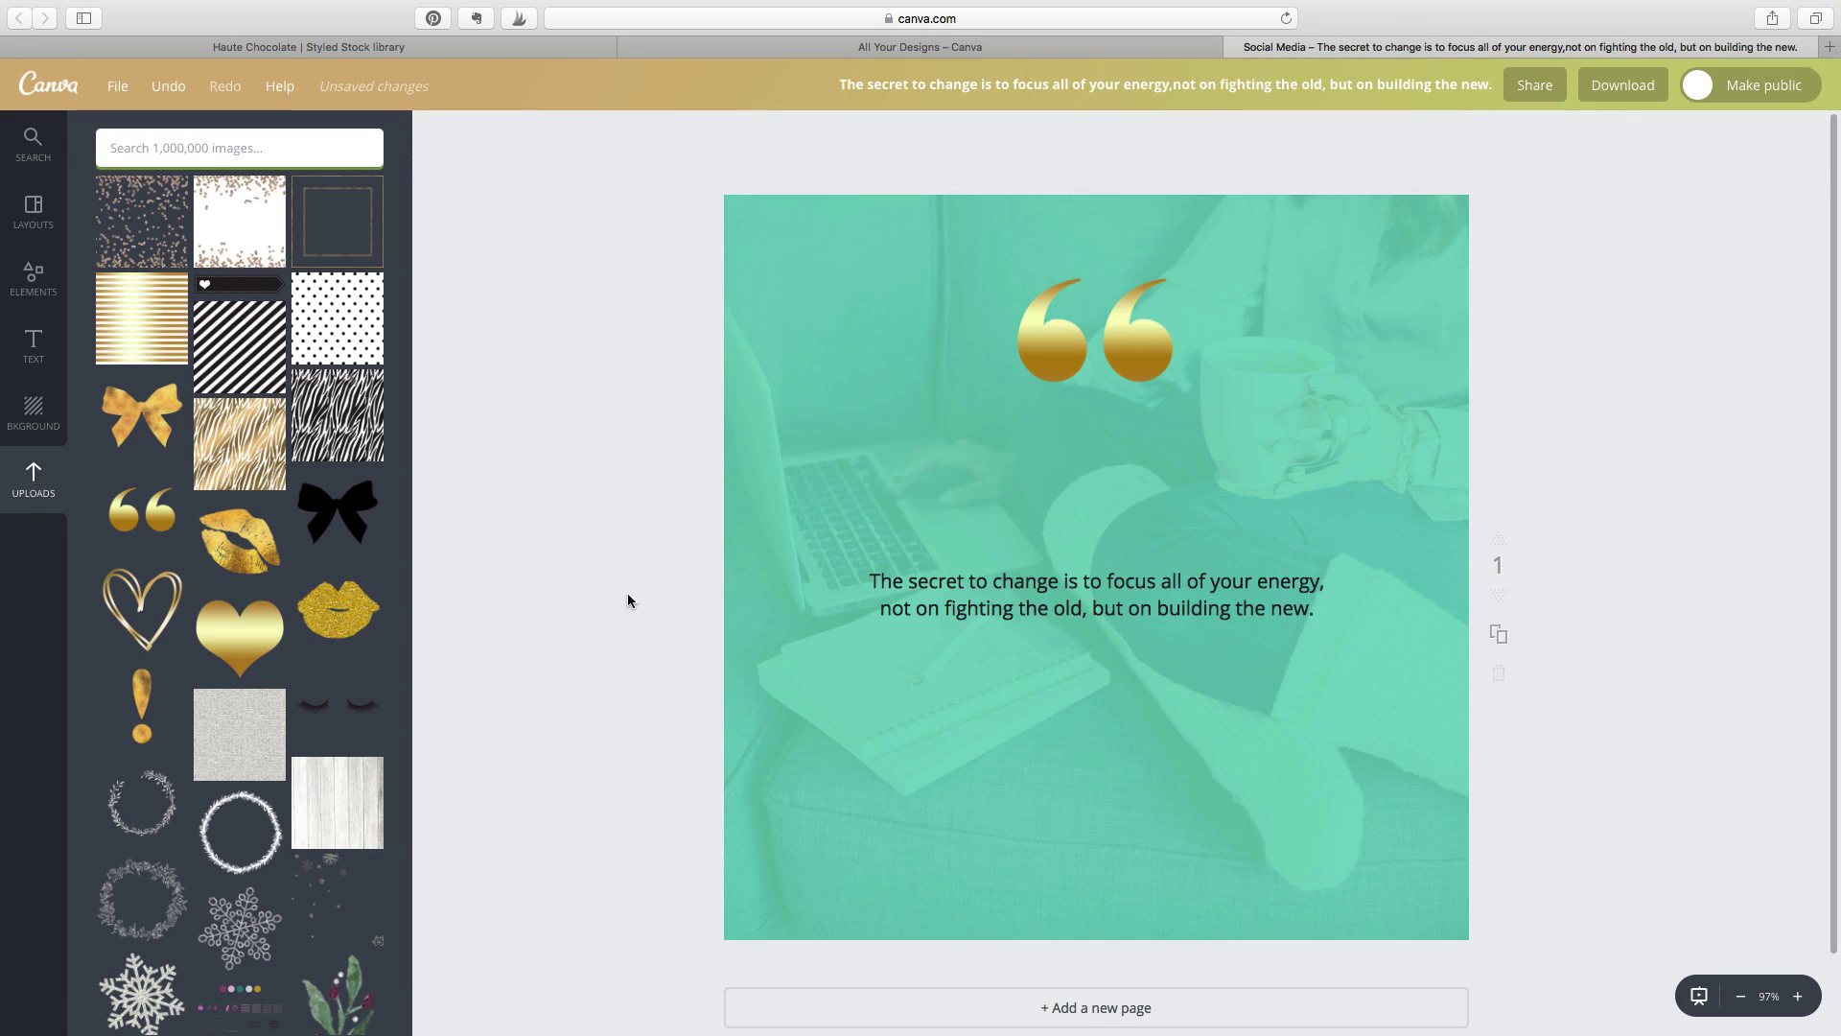
left_click(1036, 606)
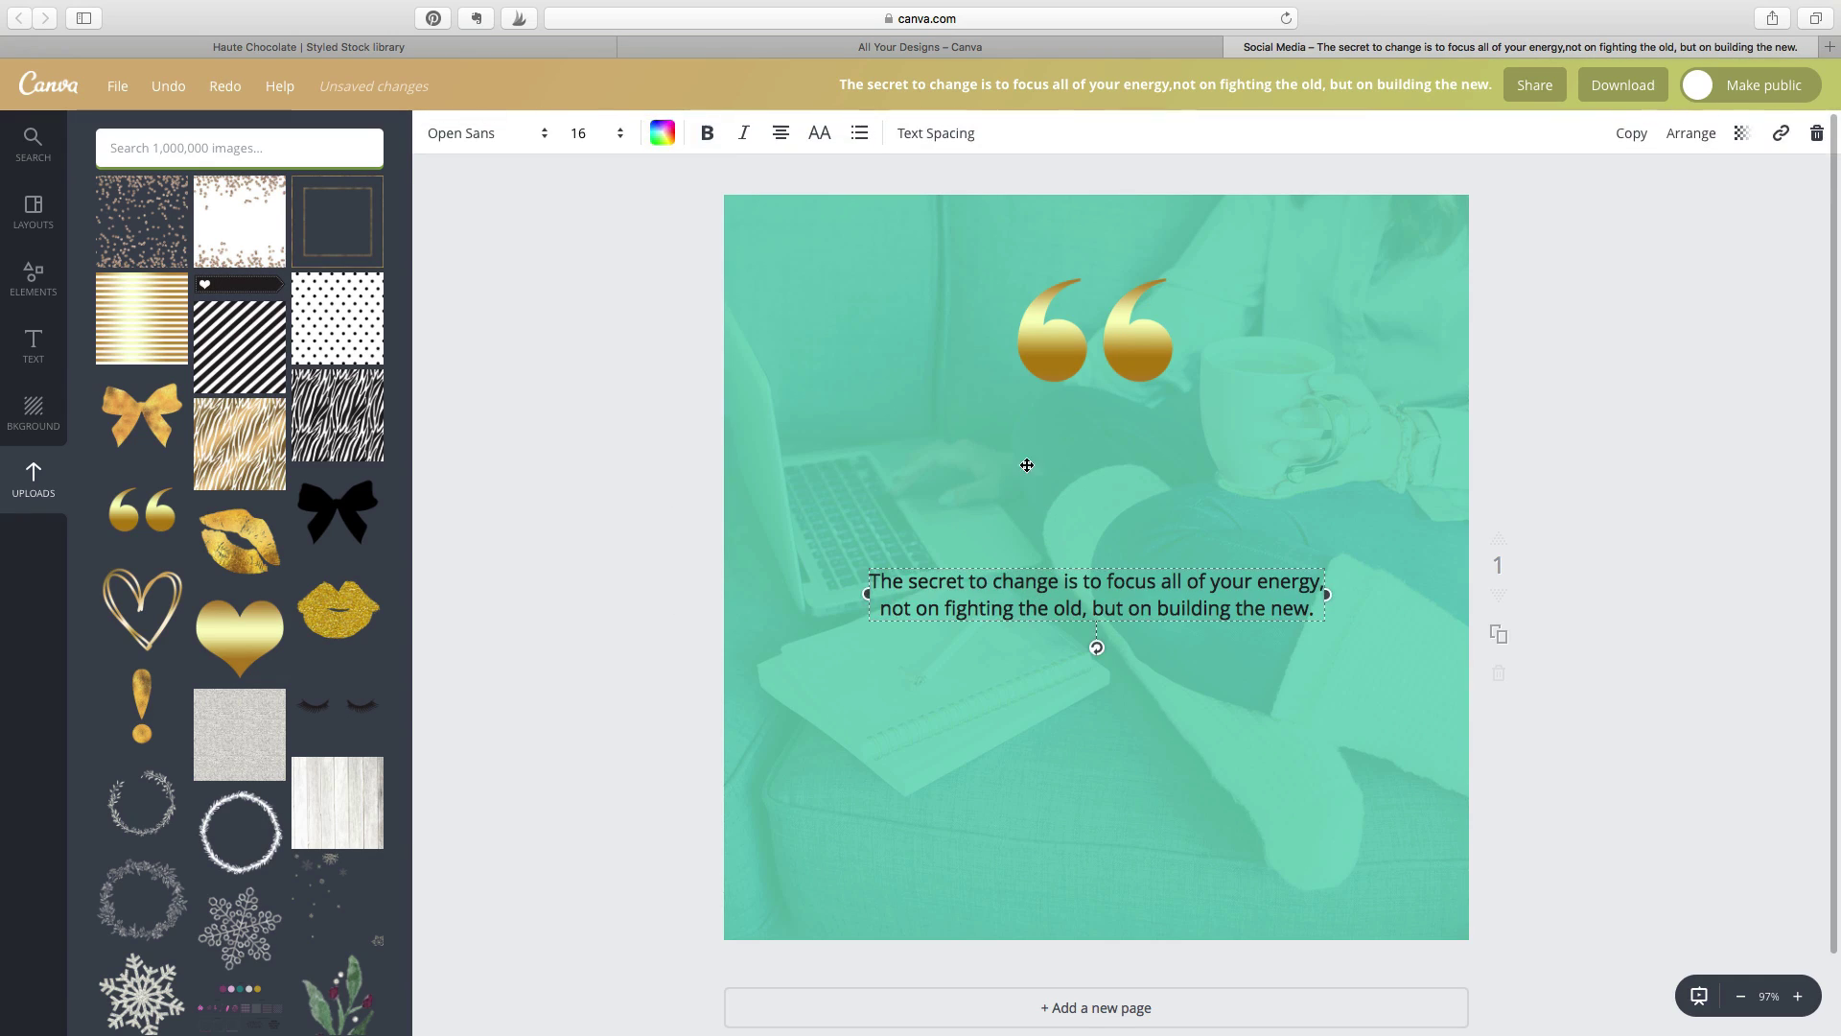
left_click(662, 134)
scroll(824, 439, "down", 2)
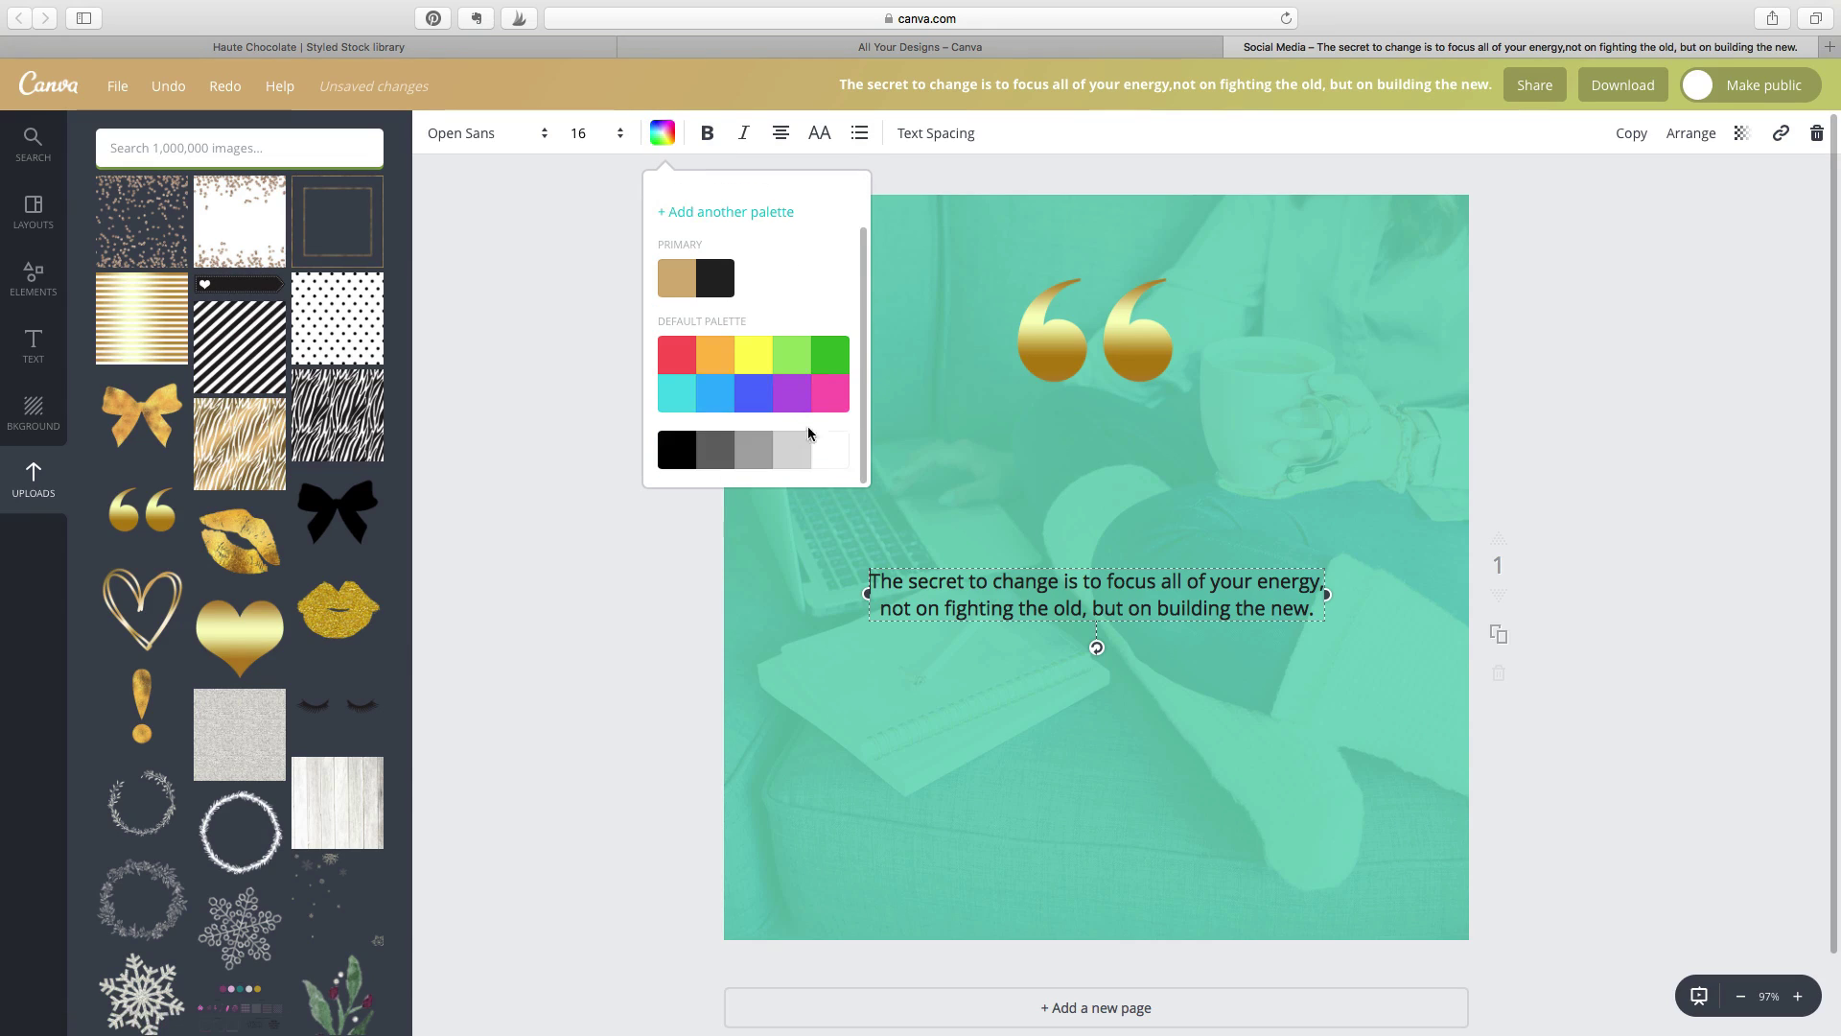
left_click(827, 447)
left_click(448, 129)
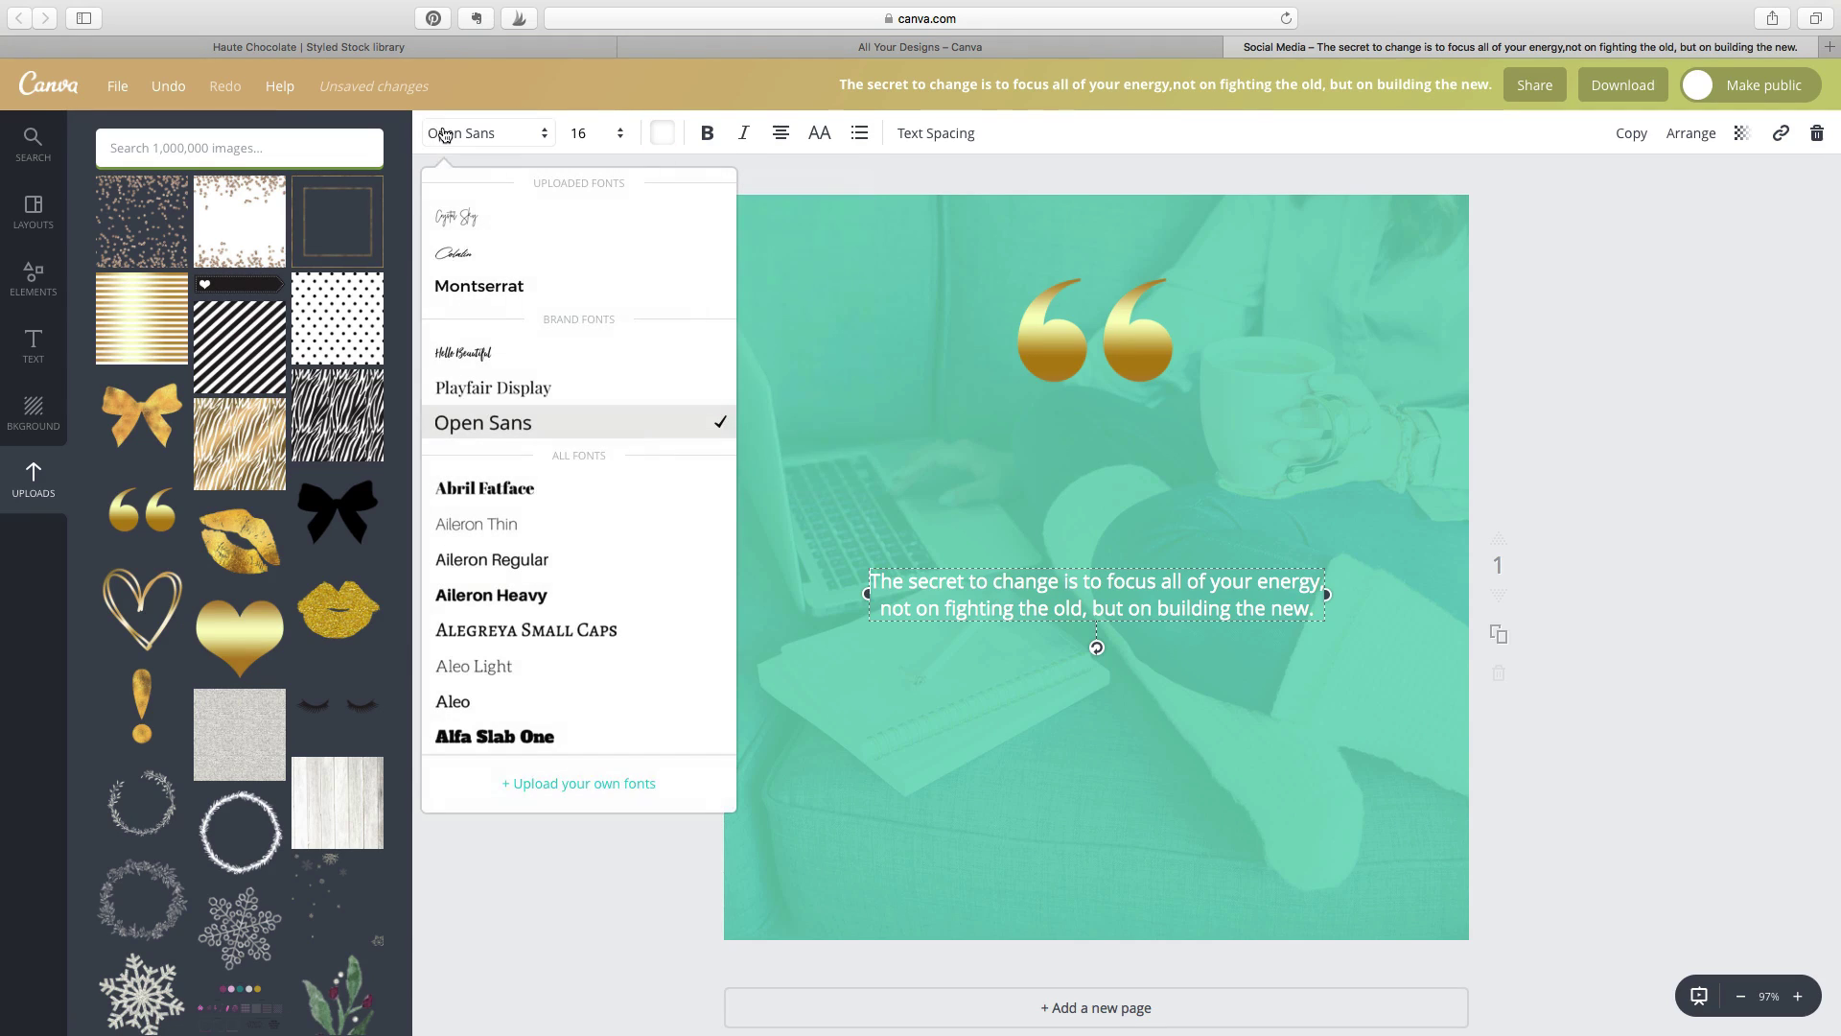
left_click(530, 396)
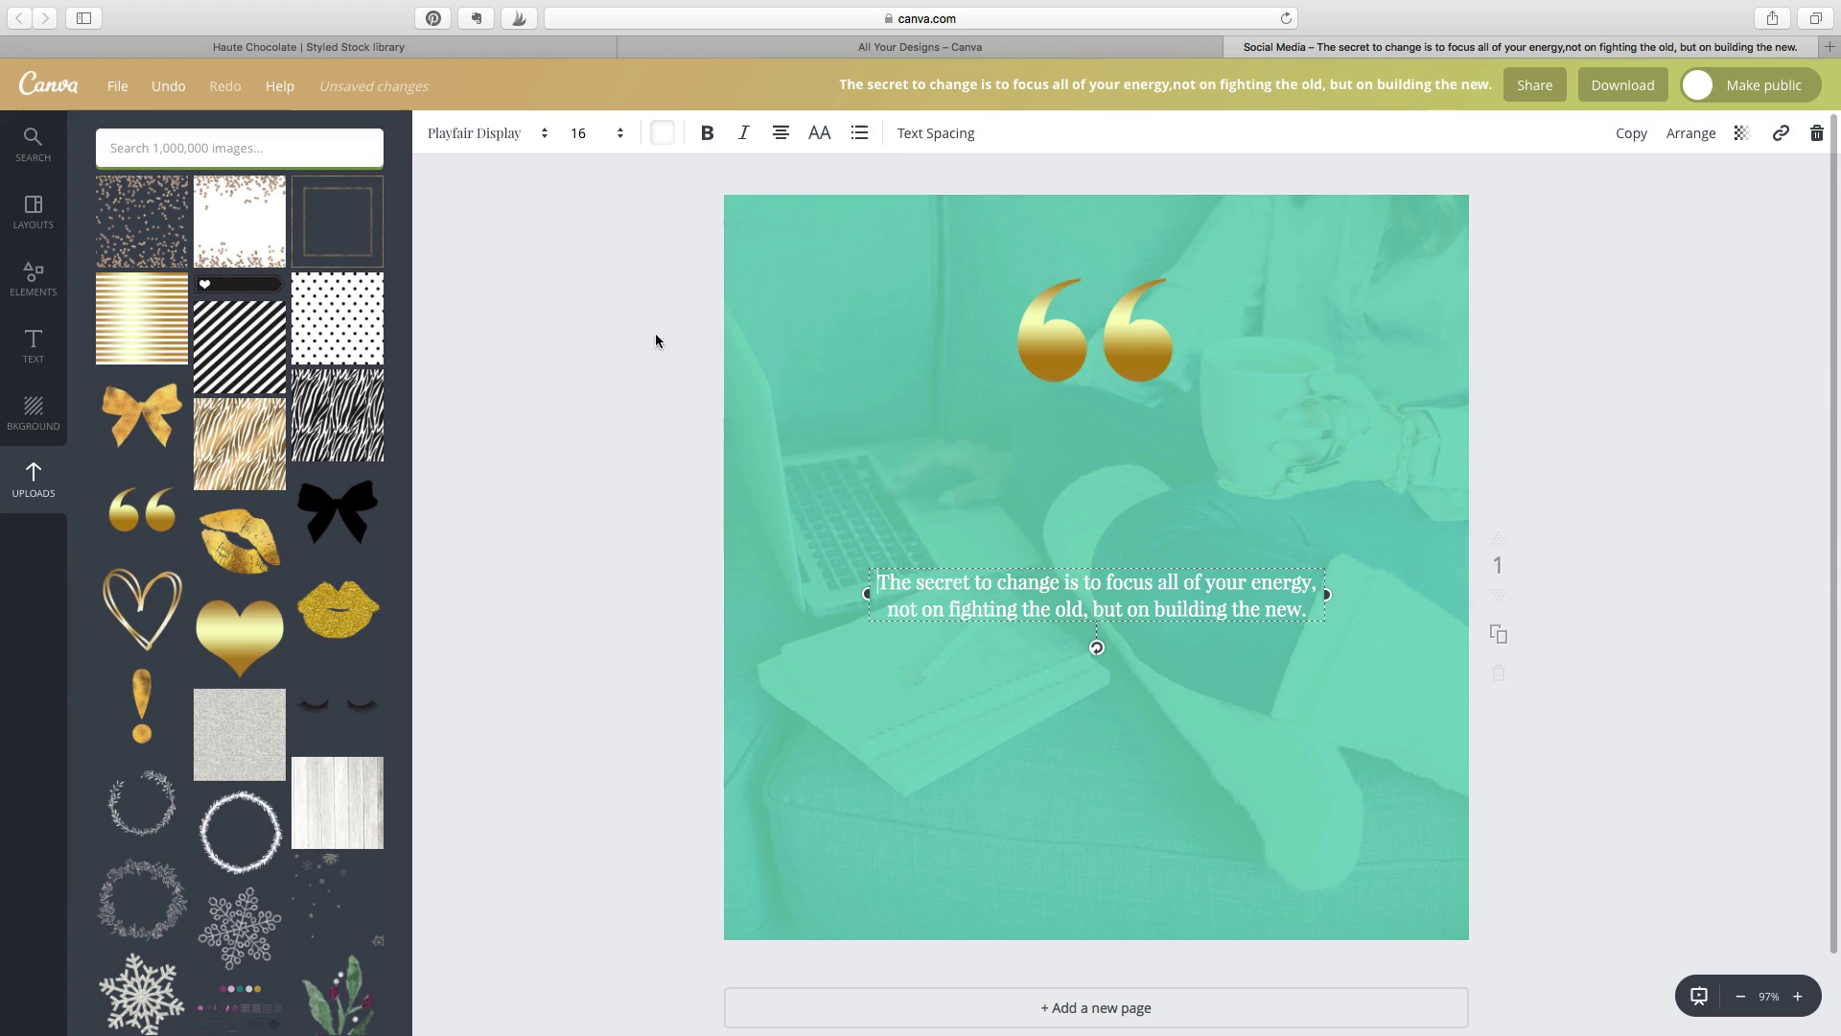
- Widen the quote's spacing, size it 28, break the line before 'but', and move it under the marks
left_click(936, 141)
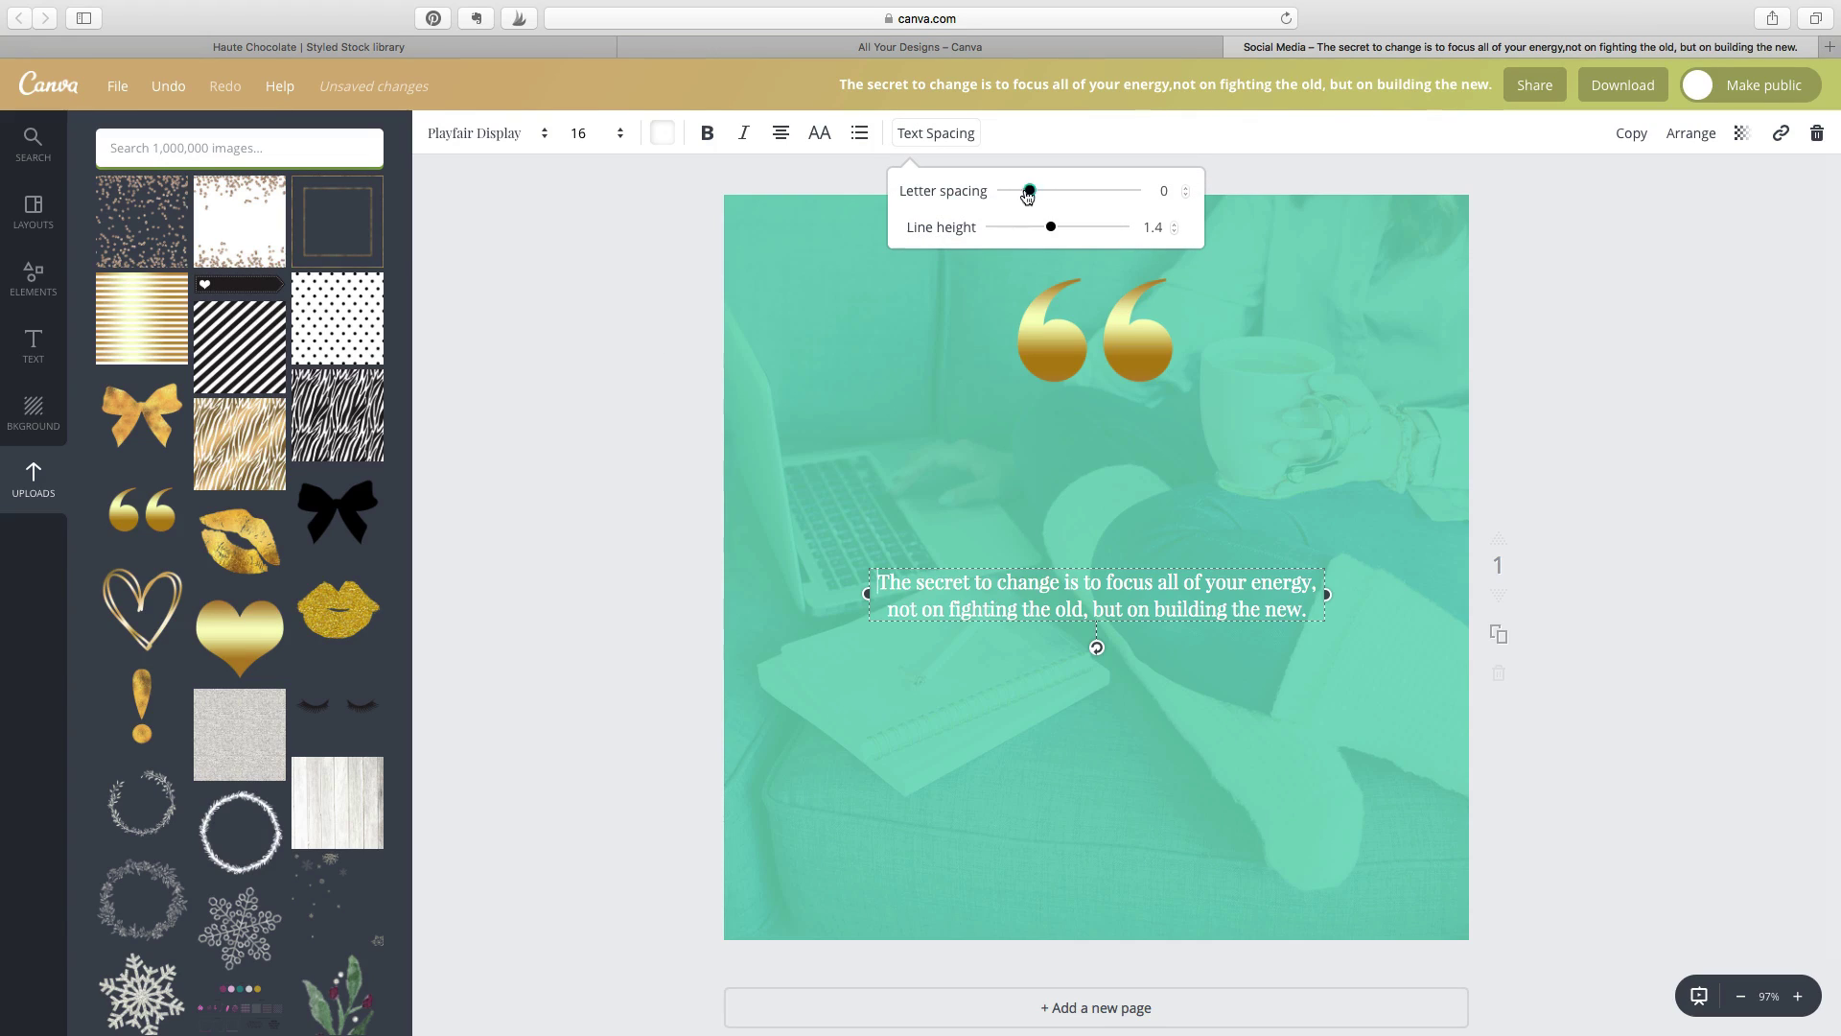
left_click_drag(1030, 190, 1065, 228)
left_click(587, 133)
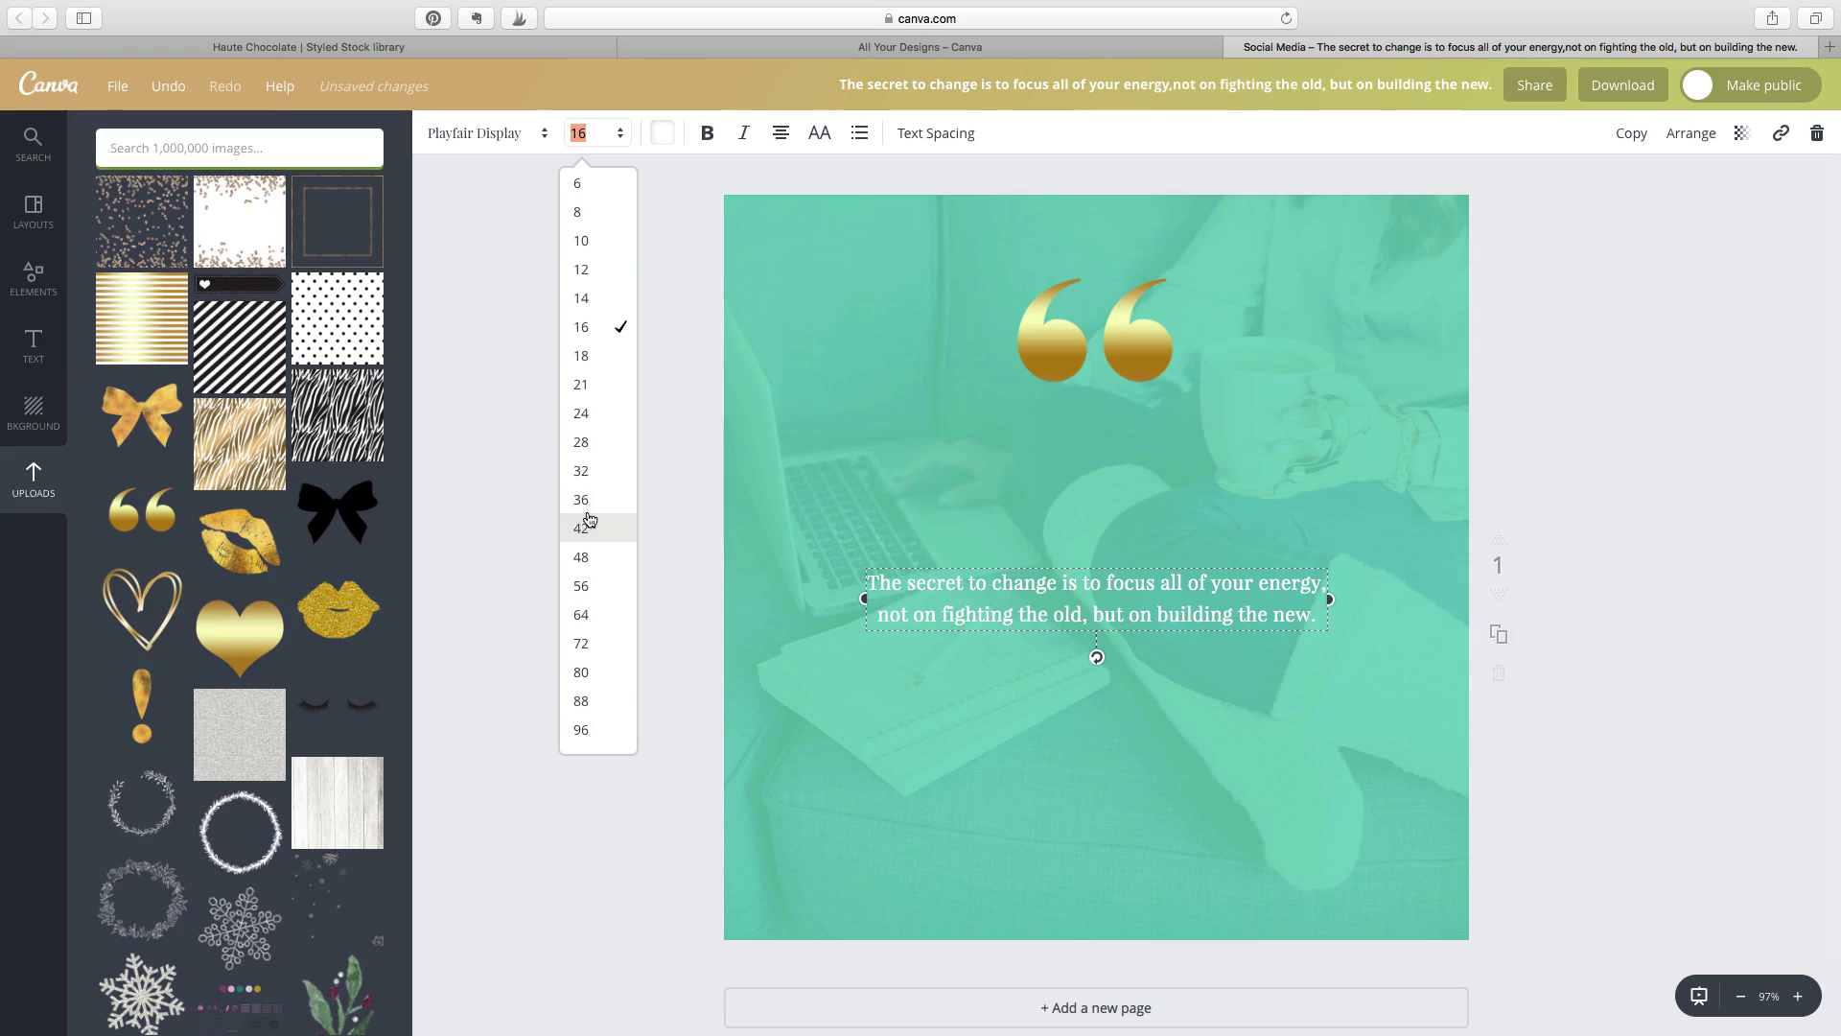
left_click(585, 444)
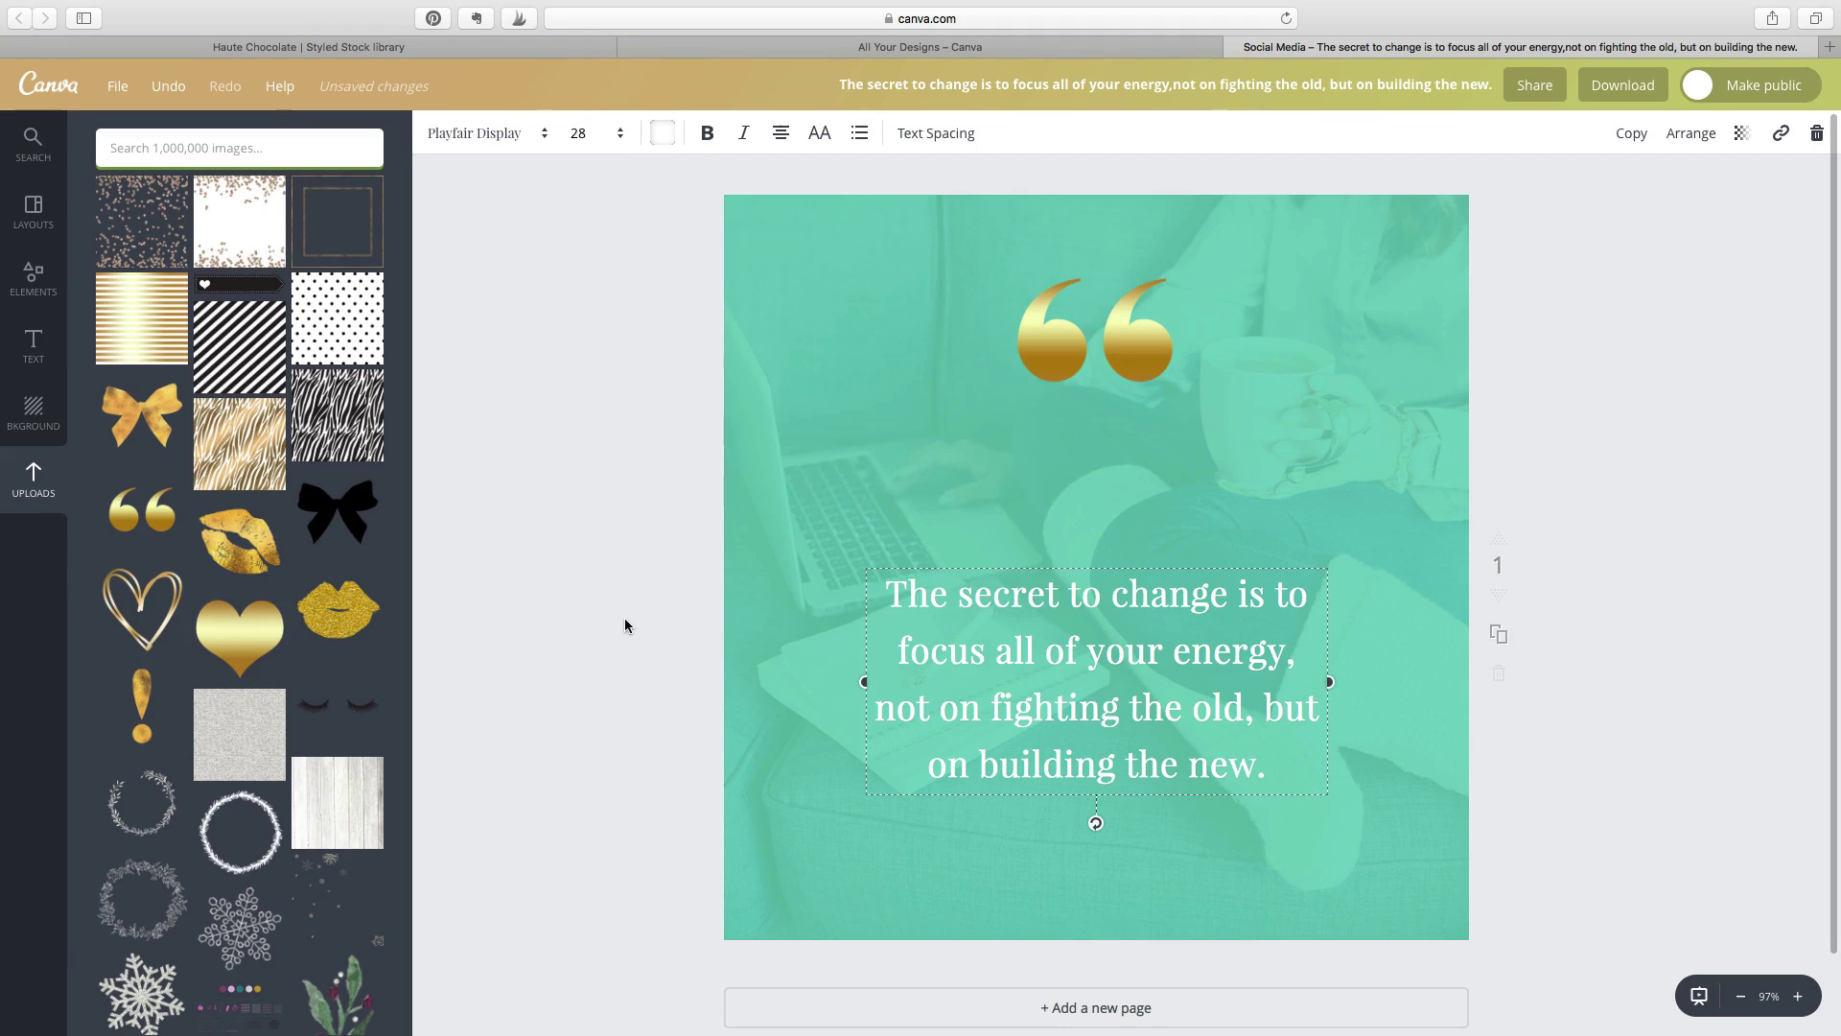
left_click(1266, 722)
key("BackSpace")
key("Return")
left_click_drag(1005, 648, 1015, 523)
- Add a white 'Socrates' text box below the quote
type("ttle bit of body text")
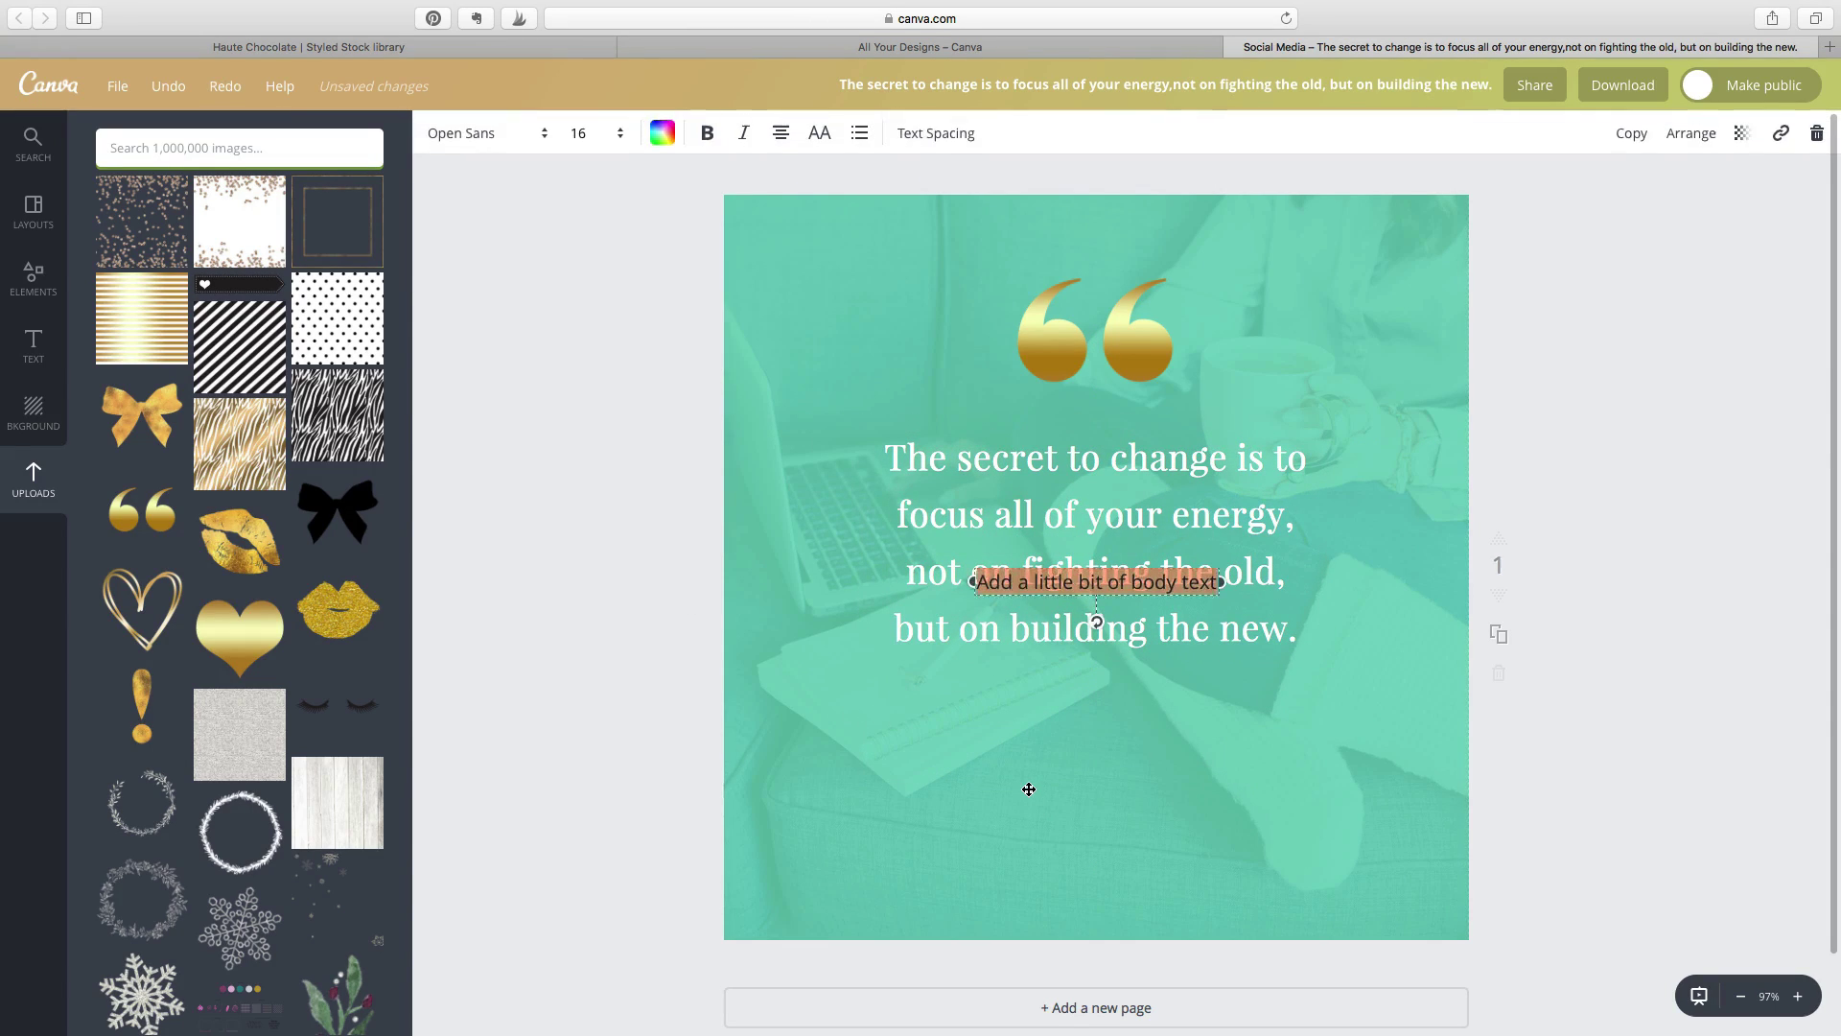
type("Socrates")
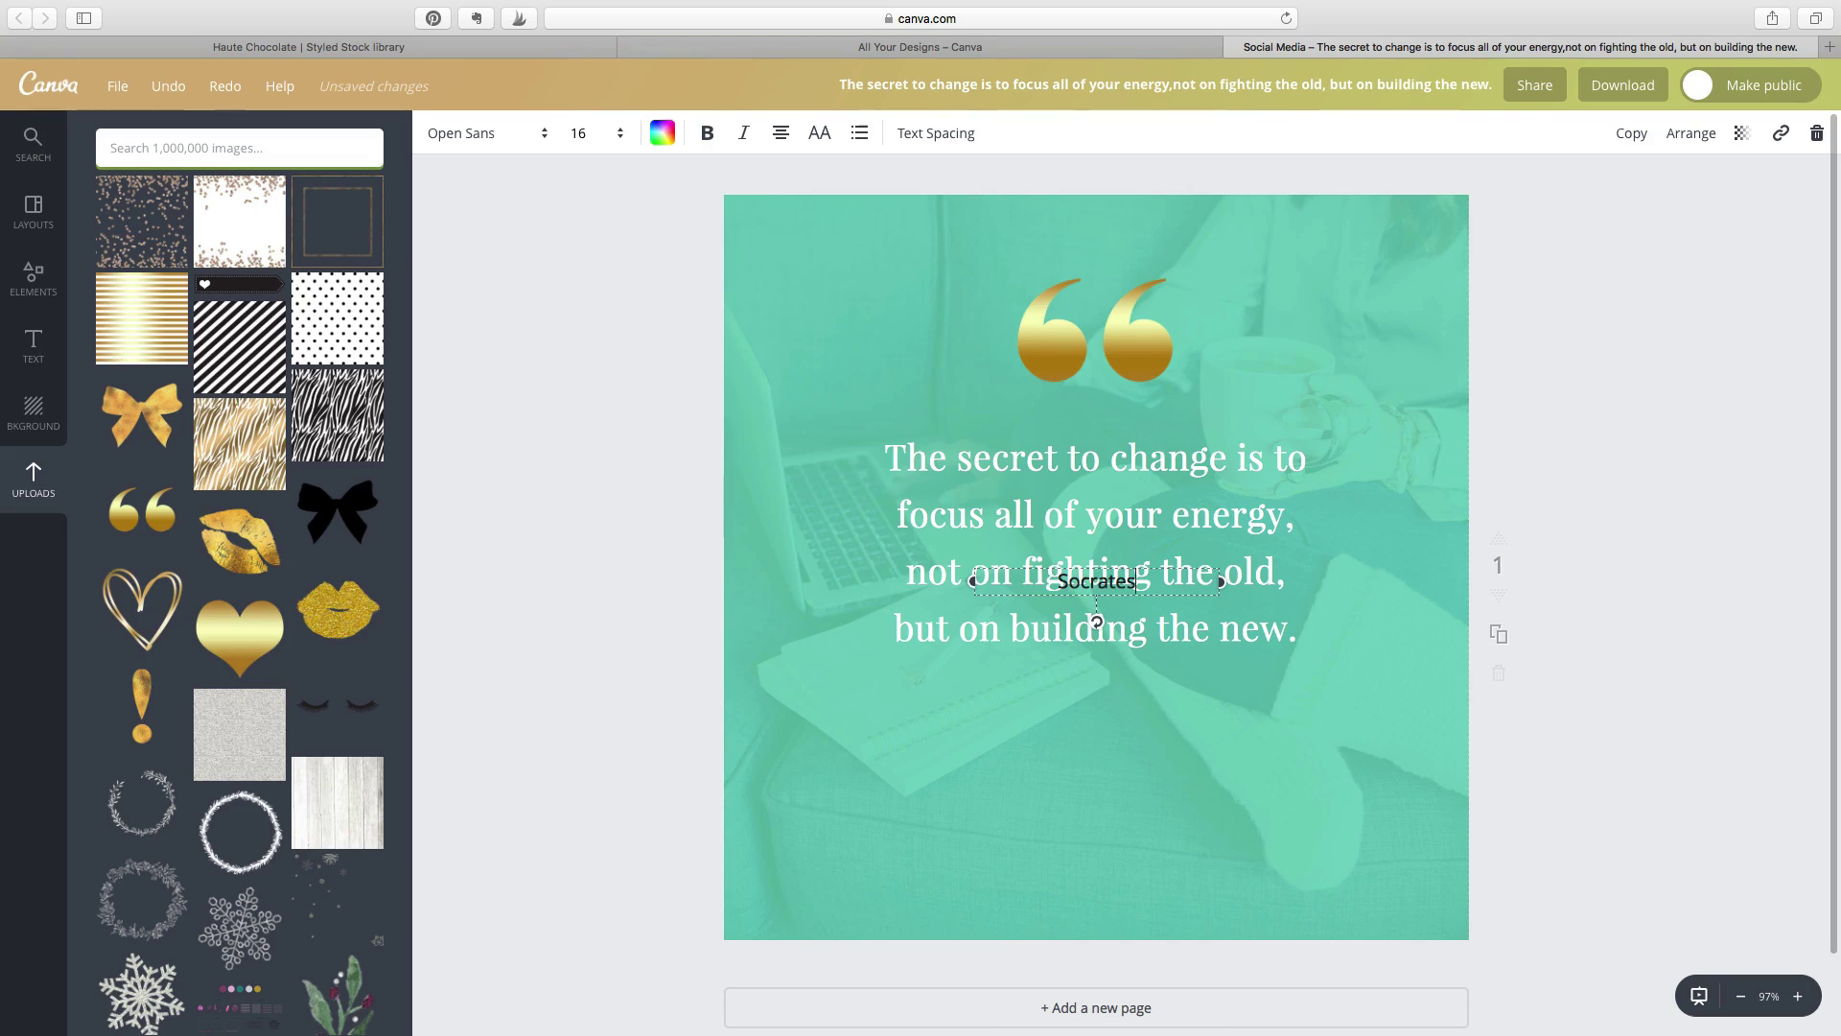
left_click_drag(1085, 576, 1079, 727)
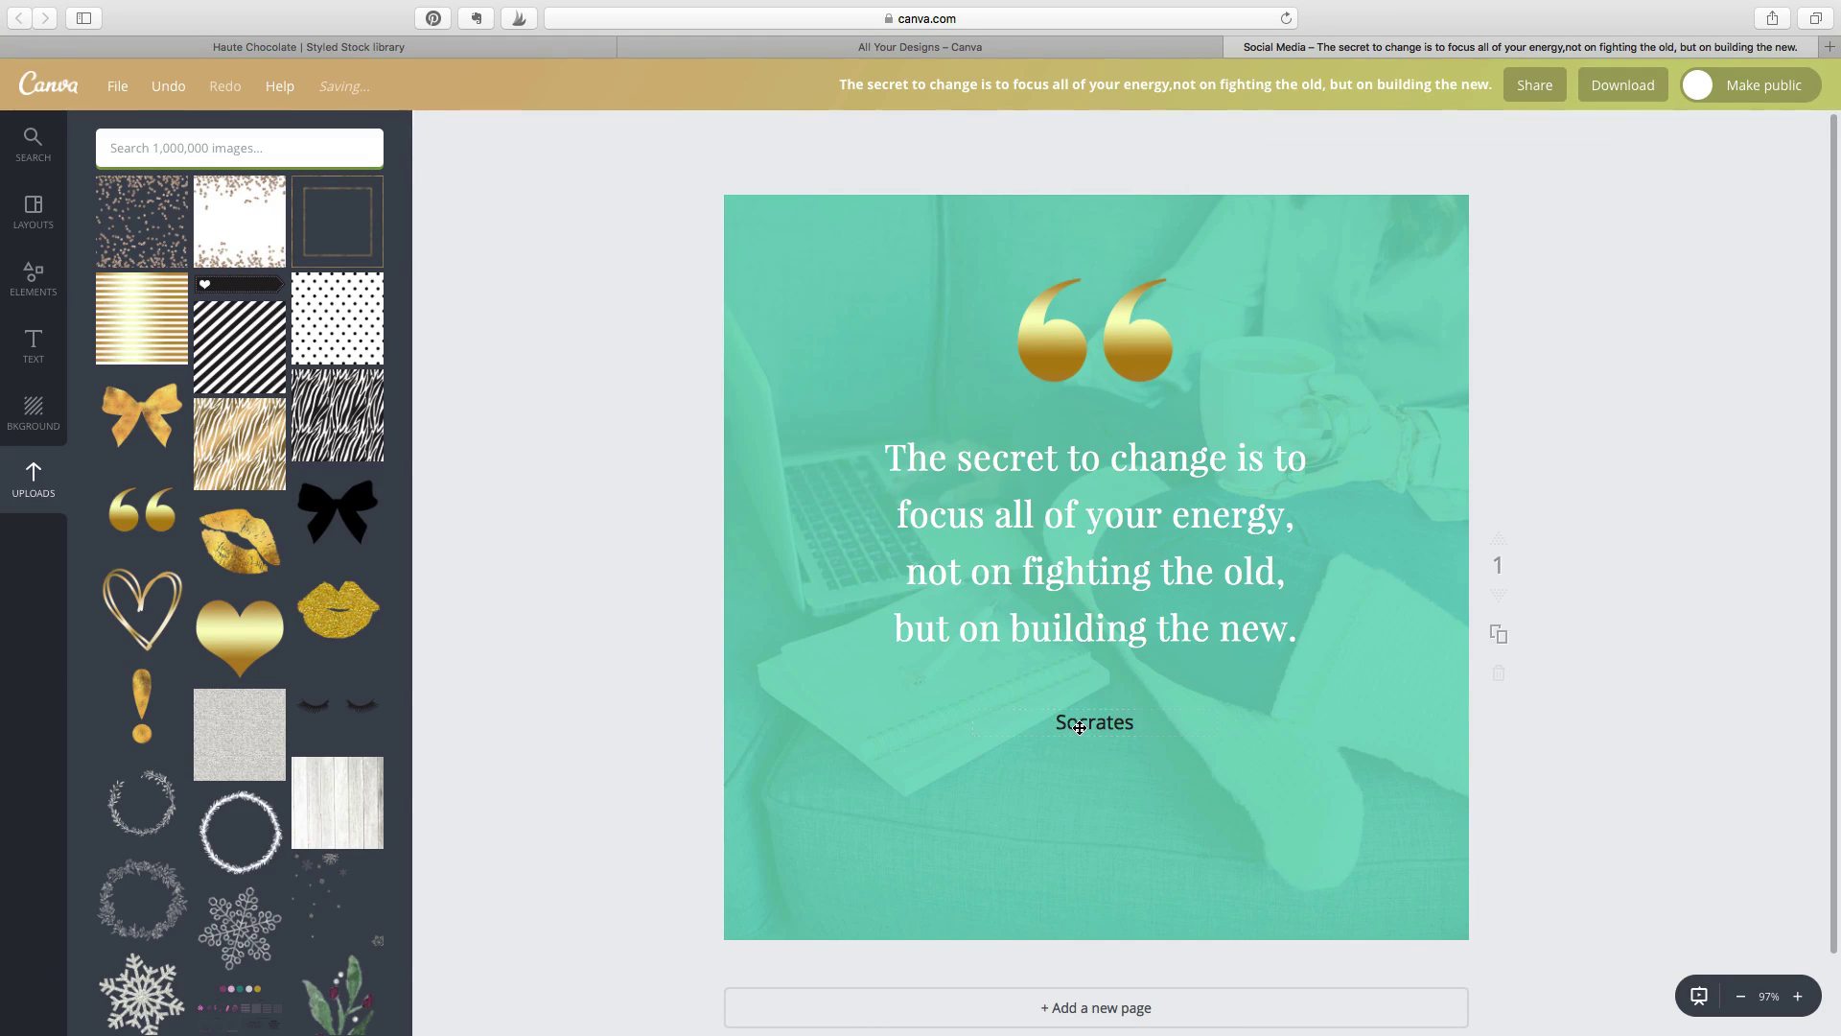
left_click(620, 136)
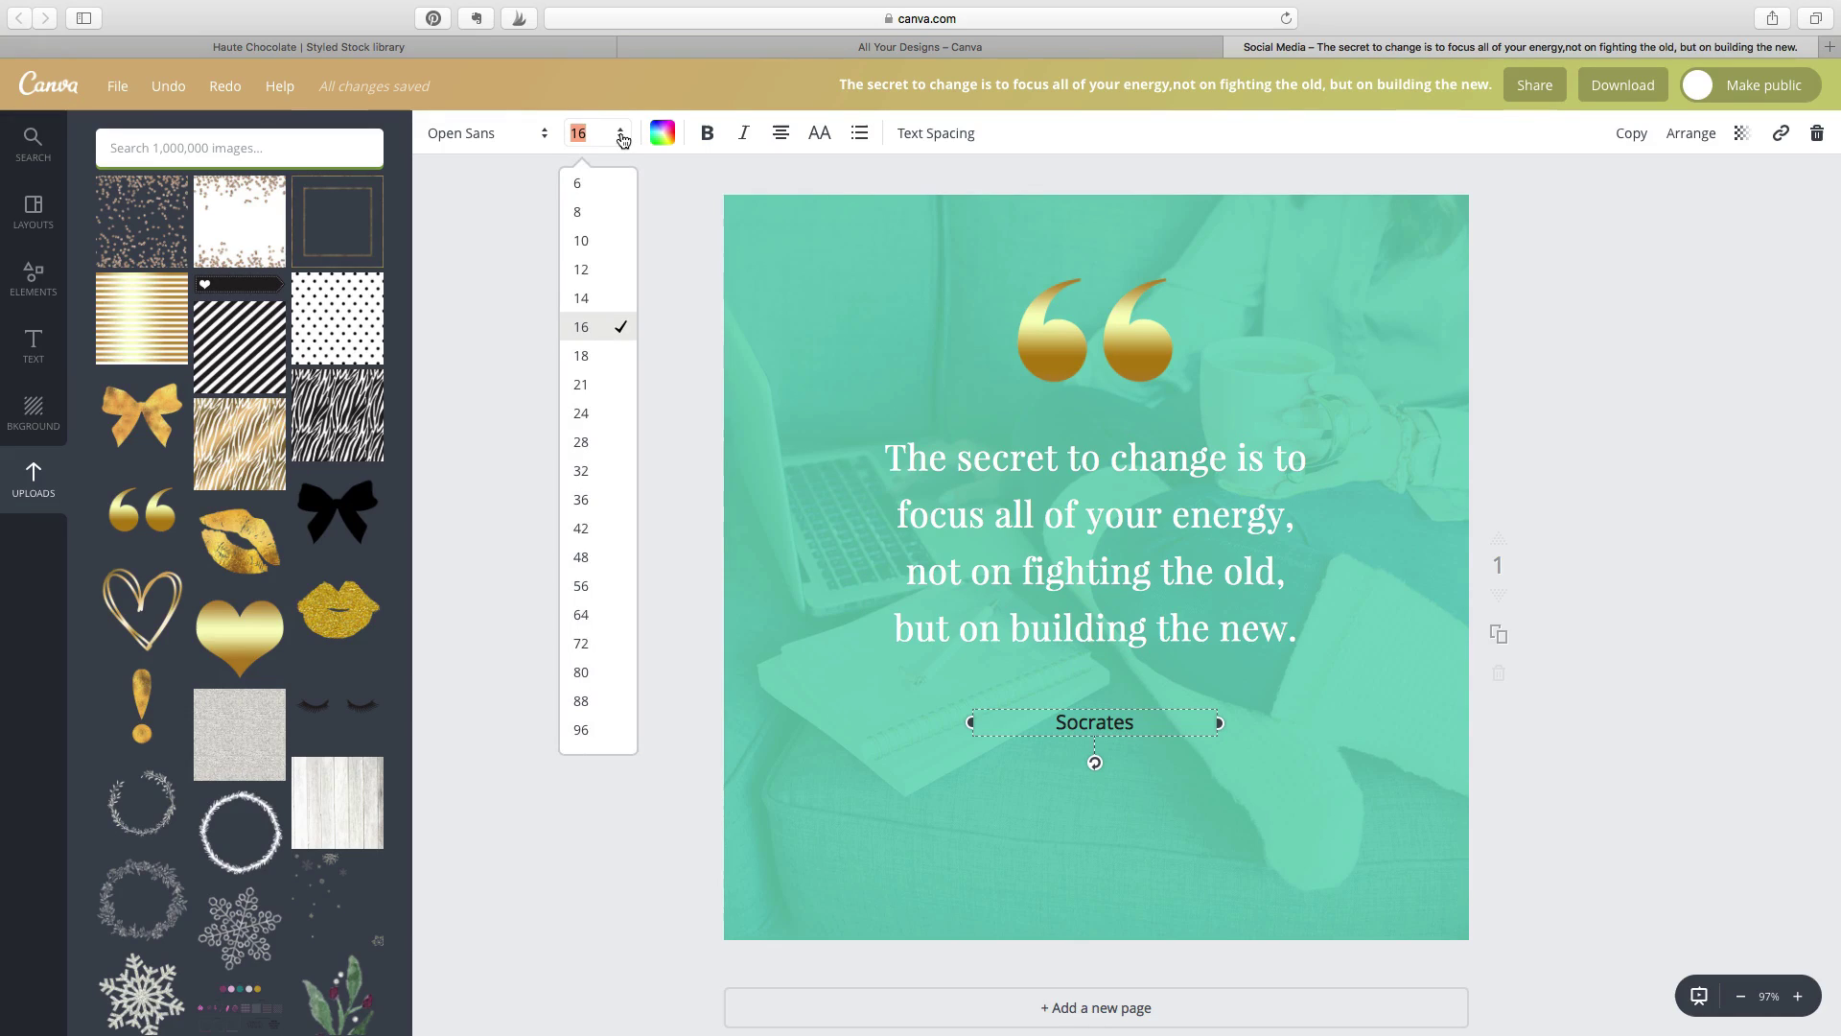
left_click(655, 142)
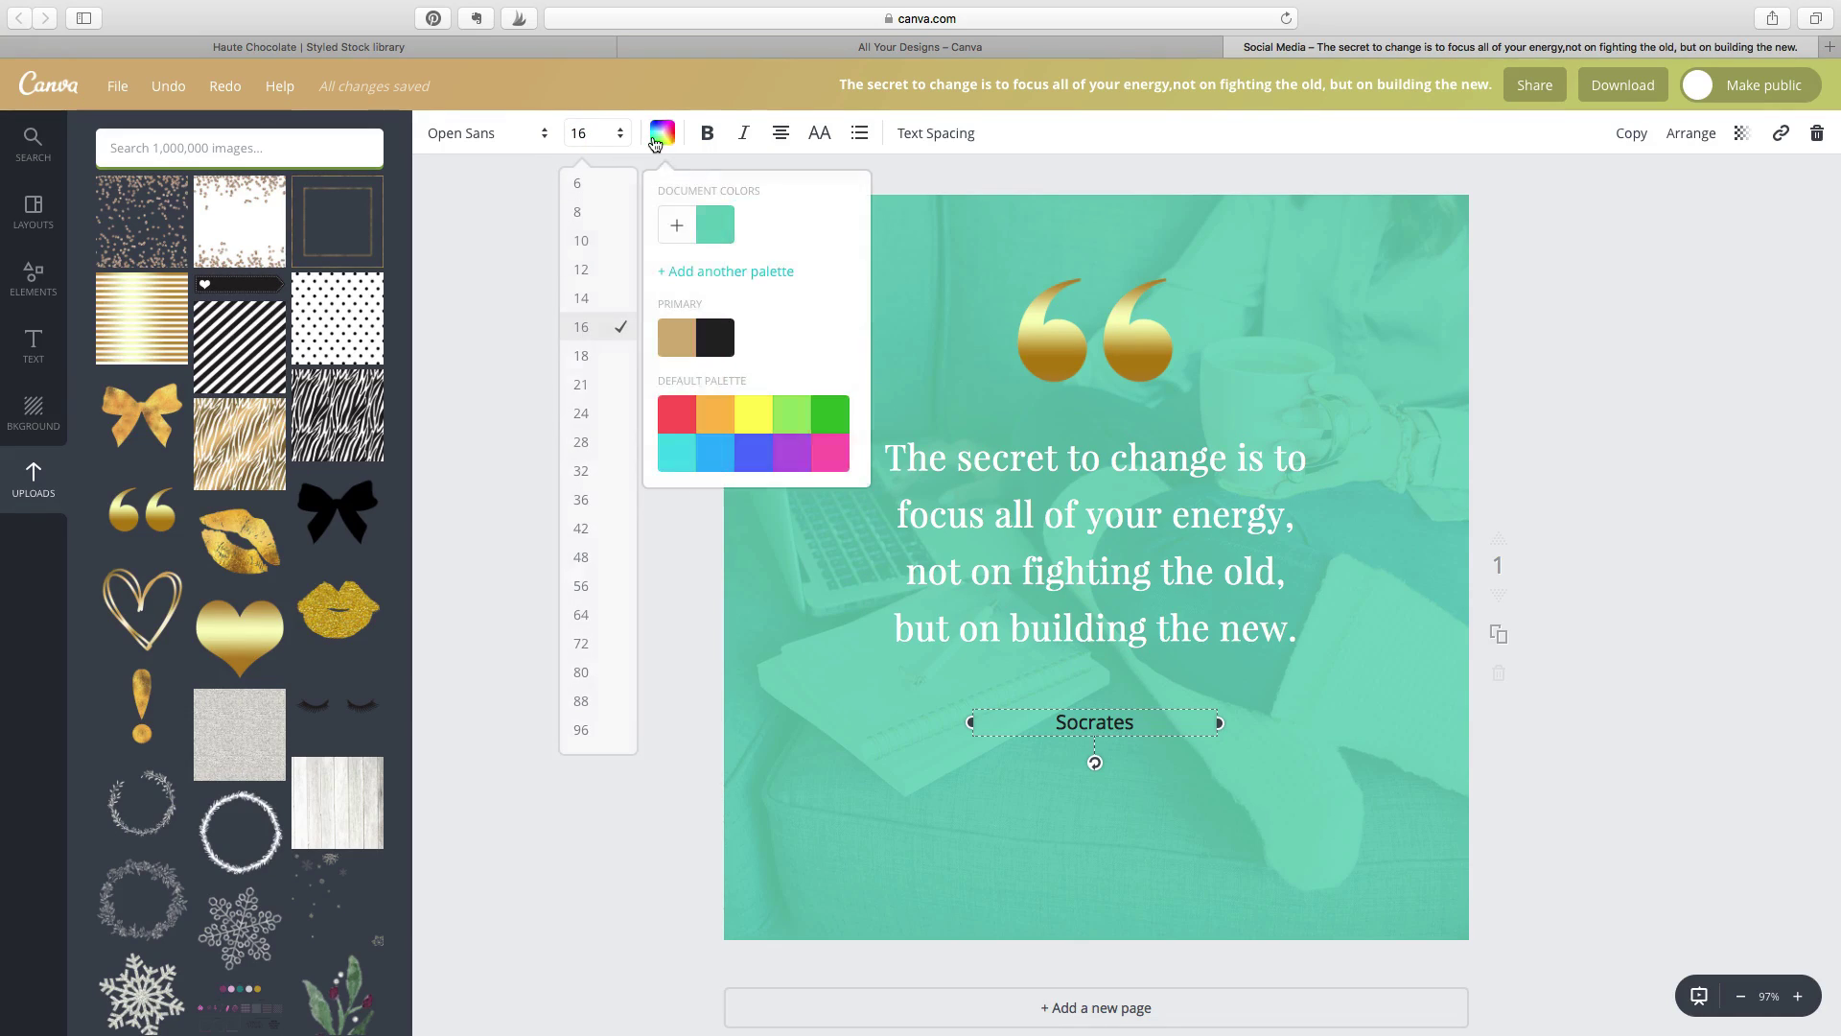
scroll(825, 455, "down", 2)
left_click(828, 450)
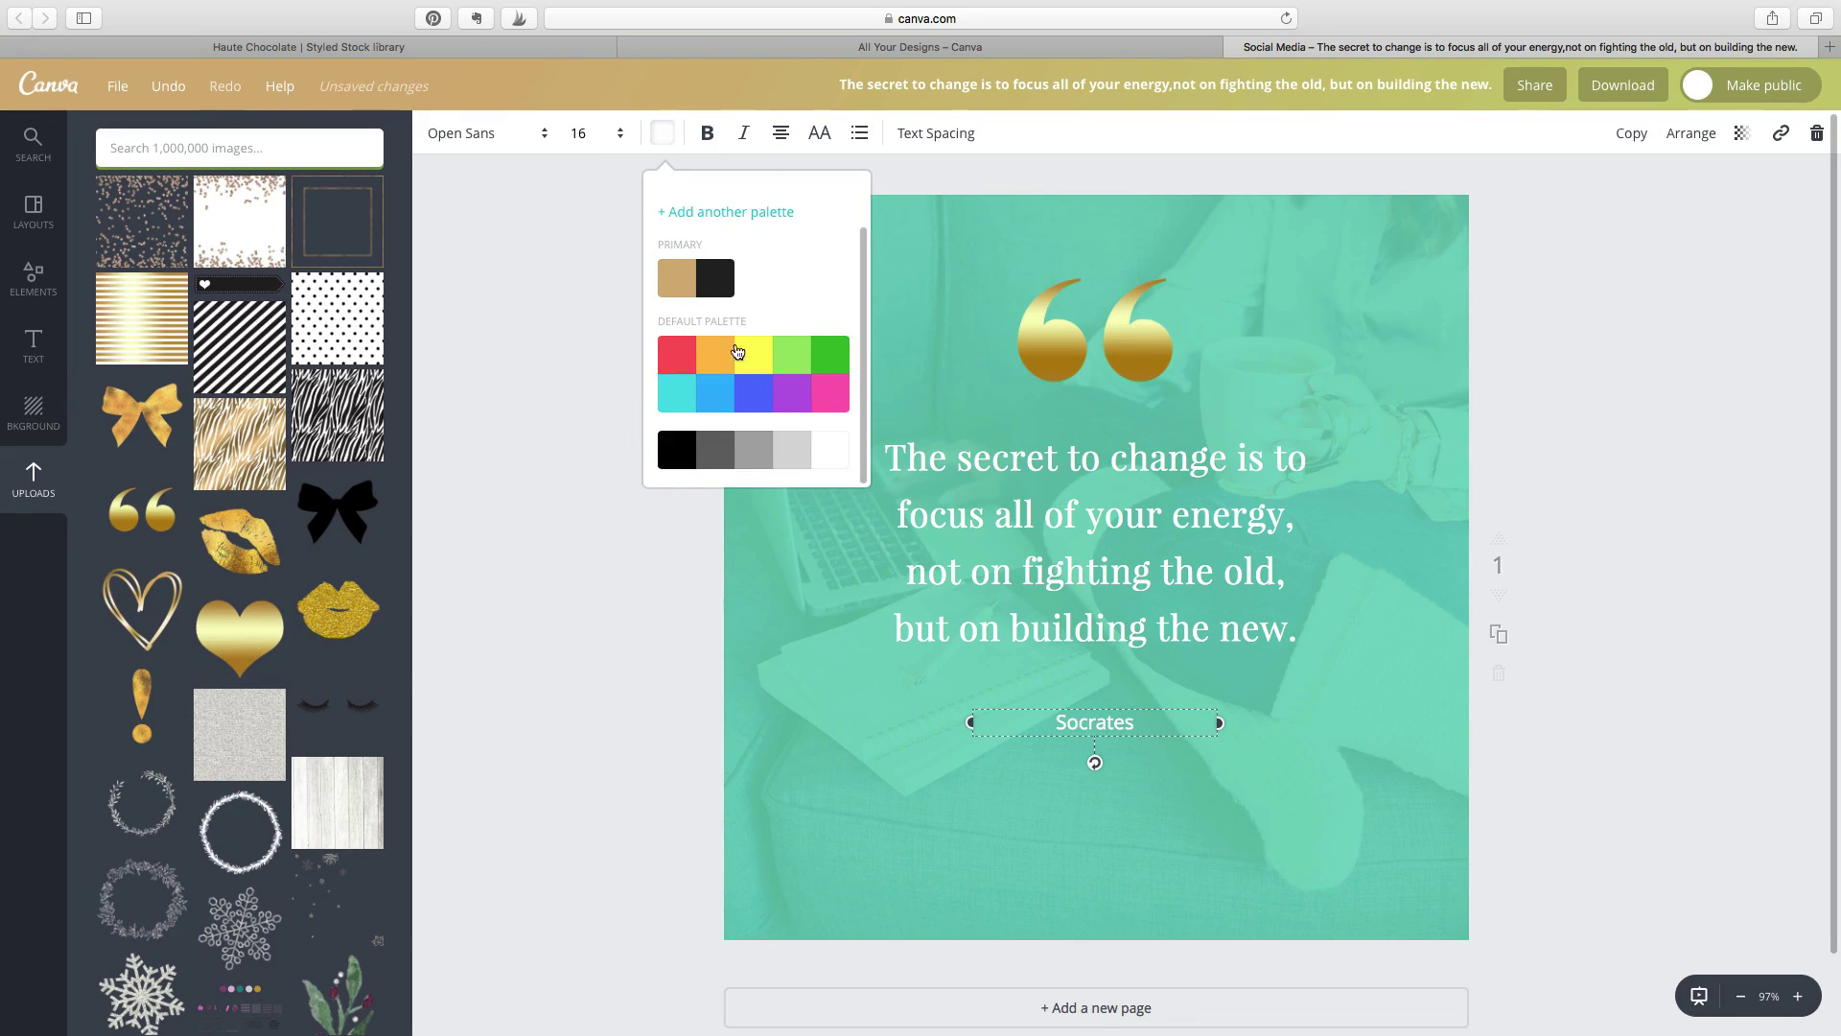
- Set Socrates in a script font at size 32 and nudge the quote slightly lower
left_click(477, 140)
left_click(461, 251)
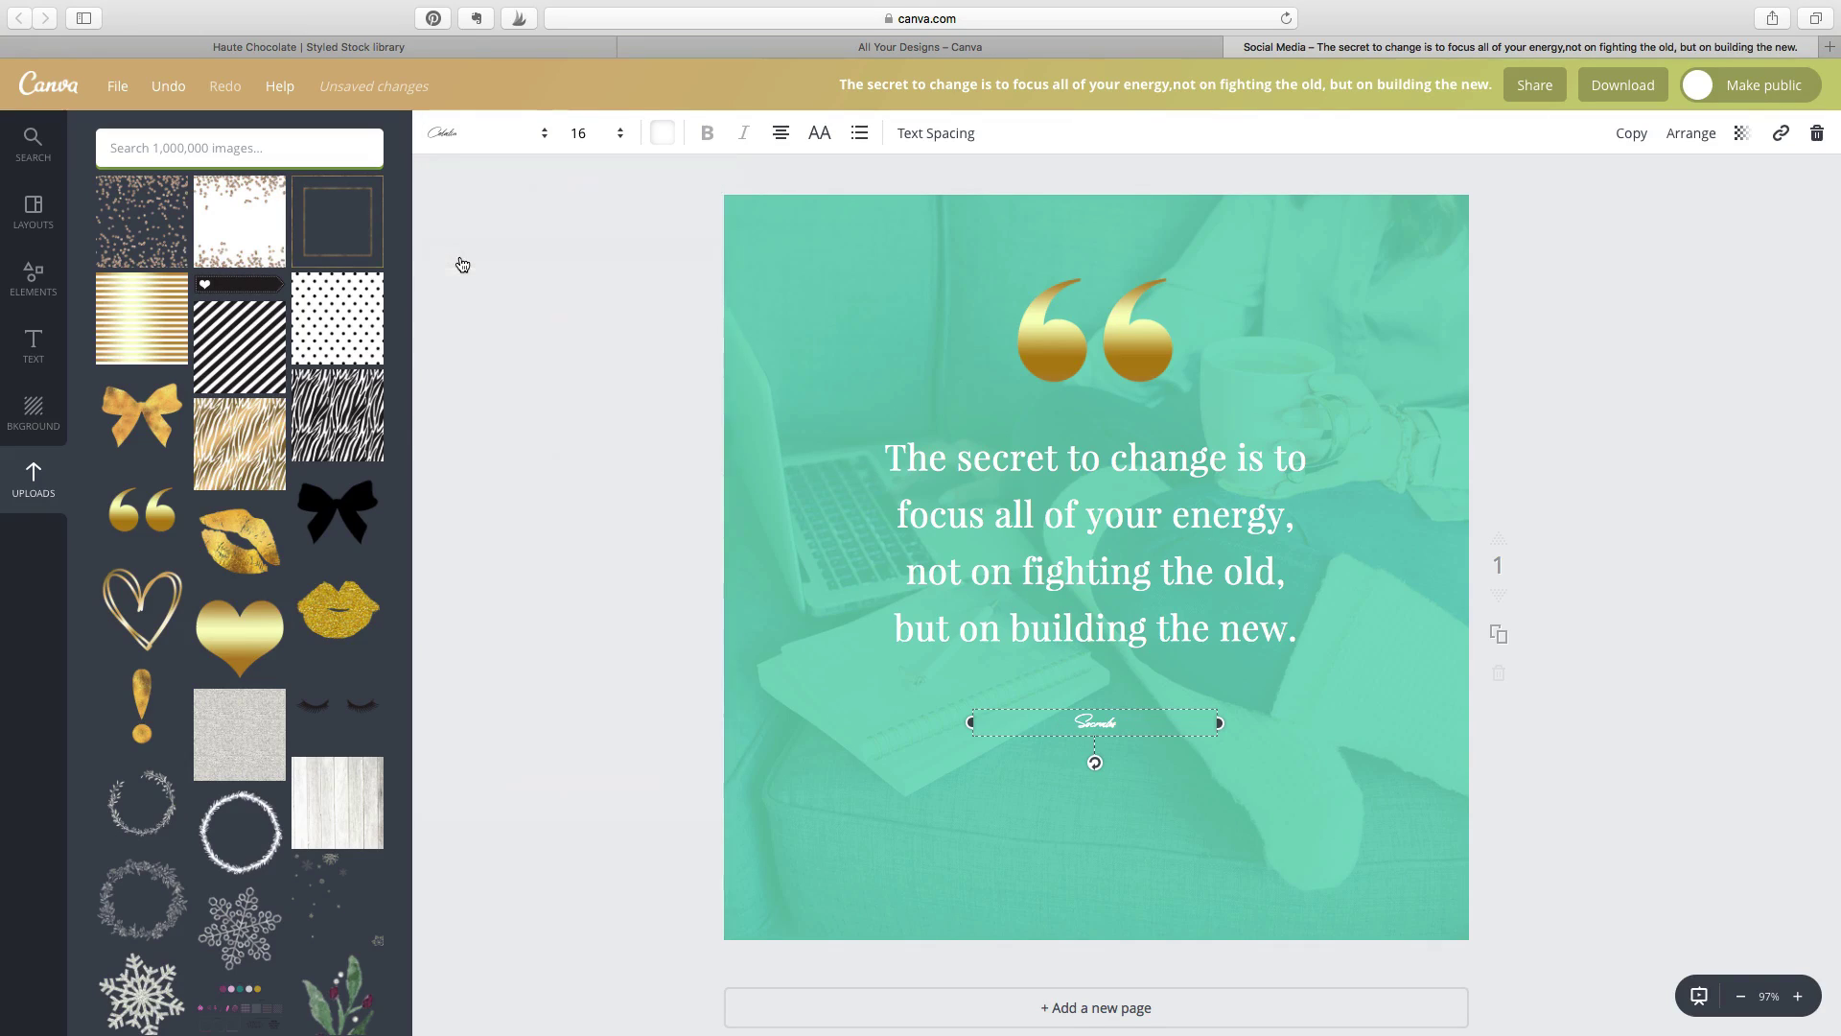
left_click(579, 134)
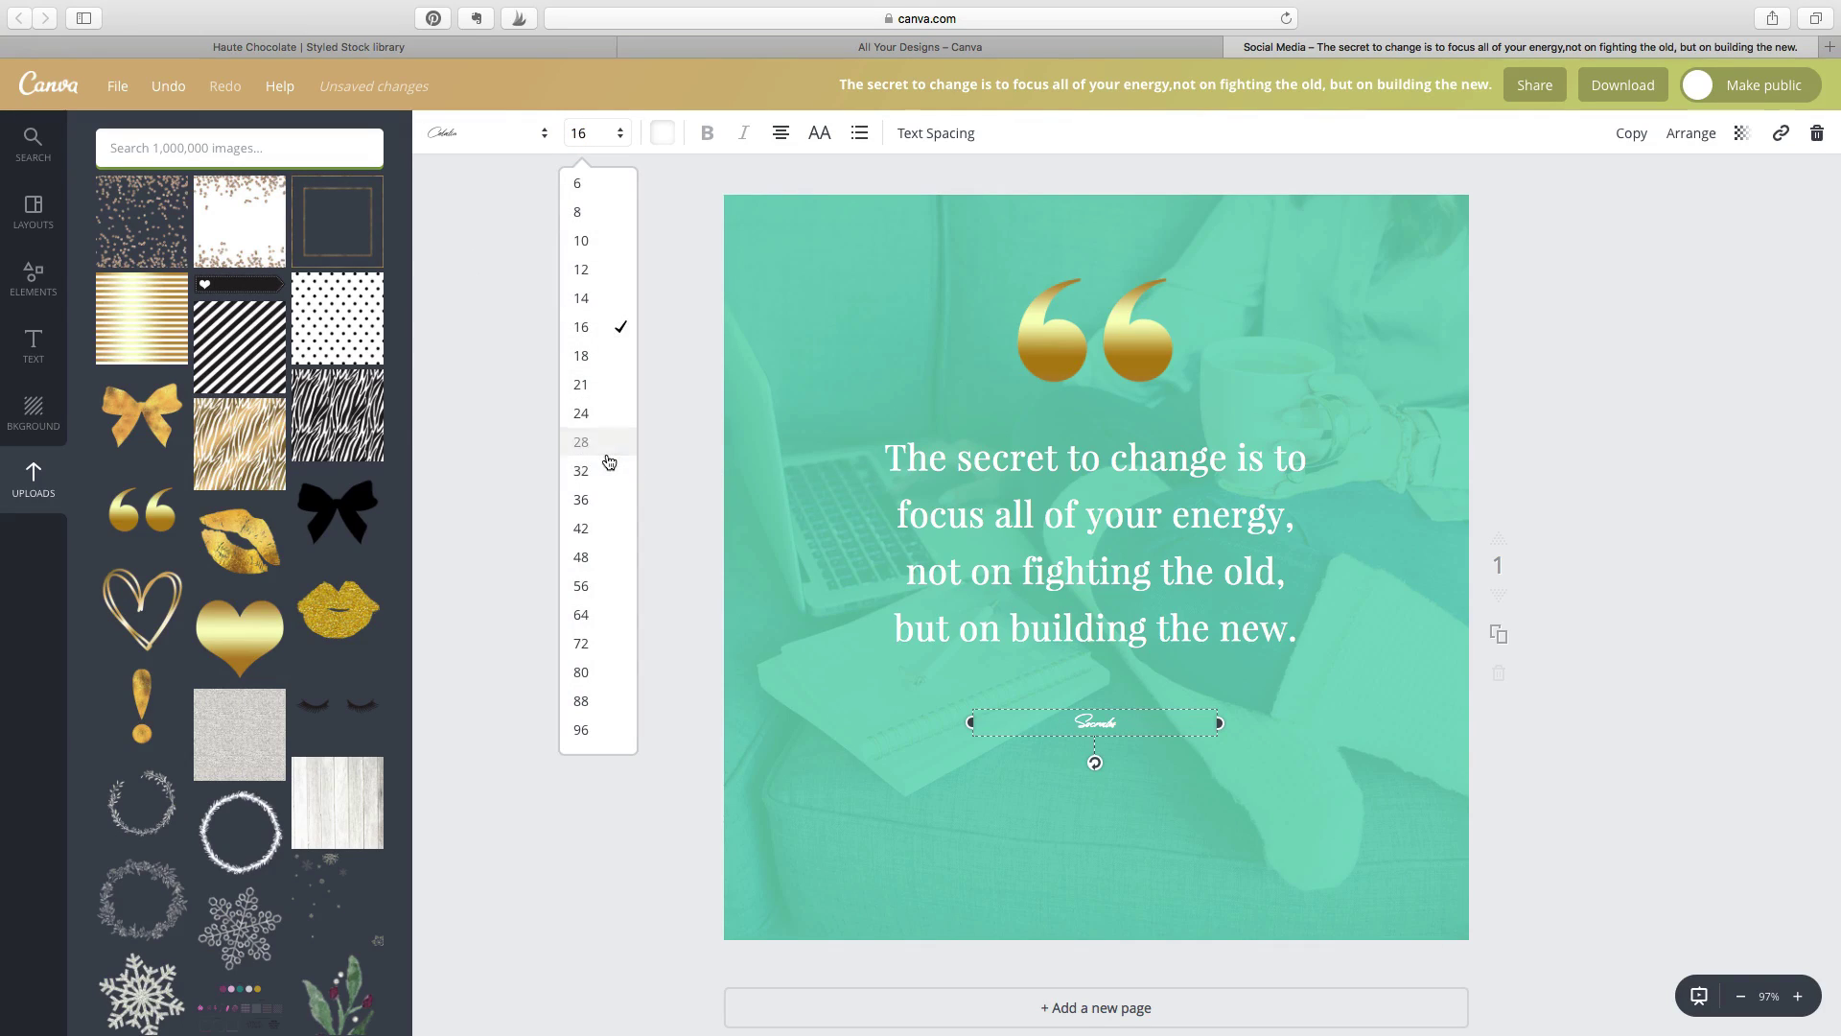
left_click(609, 462)
left_click(596, 139)
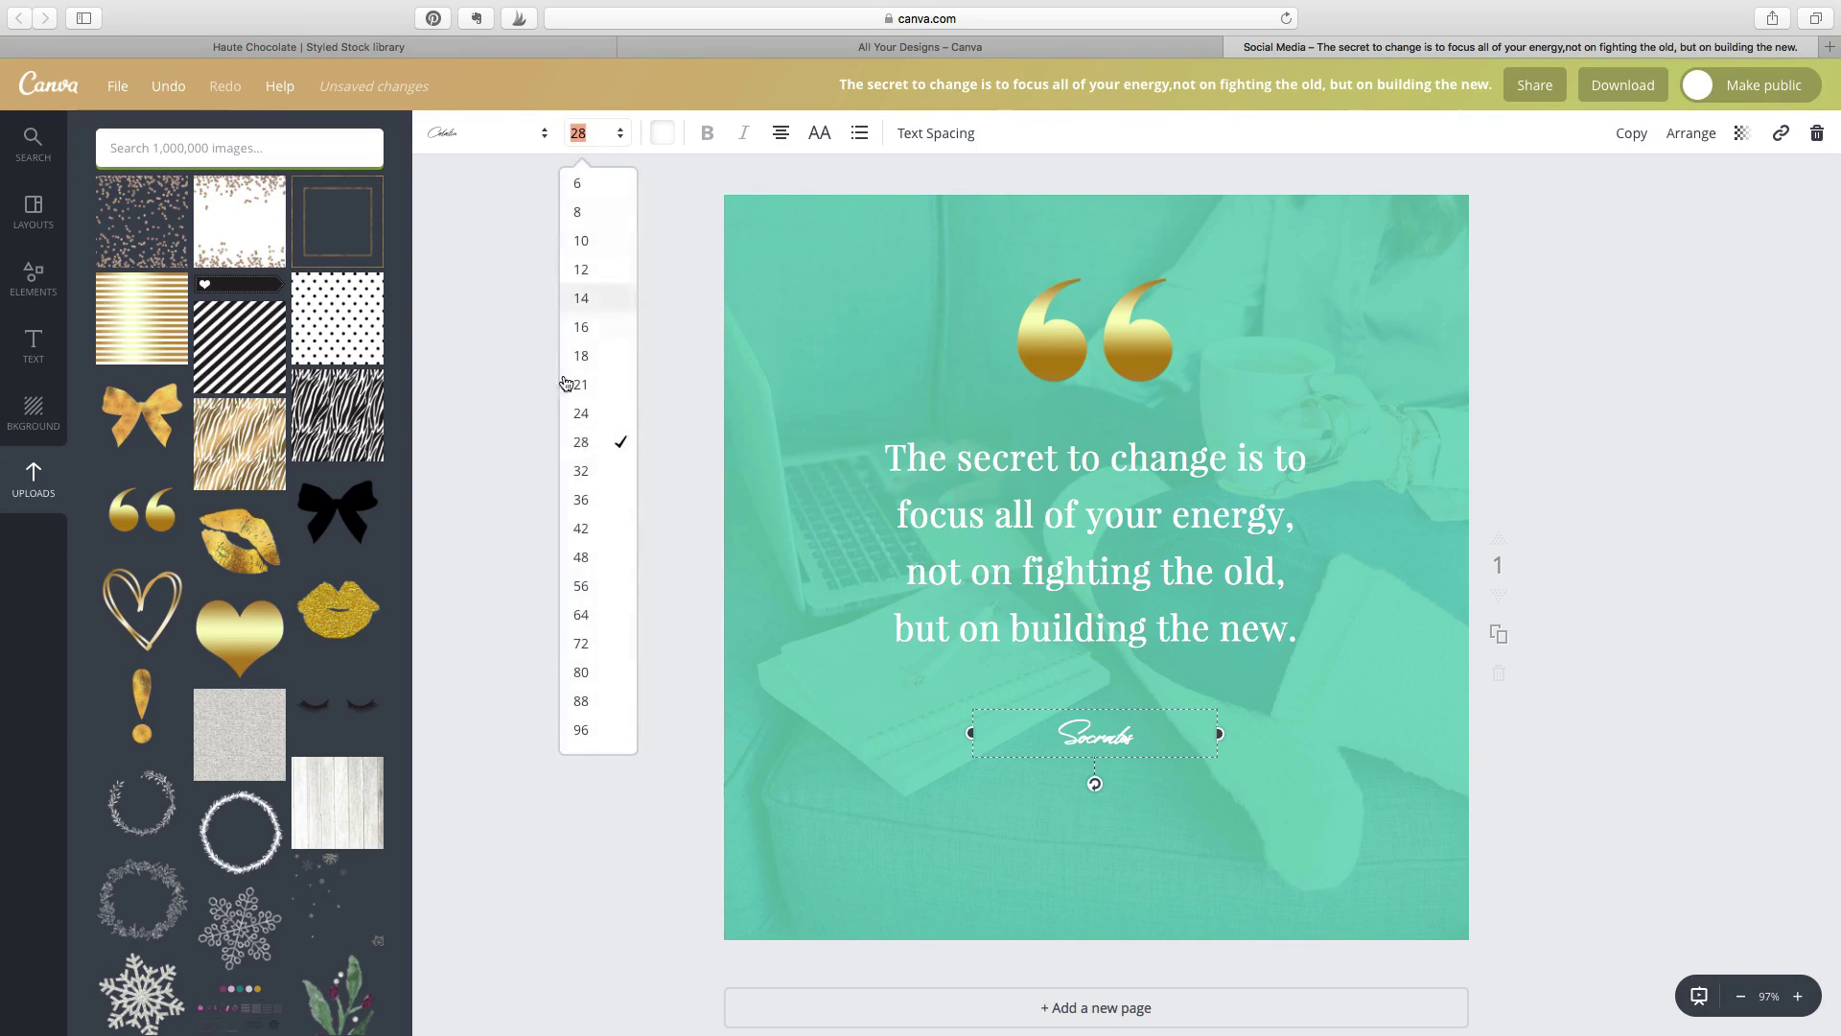
left_click(600, 475)
left_click(635, 552)
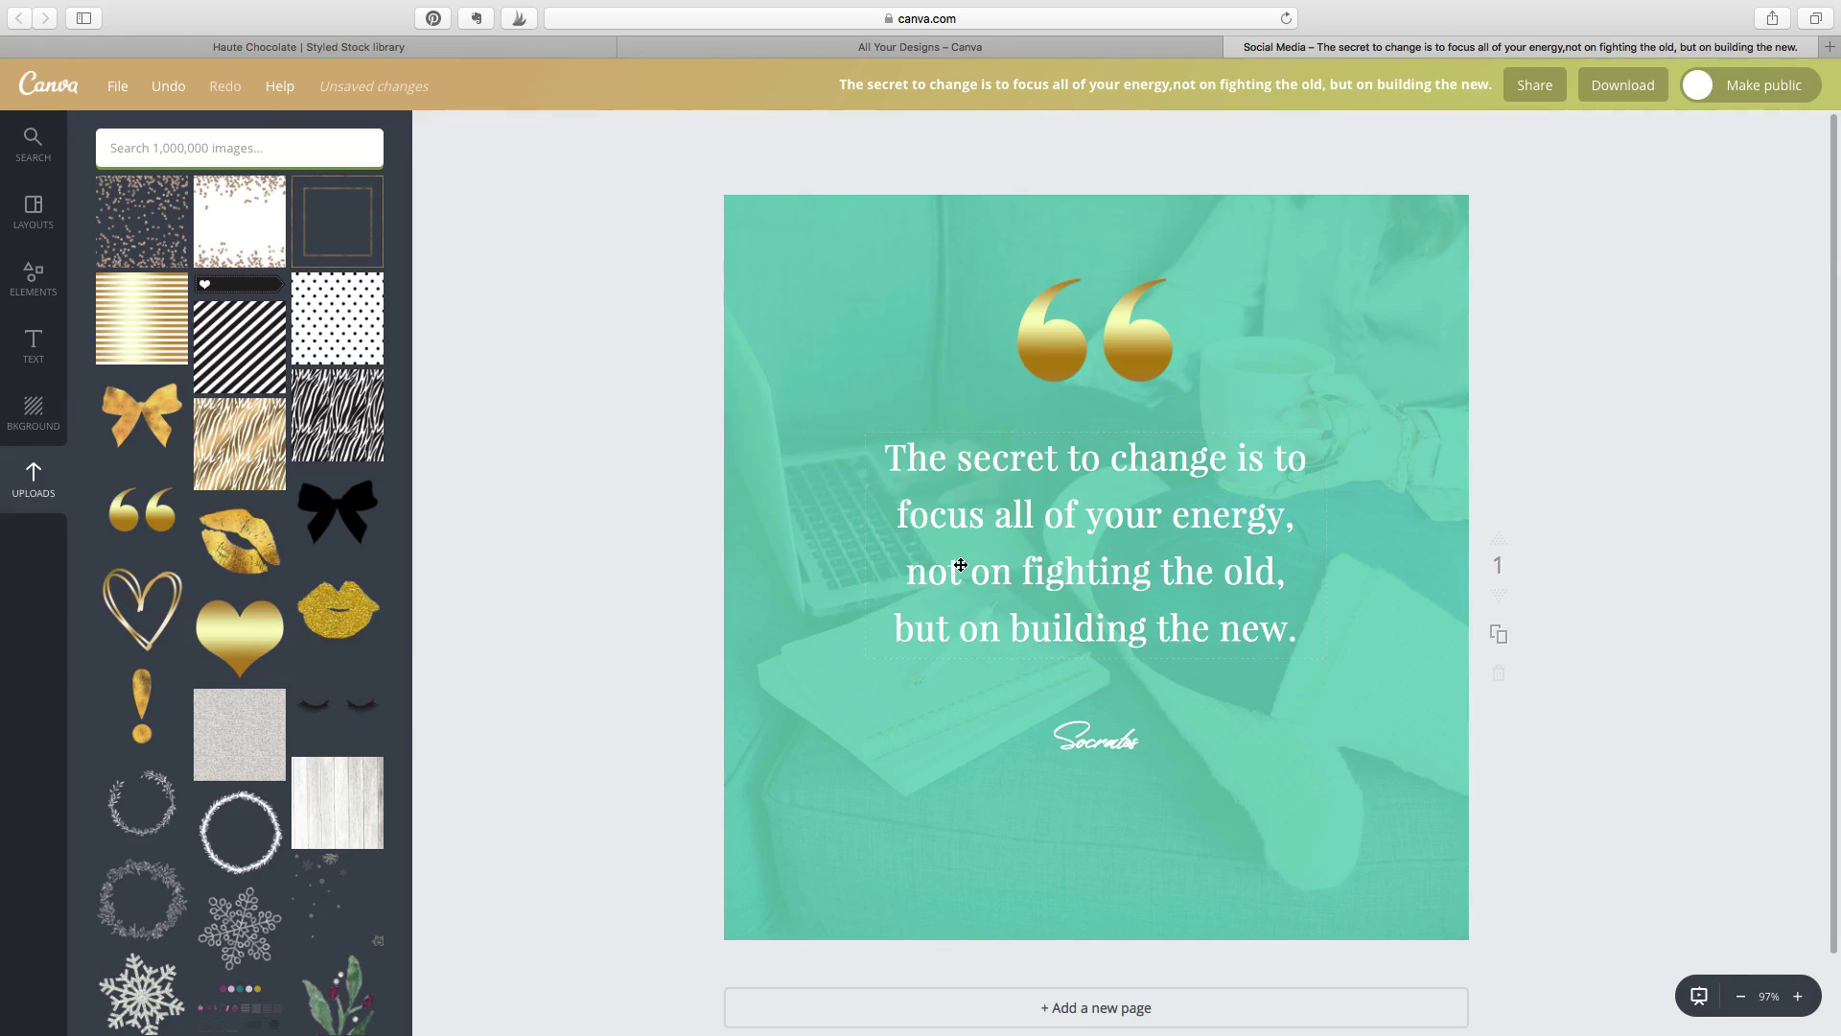
left_click_drag(960, 565, 962, 591)
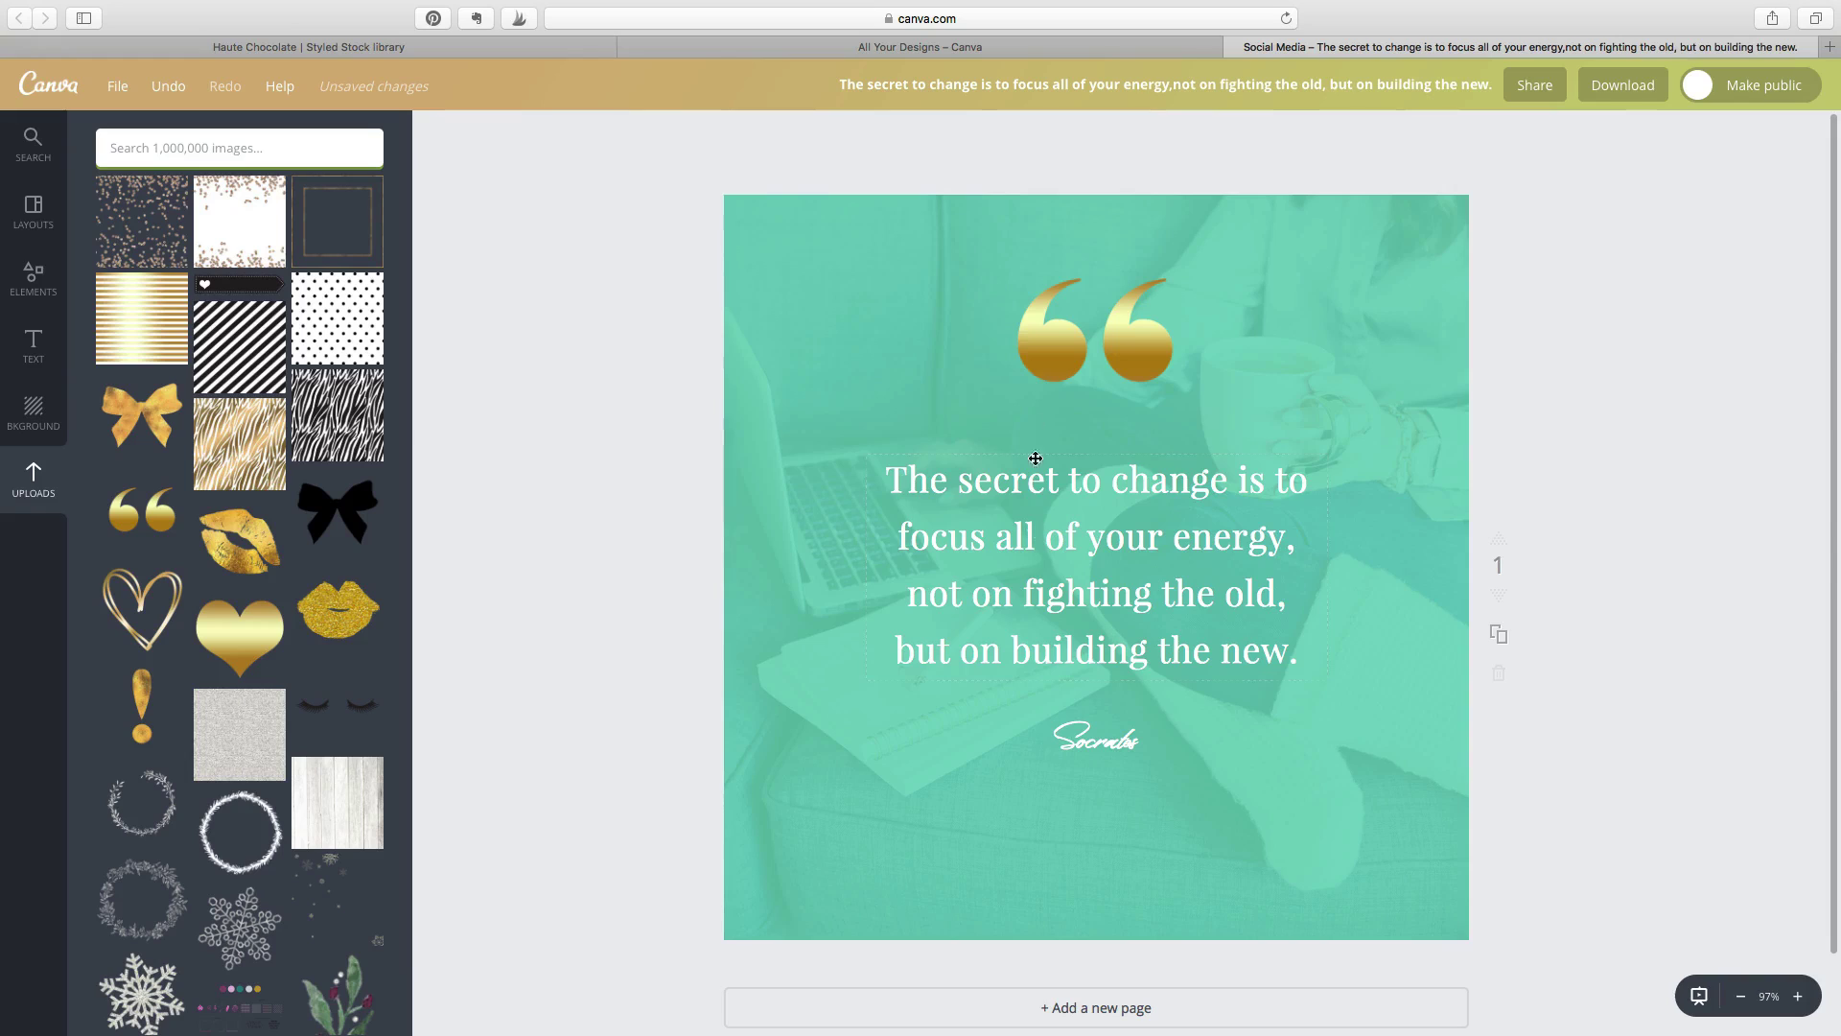
- Select the quote marks, quote and Socrates together and drag them down along the centre guide
left_click(1038, 427)
left_click(970, 570, "shift")
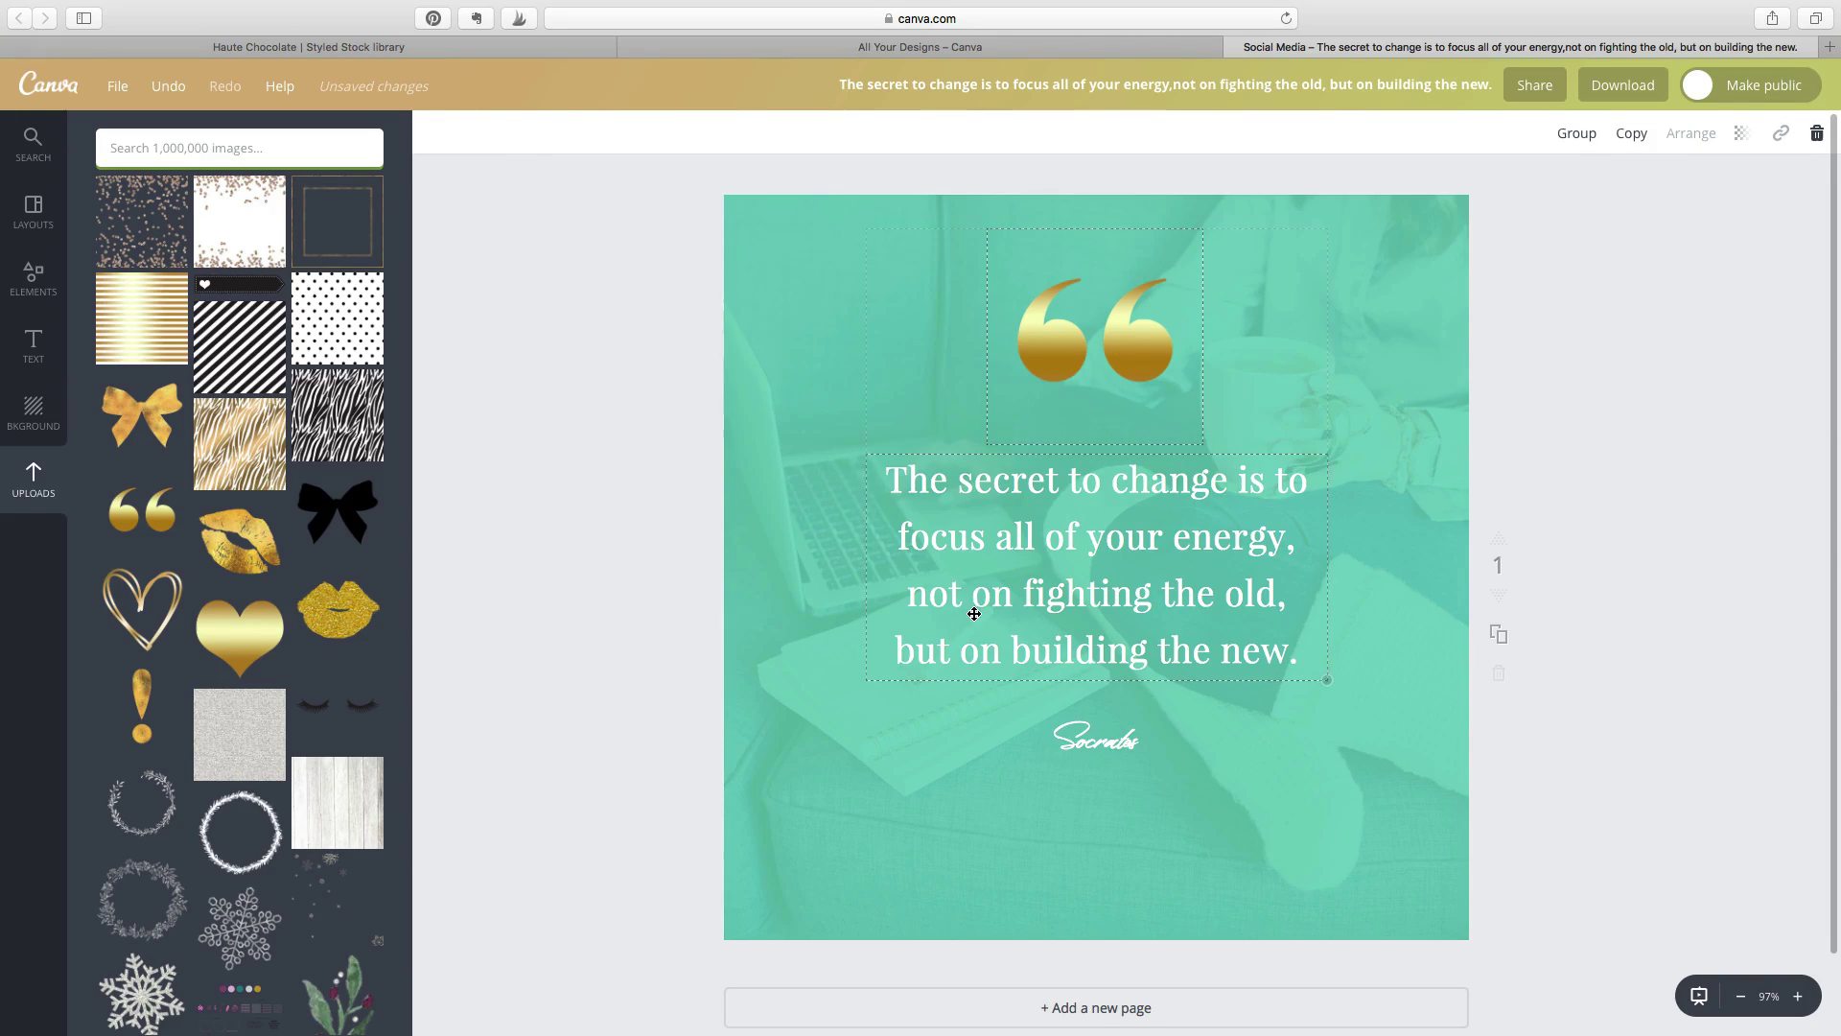
left_click(1081, 745, "shift")
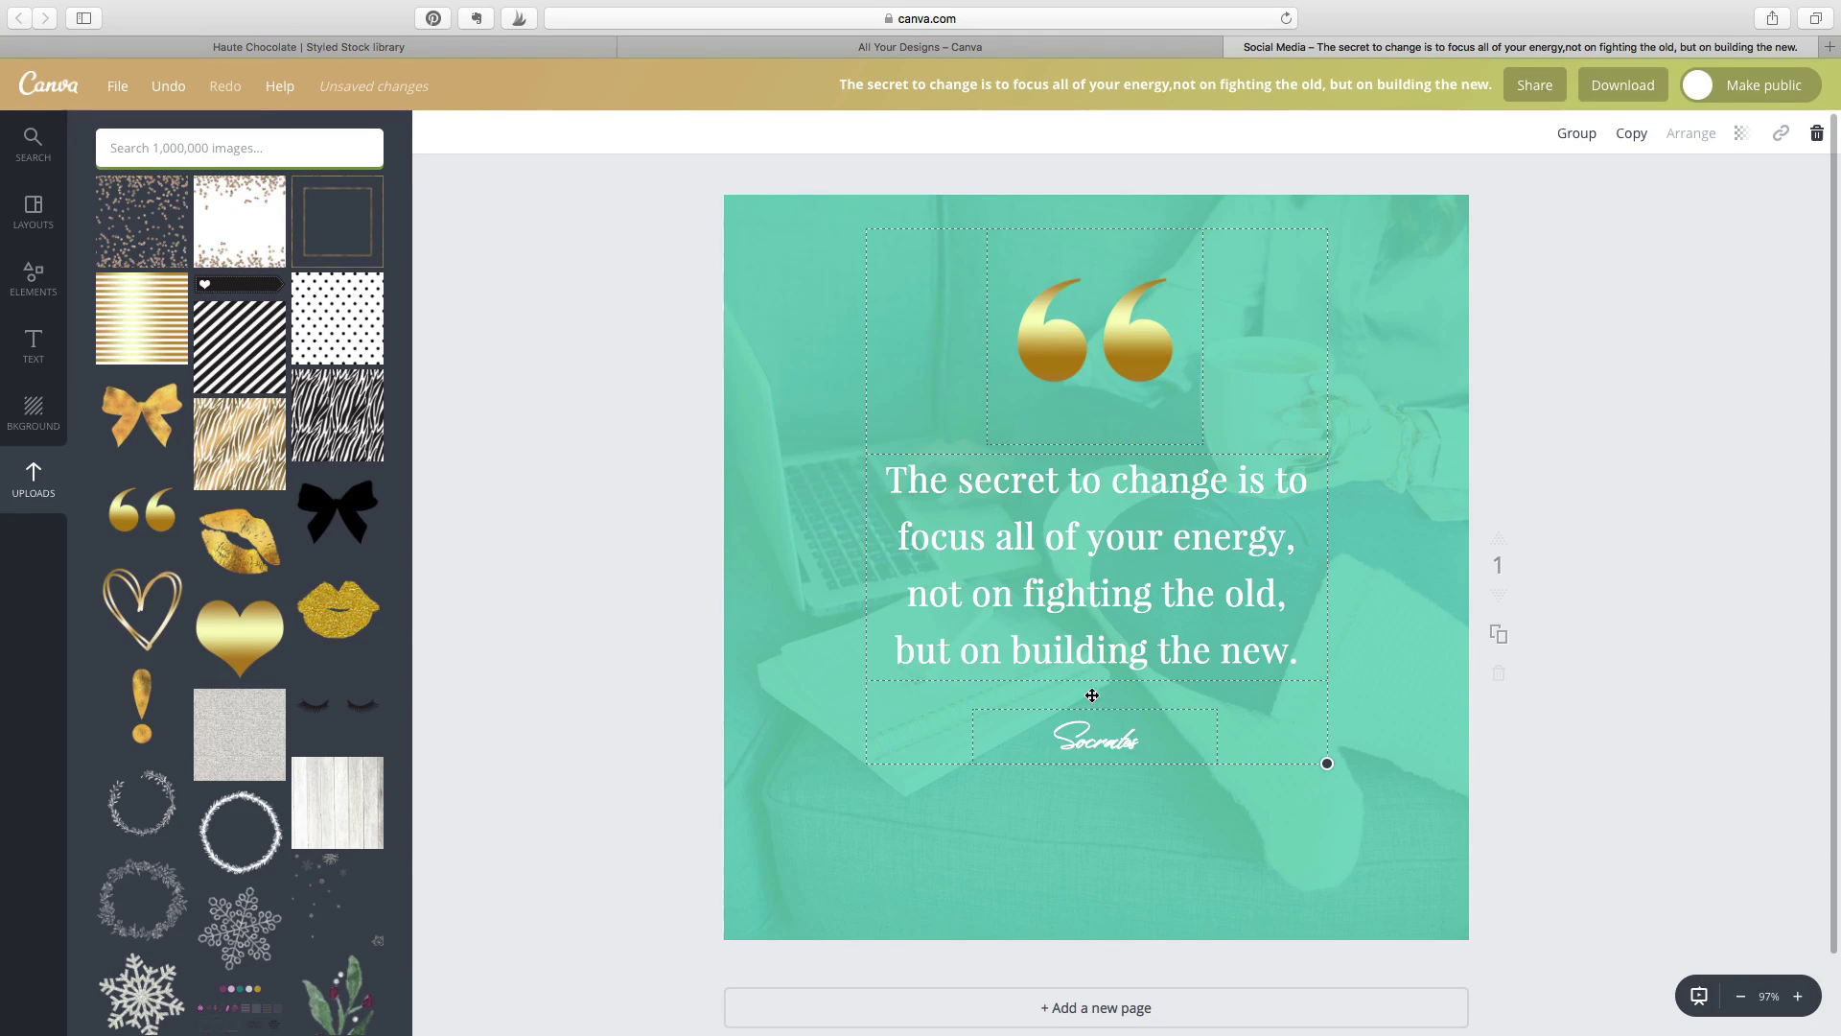
mouse_move(1042, 369)
left_mouse_down()
mouse_move(1040, 422)
mouse_move(1039, 352)
mouse_move(1040, 389)
left_mouse_up()
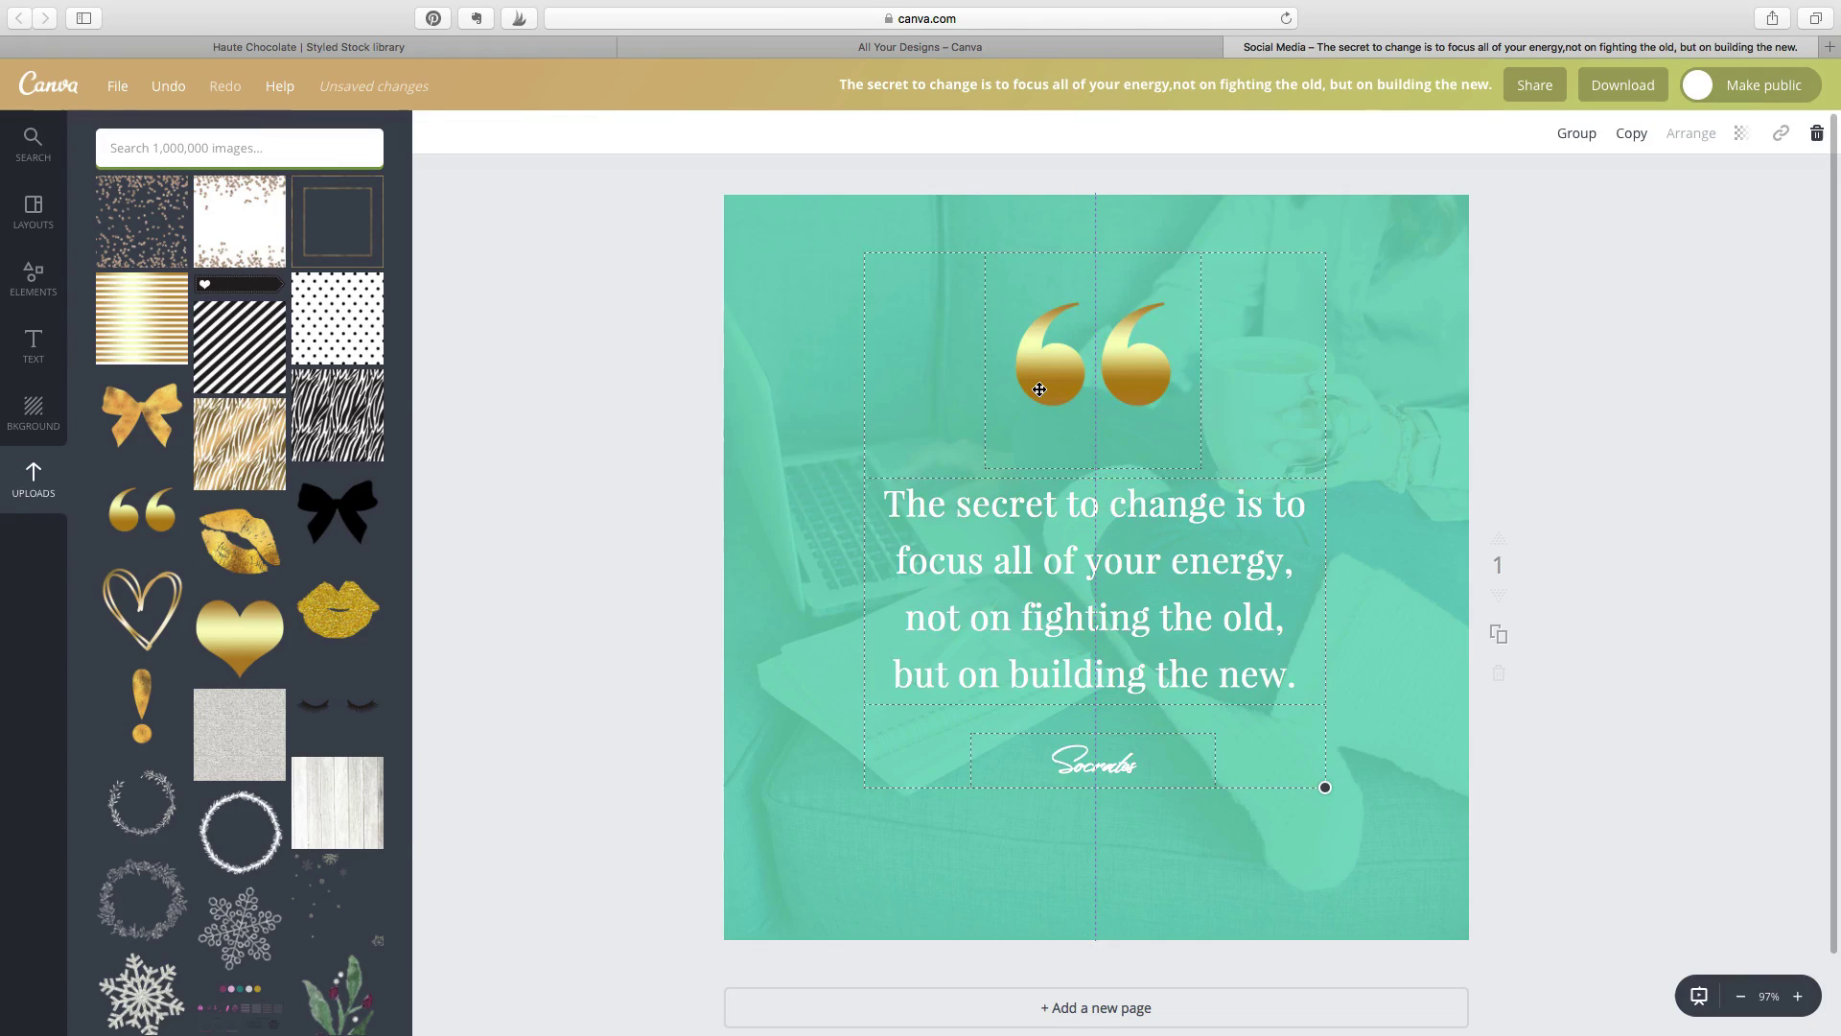
left_click(1052, 841)
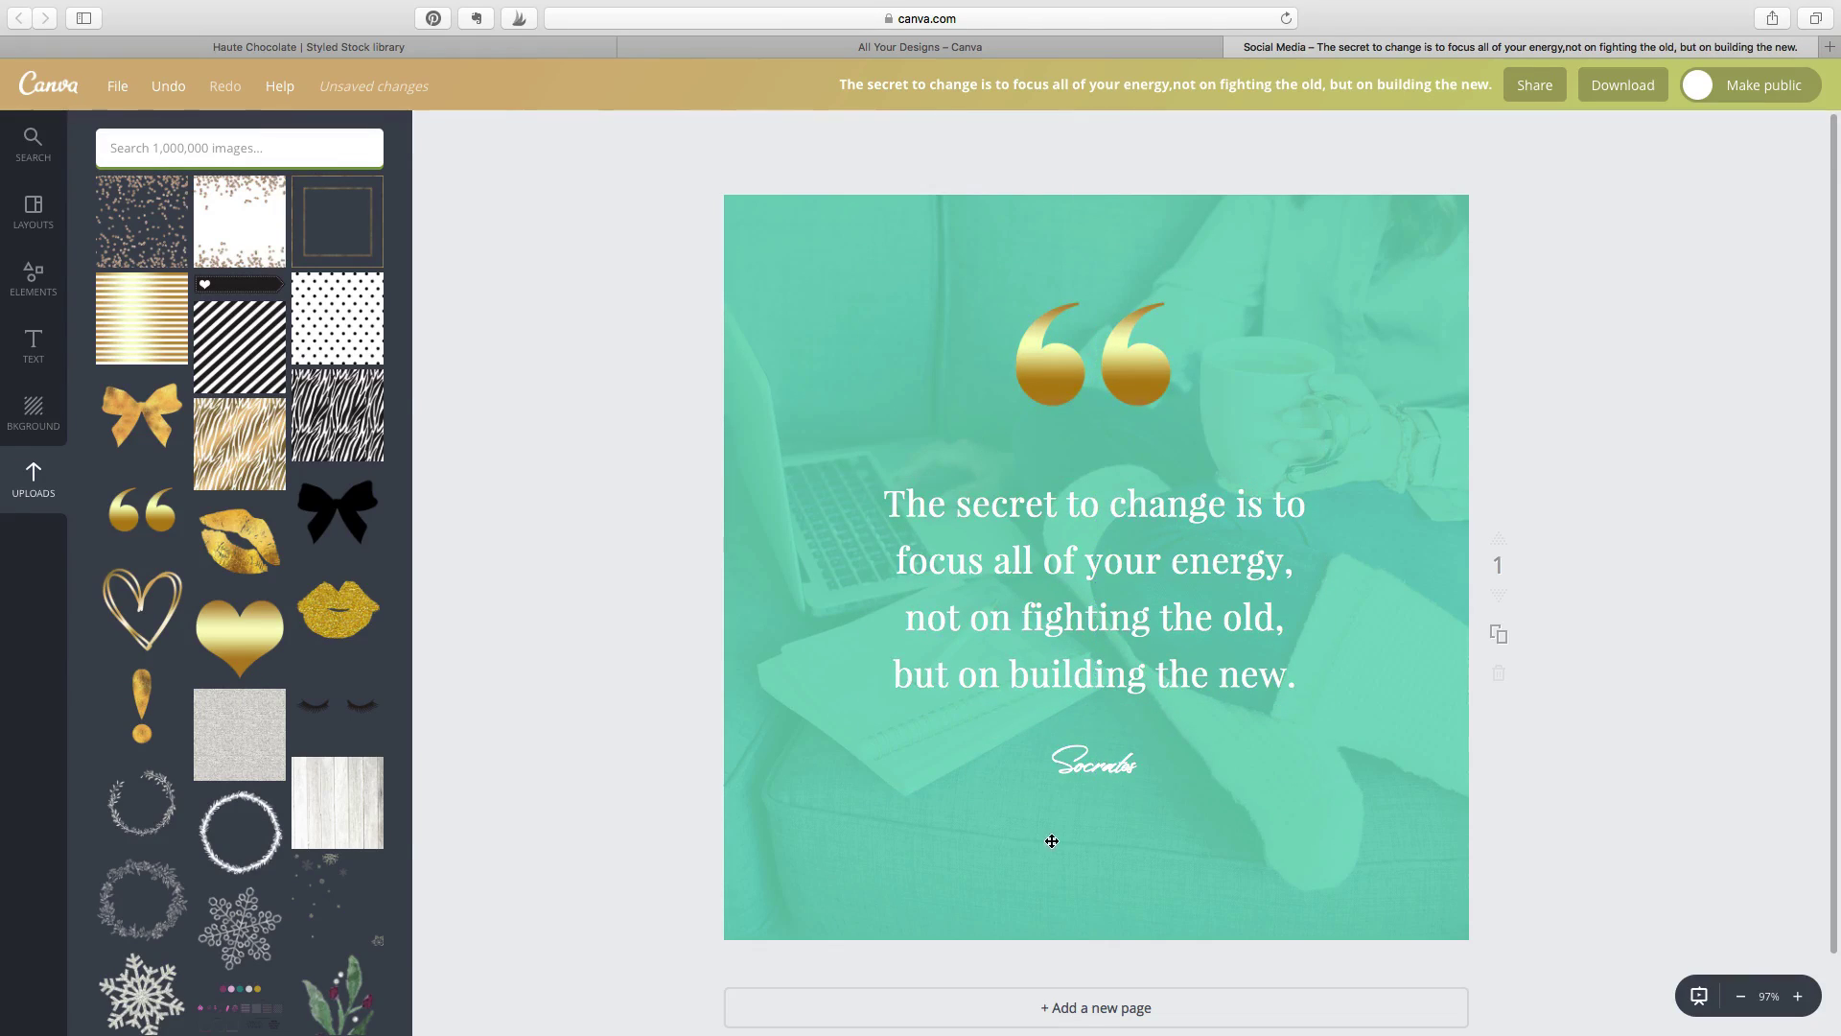
- Add a text box reading 'hautechocolate.ca' and move it near the bottom of the page
left_click(981, 860)
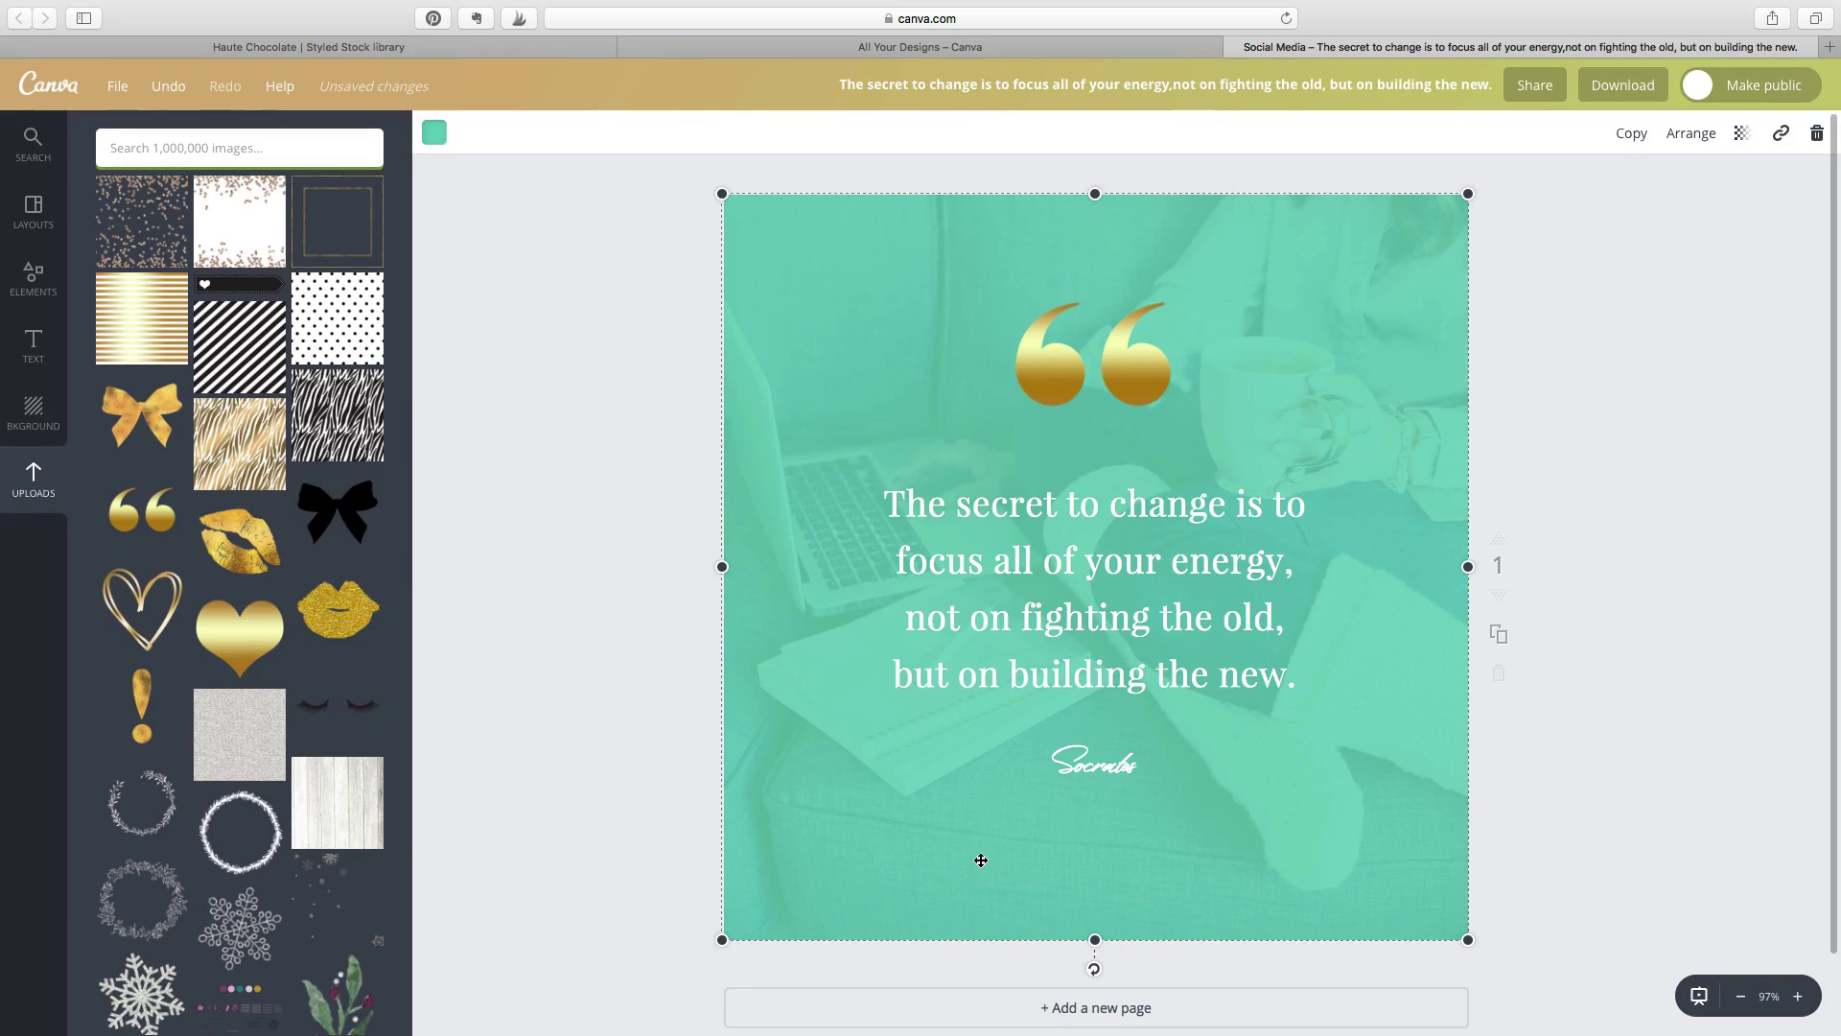
key("t")
double_click(1096, 580)
type("haute")
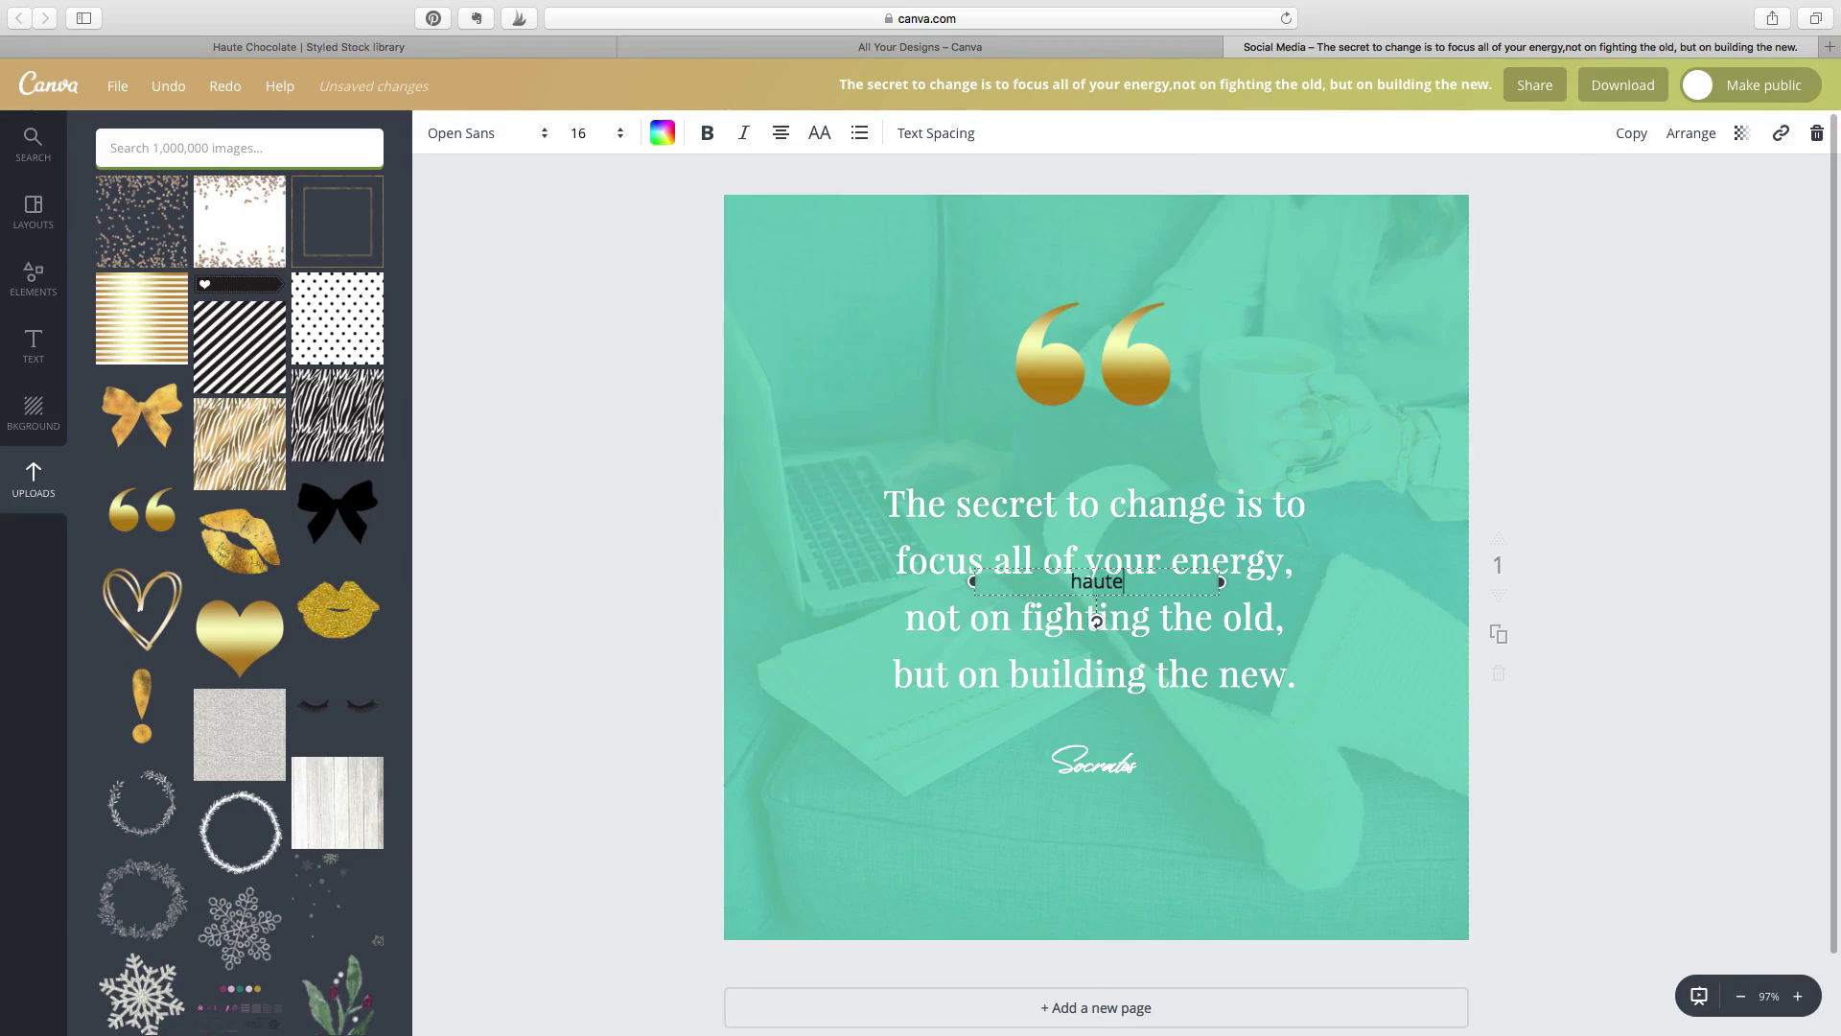
type("chocolate.ca")
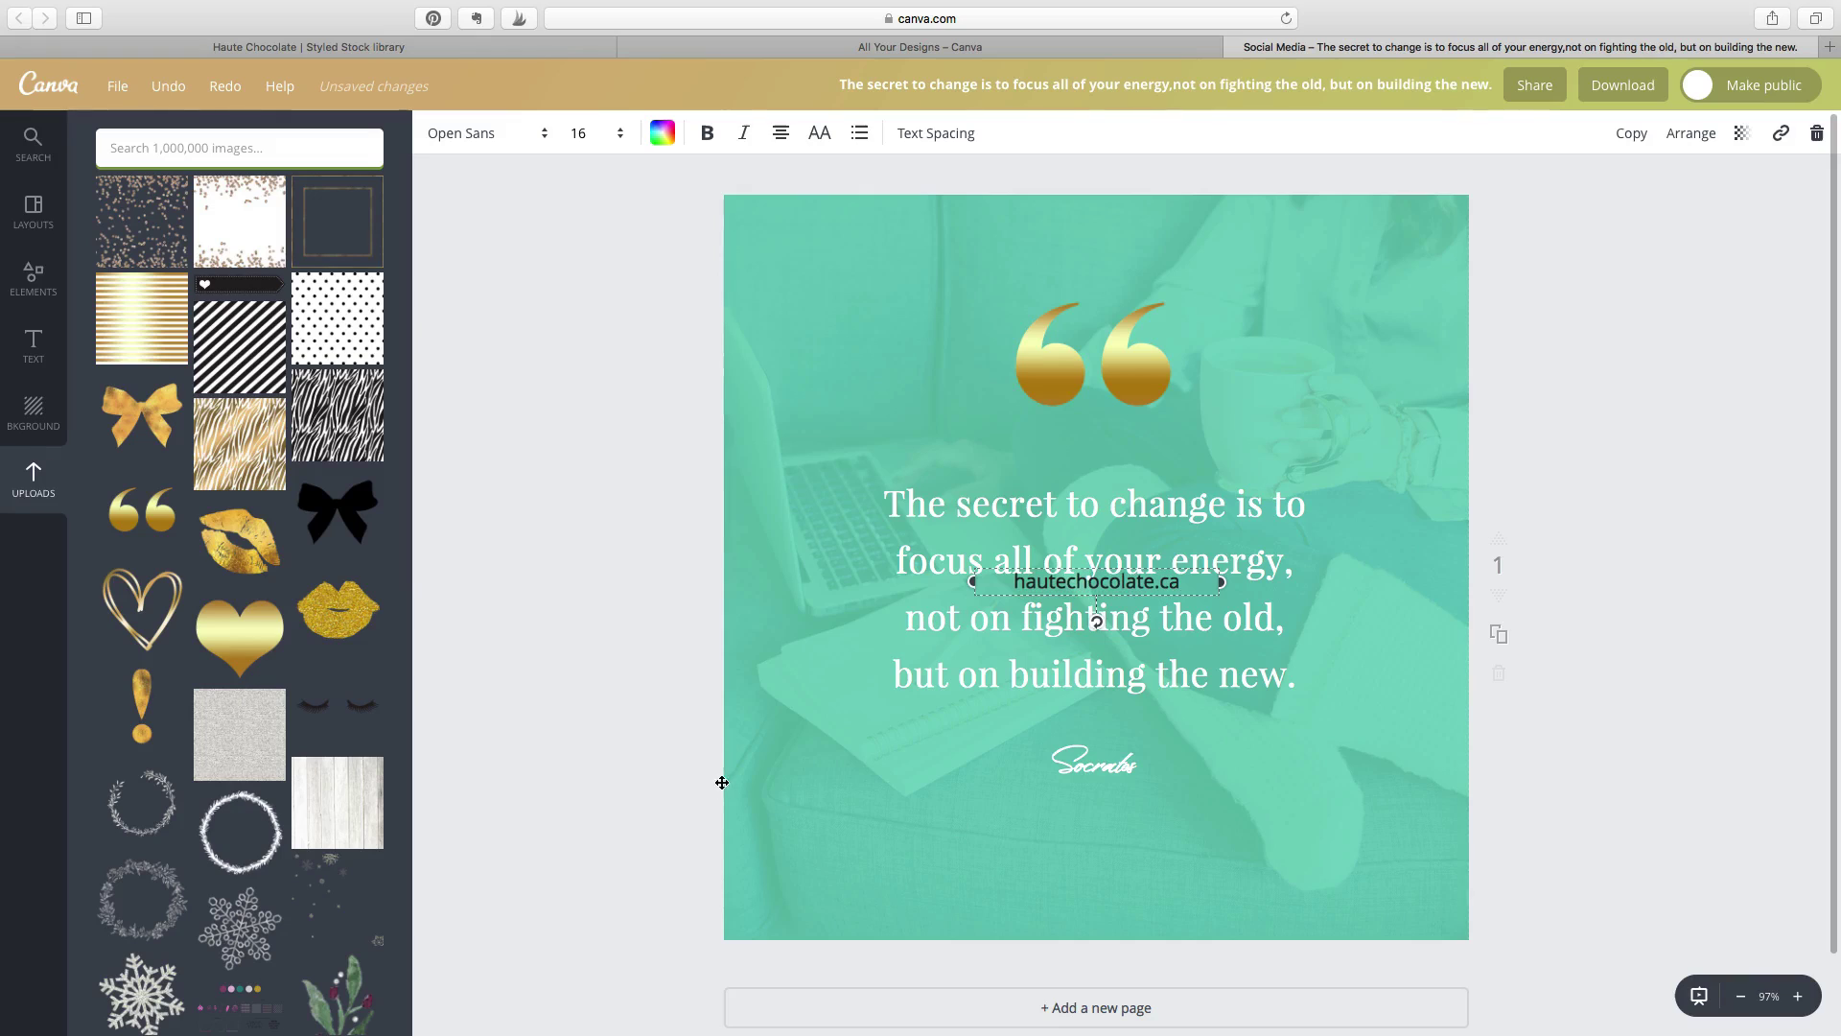
left_click_drag(1103, 581, 1102, 865)
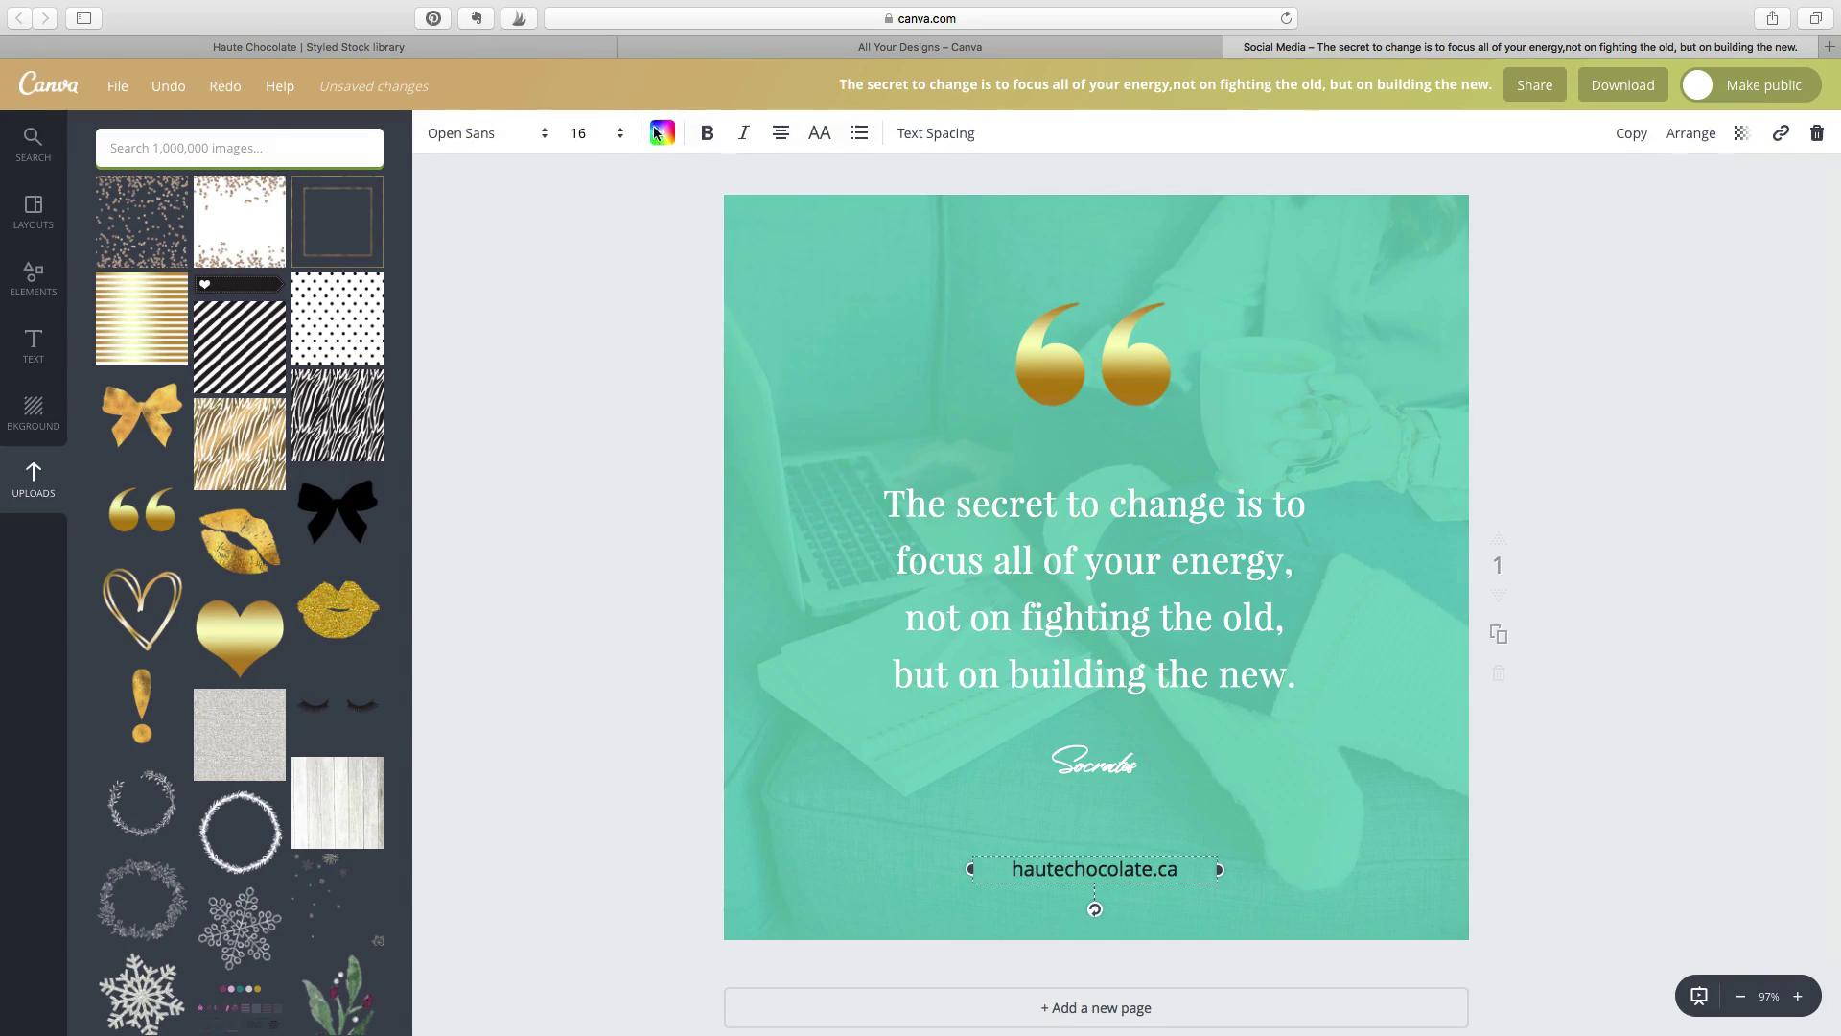
- Style the website text white, uppercase, and font size 12
left_click(659, 134)
scroll(818, 447, "down", 1)
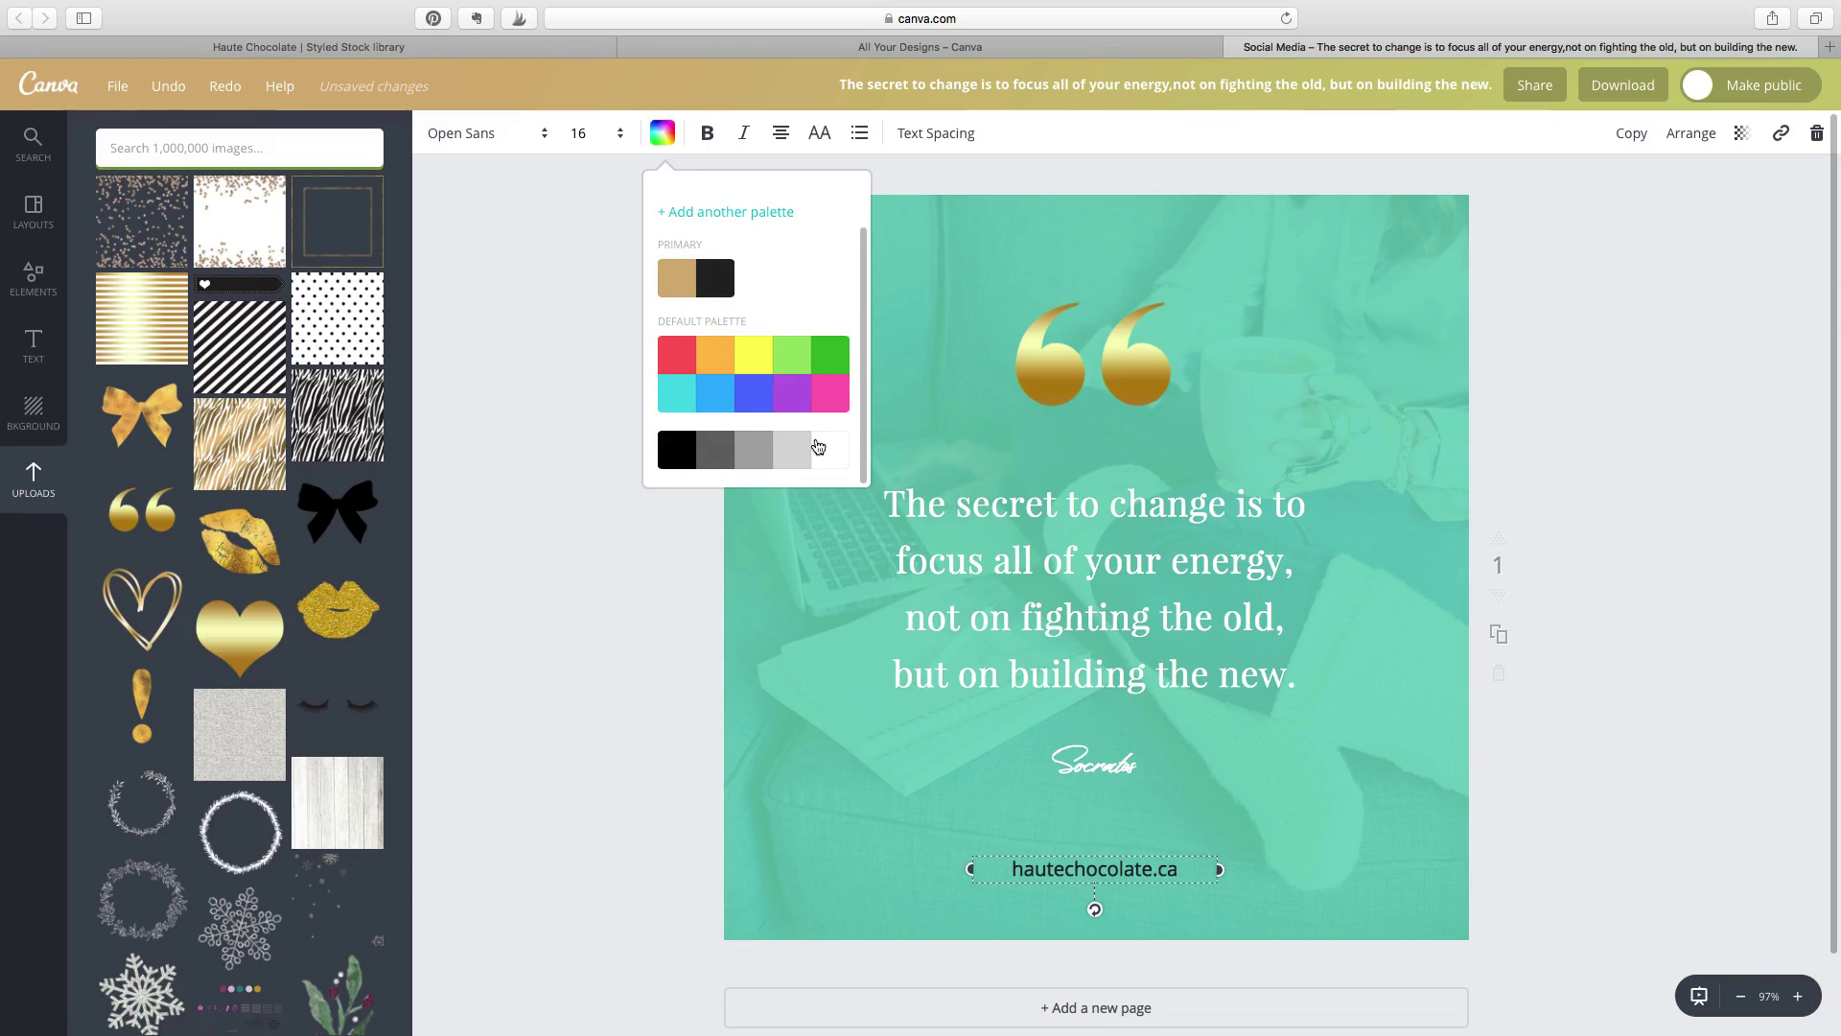
left_click(820, 448)
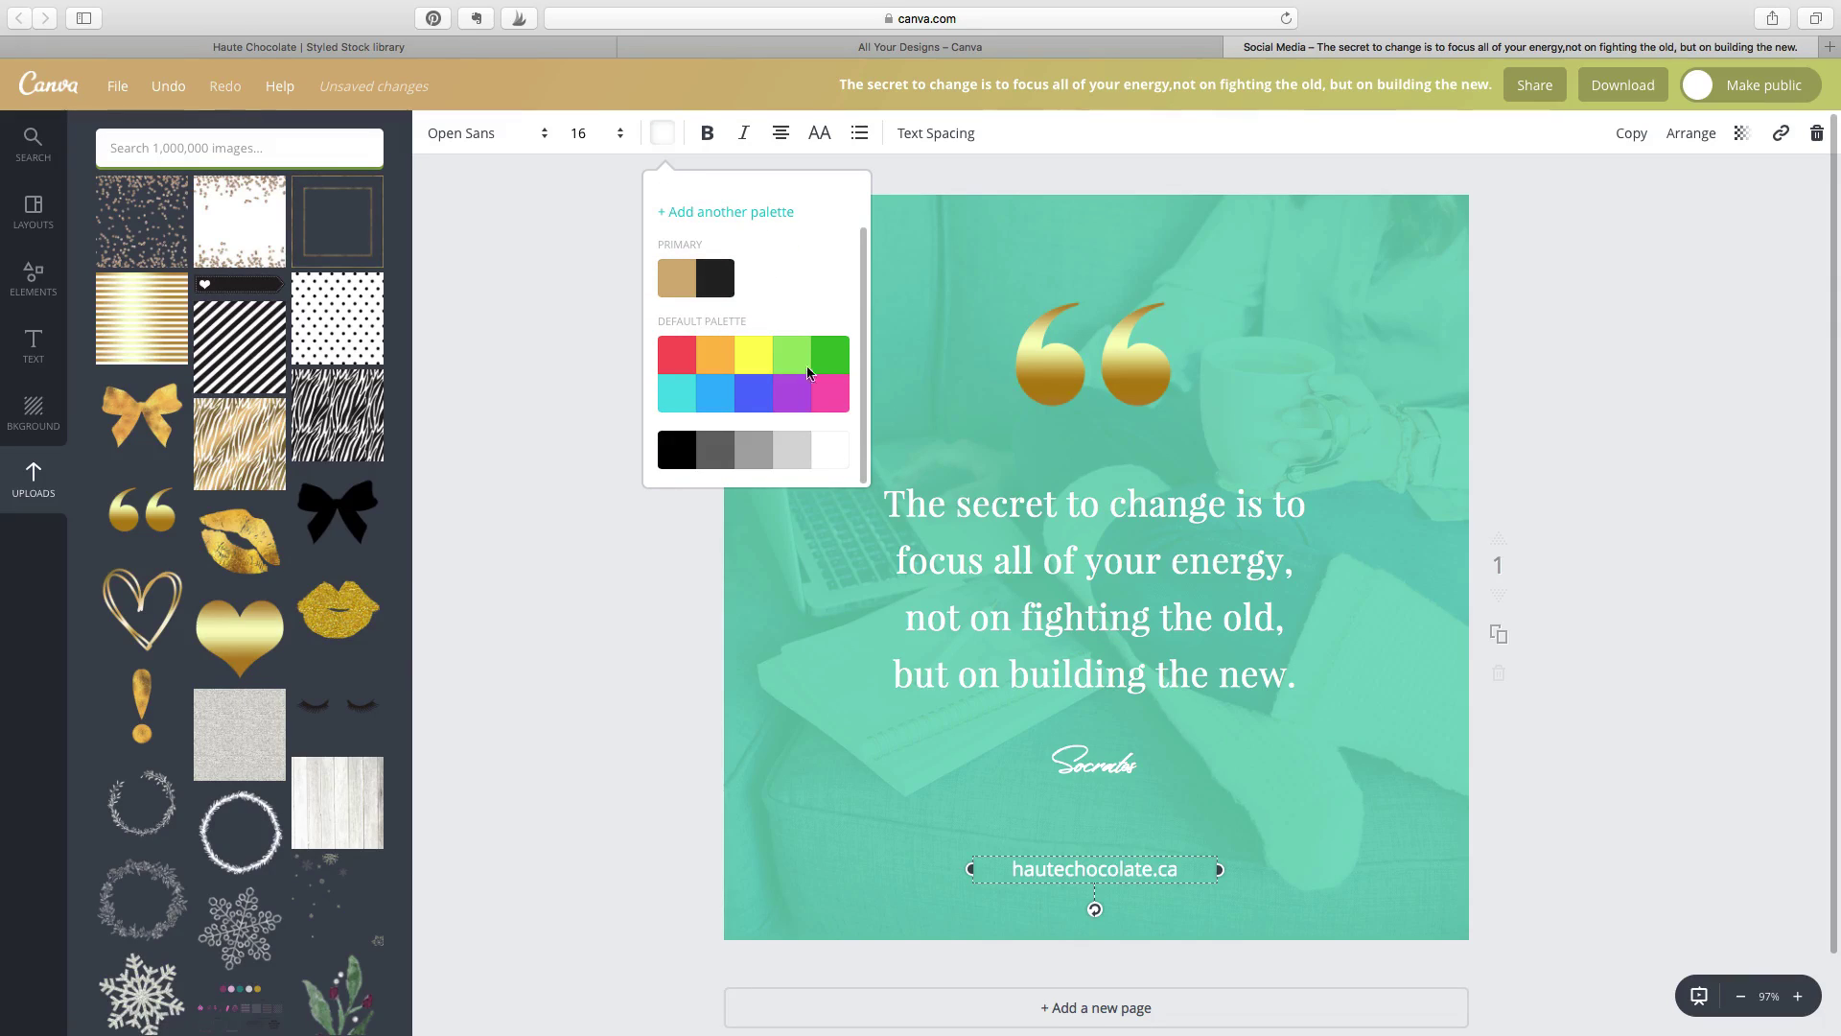
left_click(821, 135)
left_click(581, 133)
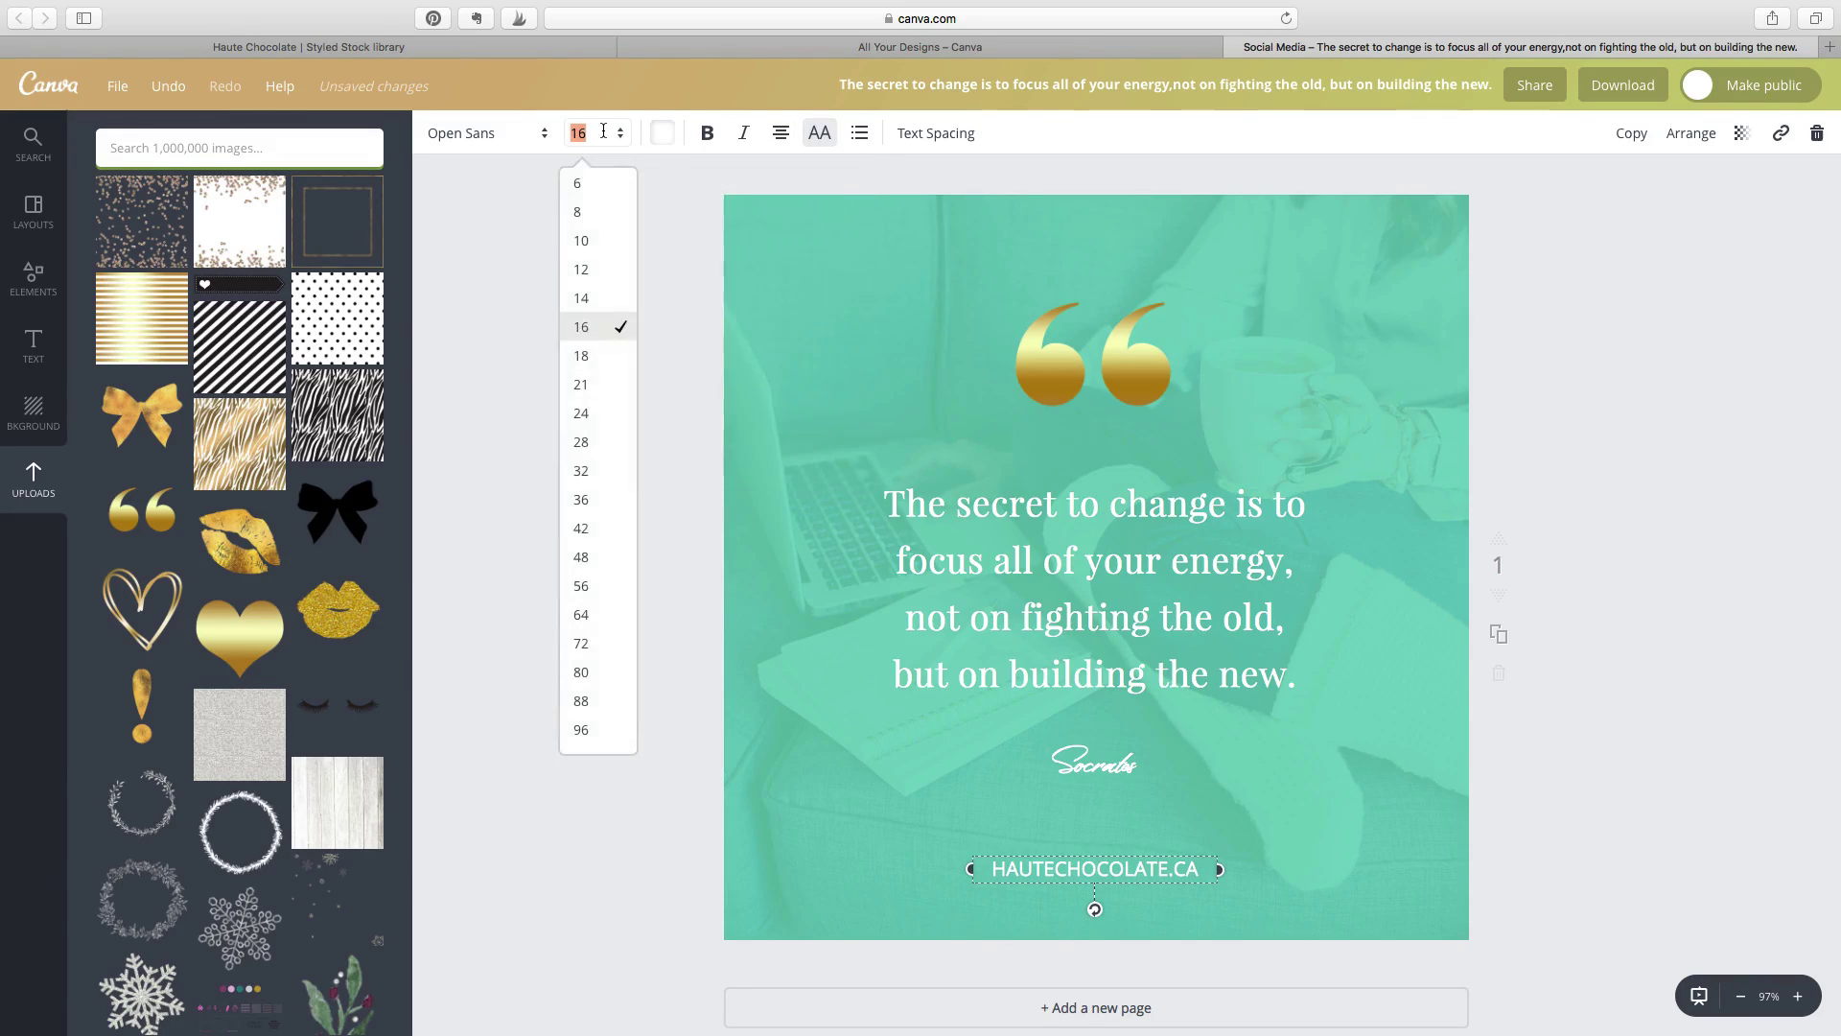
left_click(606, 280)
left_click(592, 438)
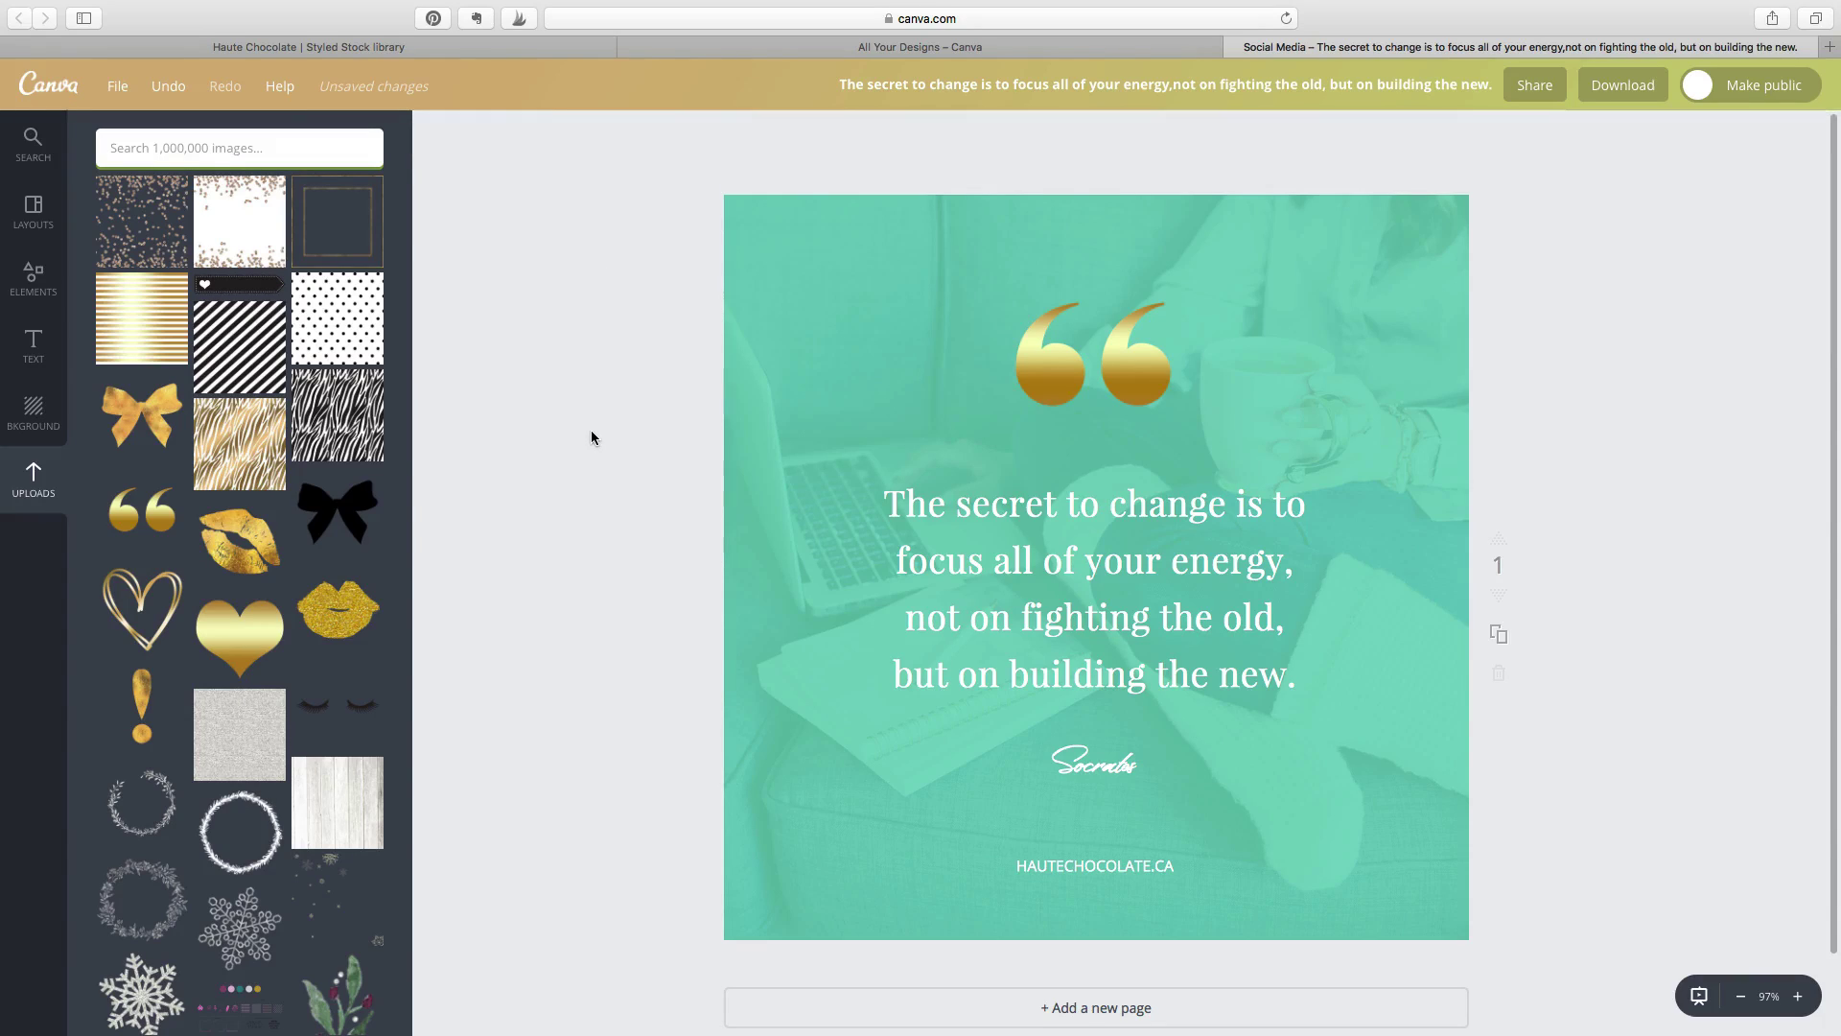